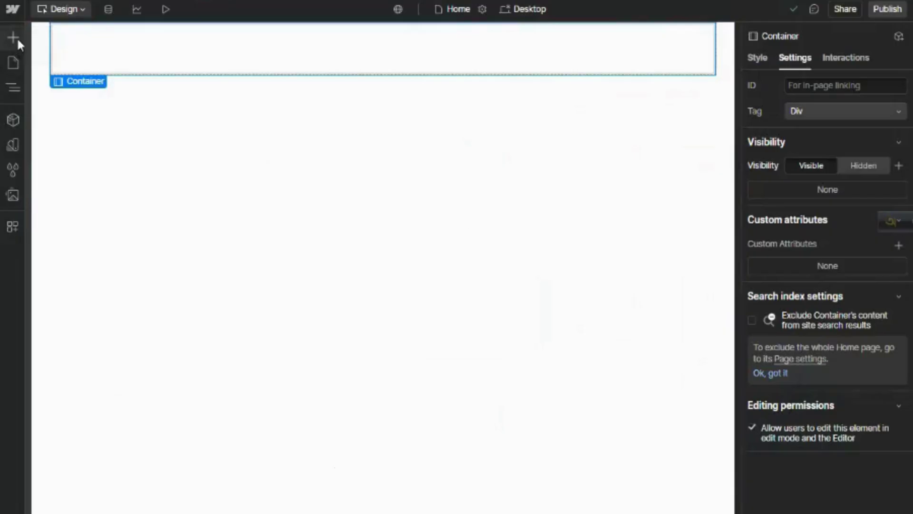
# Add a Heading element inside the container and a Paragraph element directly below it.
pyautogui.click(14, 37)
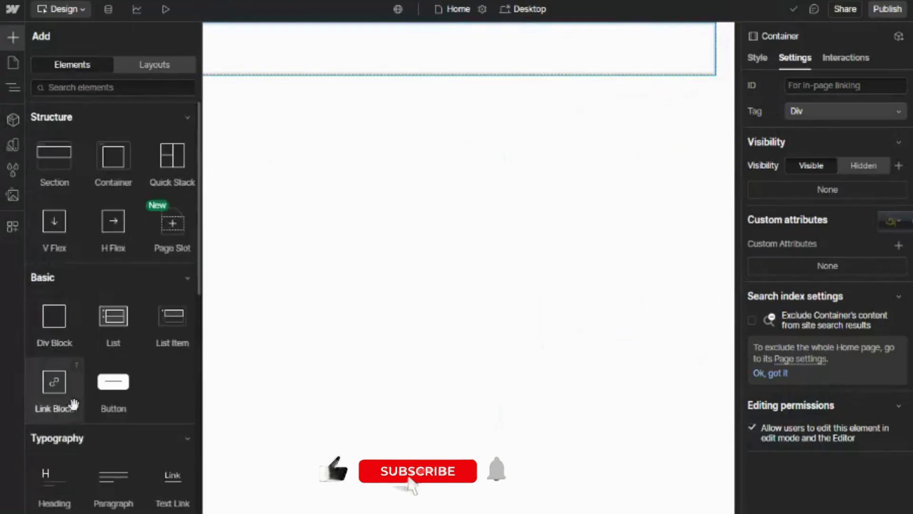
pyautogui.moveTo(48, 490); pyautogui.dragTo(305, 49)
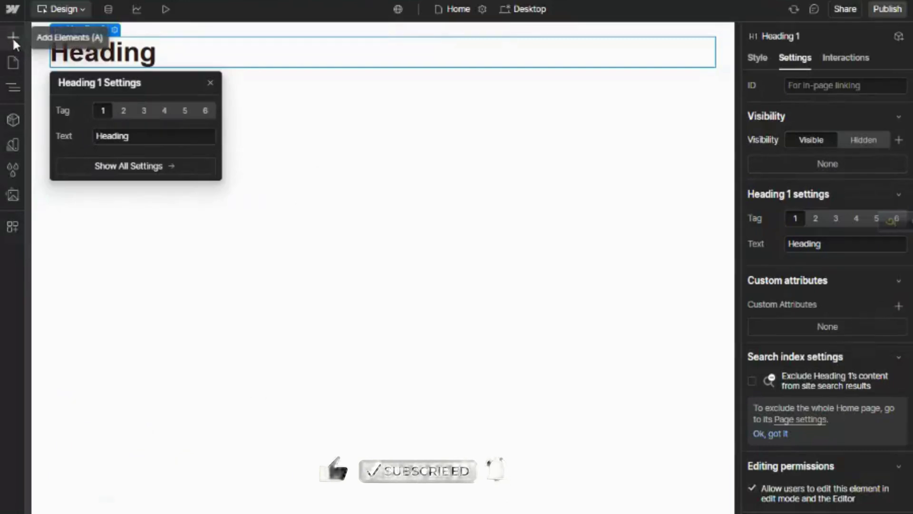
pyautogui.click(12, 37)
pyautogui.scroll(-4, 113, 410)
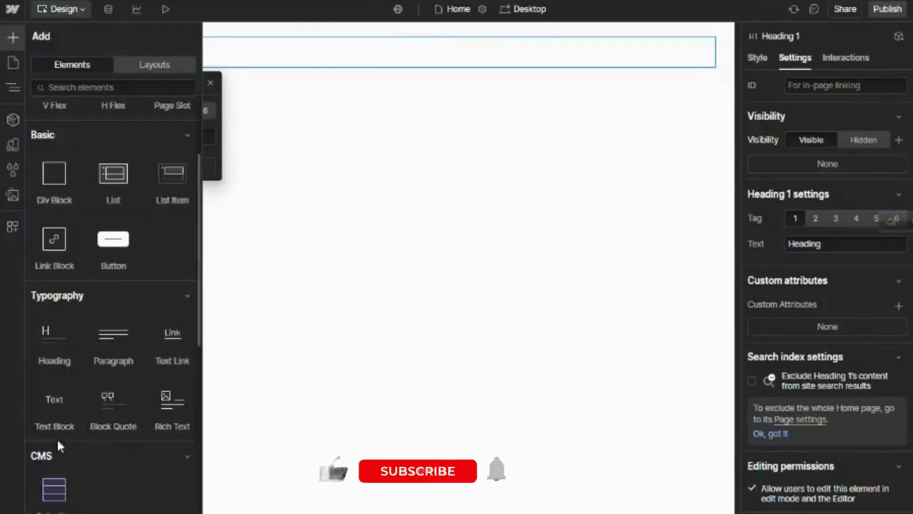
pyautogui.moveTo(113, 335); pyautogui.dragTo(117, 63)
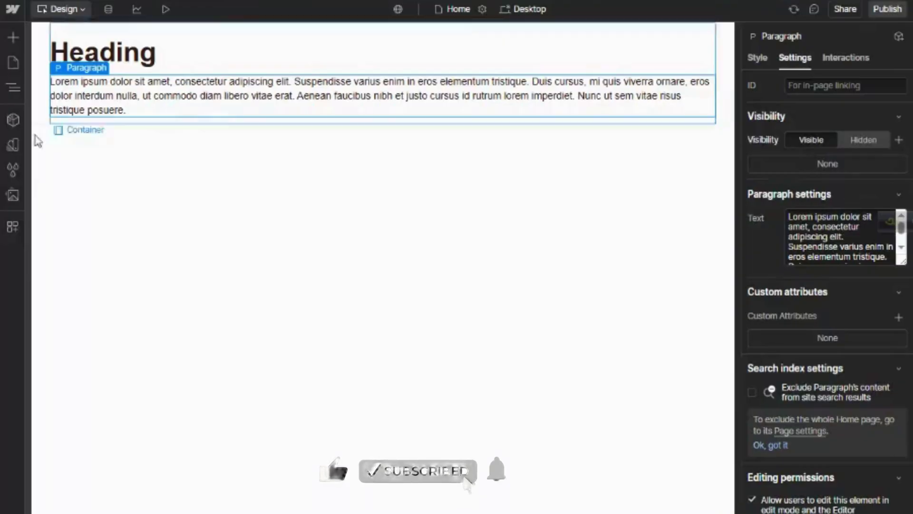
# Add a Button element to the container below the paragraph.
pyautogui.click(13, 37)
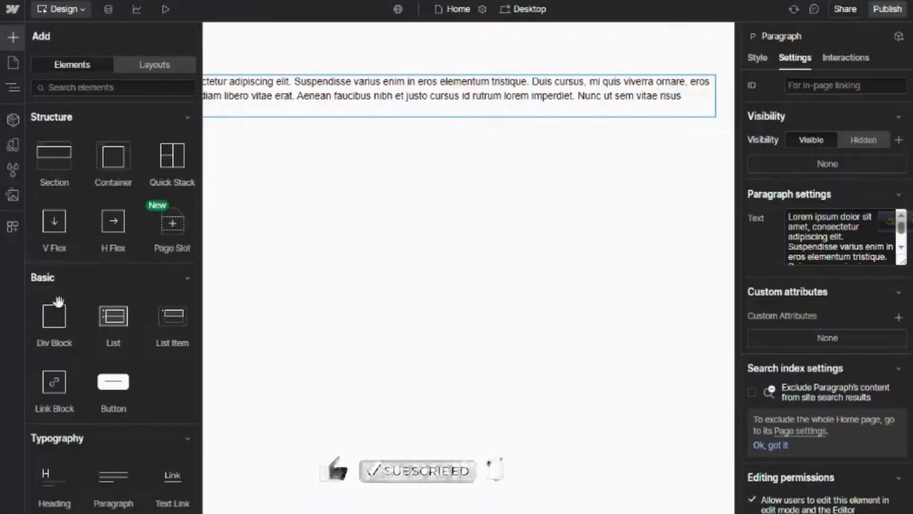
pyautogui.scroll(-3, 75, 304)
pyautogui.moveTo(106, 259); pyautogui.dragTo(223, 126)
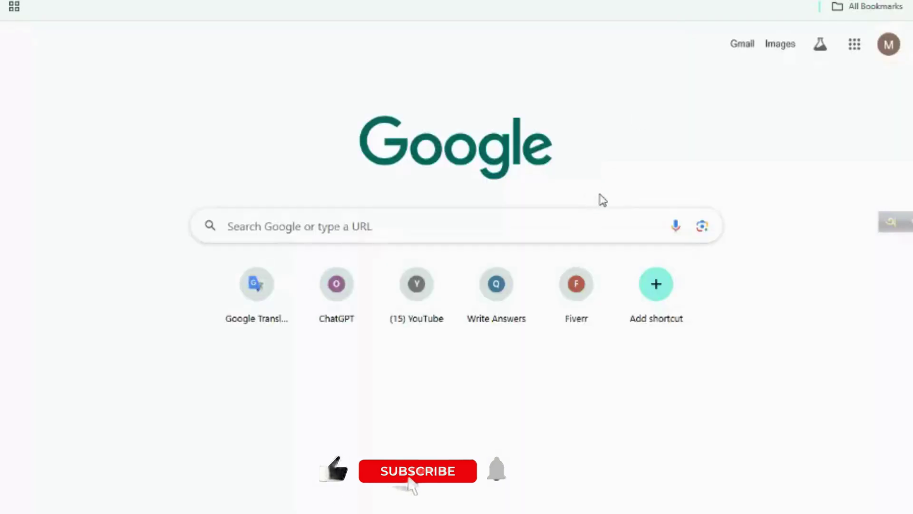
# Switch to Chrome, search Google for "copyfish" and open the Copyfish Free OCR Software page in the Chrome Web Store.
pyautogui.write('copy')
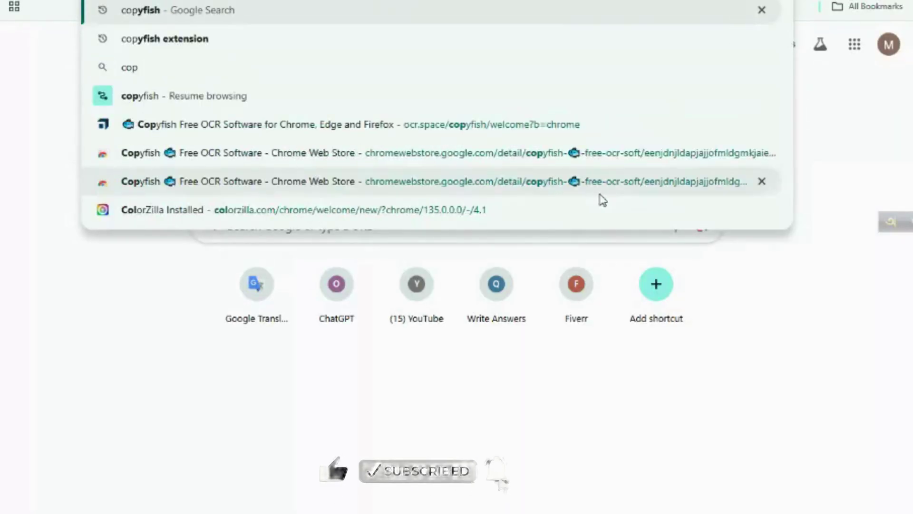
pyautogui.write('fish')
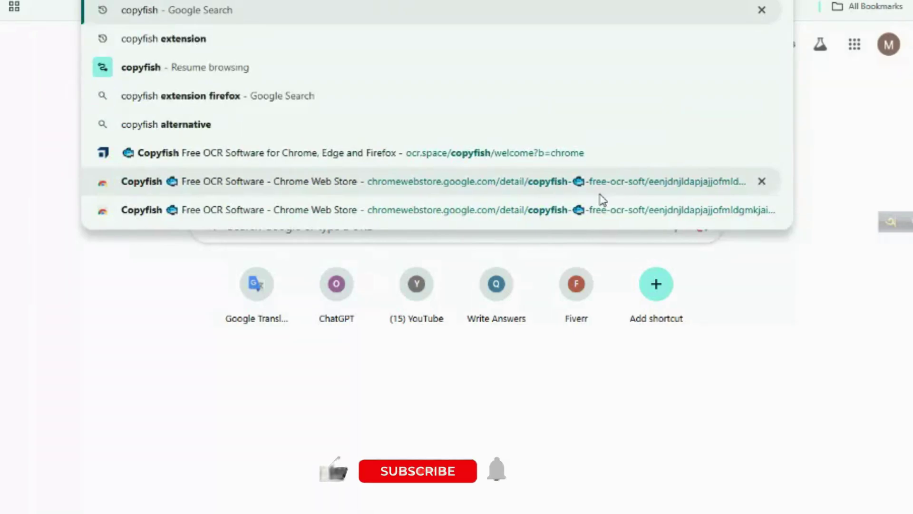
pyautogui.press('Return')
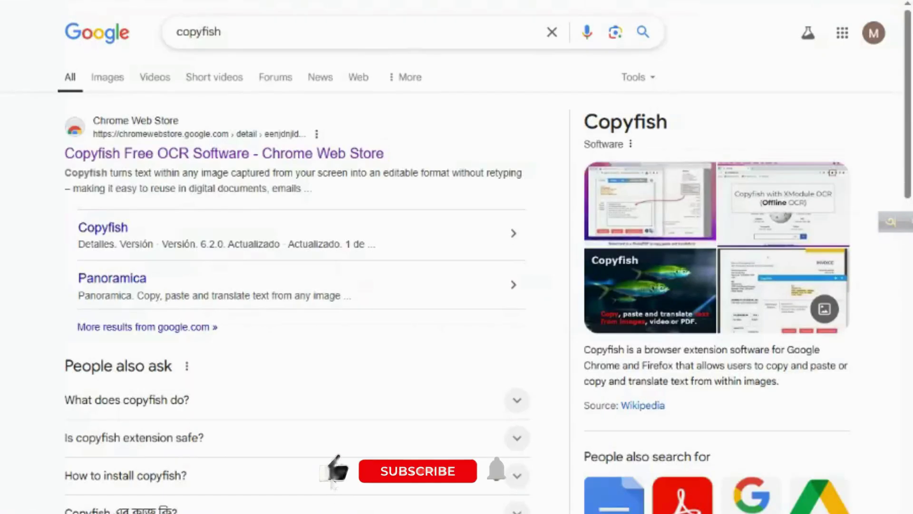
pyautogui.click(284, 162)
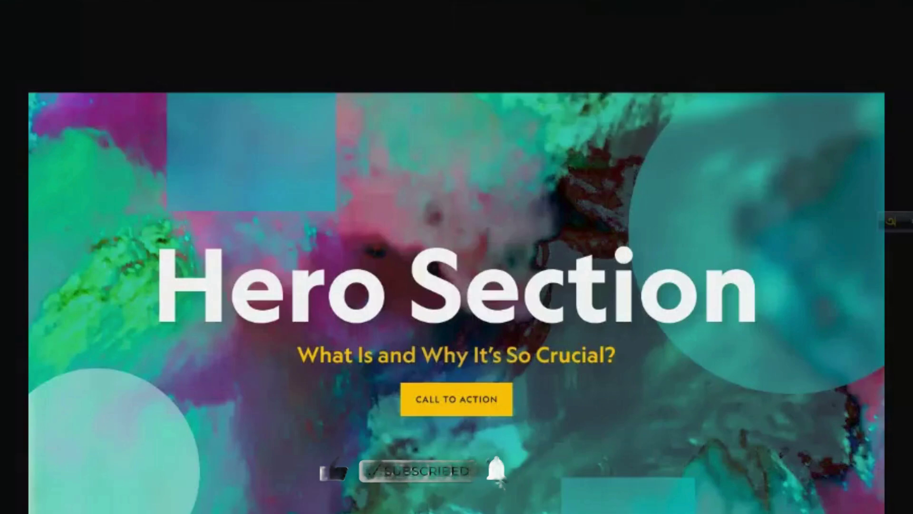
# Capture the large "Hero Section" title in the reference image with the Copyfish extension and copy the recognized text.
pyautogui.click(801, 9)
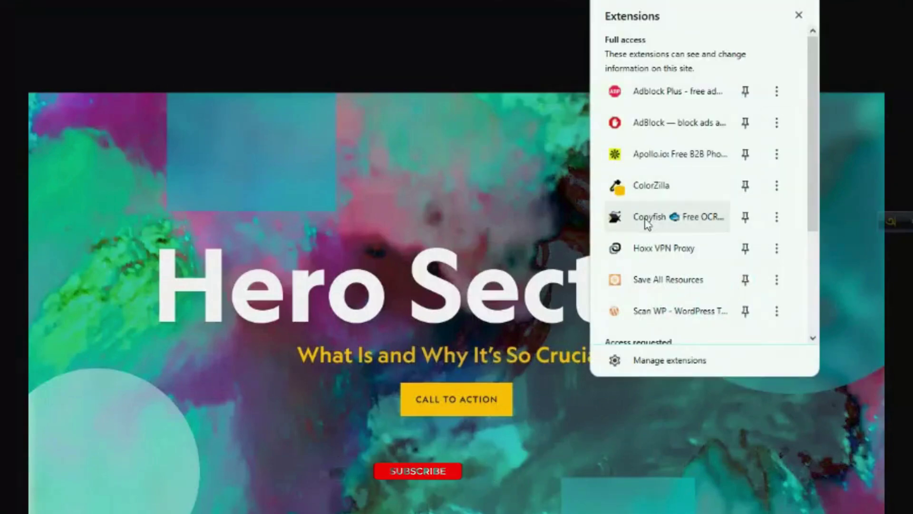
pyautogui.click(647, 223)
pyautogui.moveTo(115, 228); pyautogui.dragTo(775, 336)
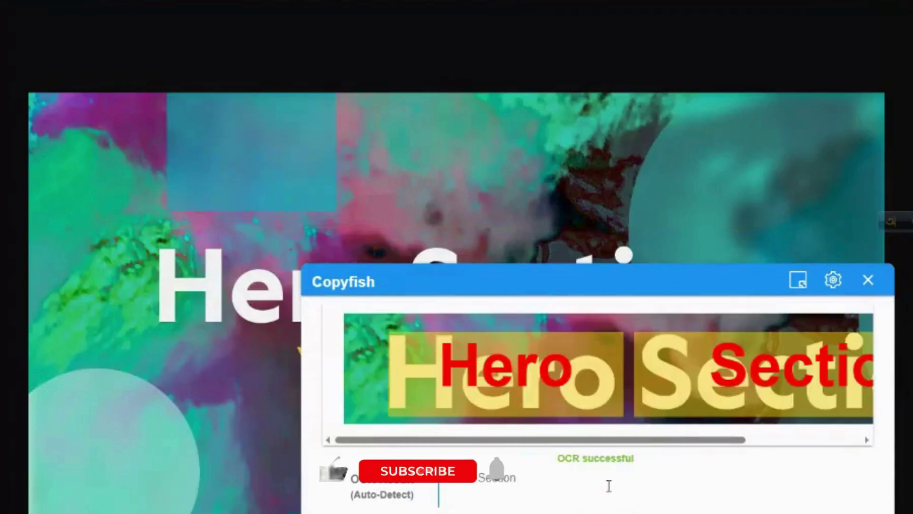
pyautogui.click(529, 478)
pyautogui.hotkey('ctrl', 'a')
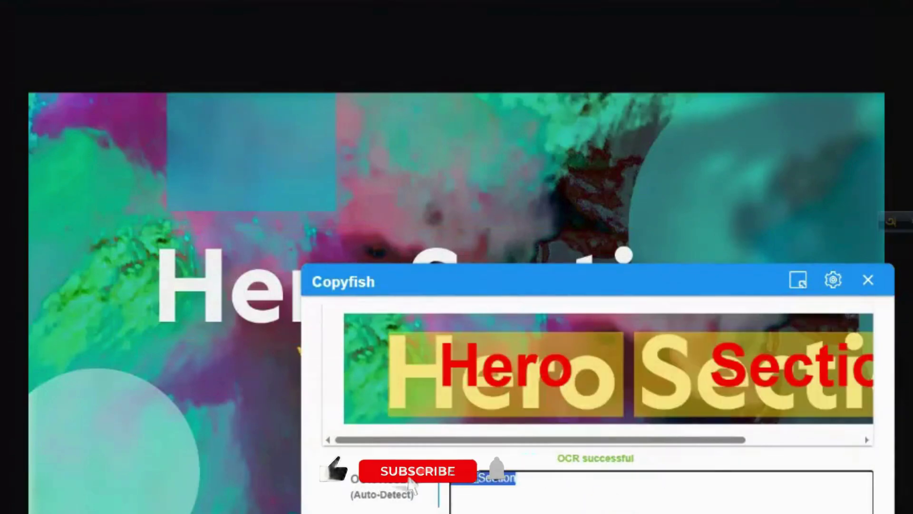
pyautogui.rightClick(476, 478)
pyautogui.click(528, 149)
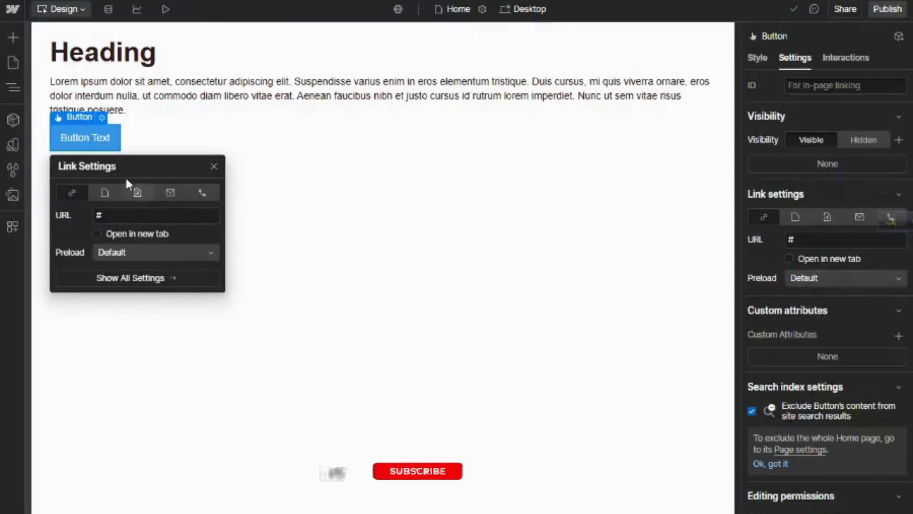
pyautogui.click(122, 62)
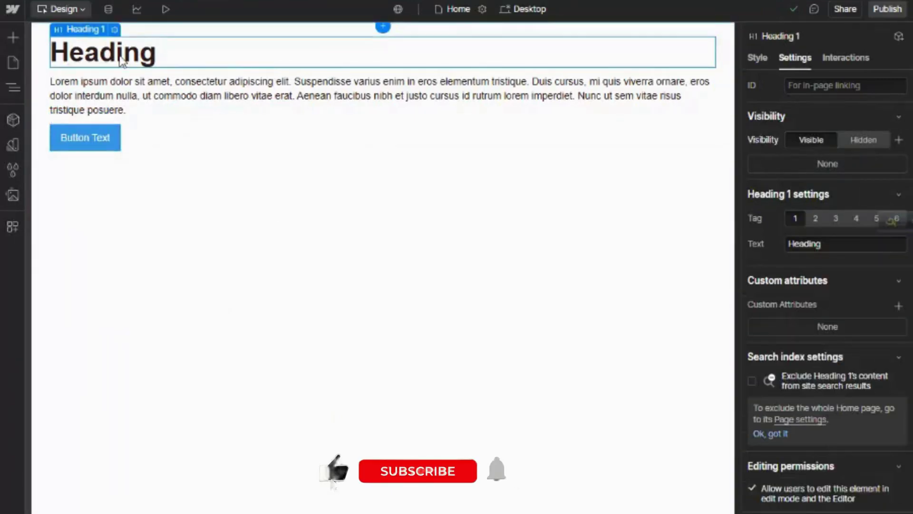
pyautogui.click(115, 30)
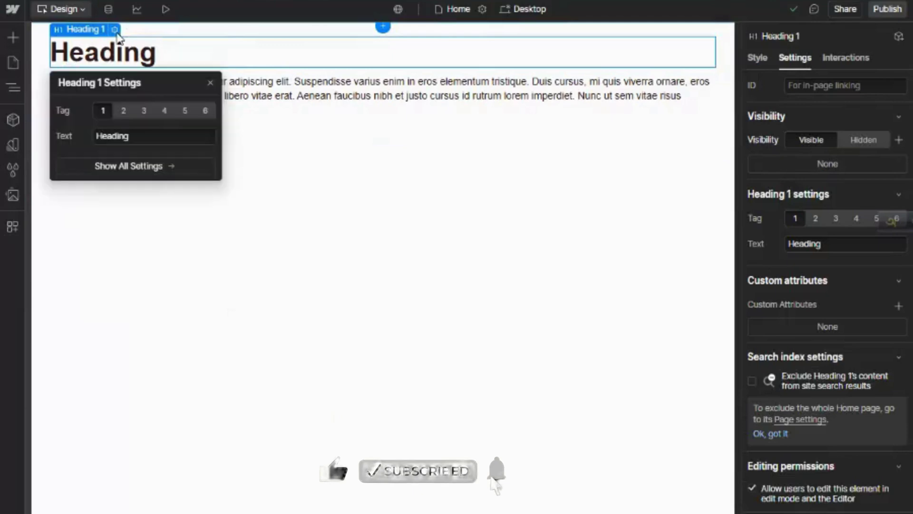
pyautogui.click(135, 137)
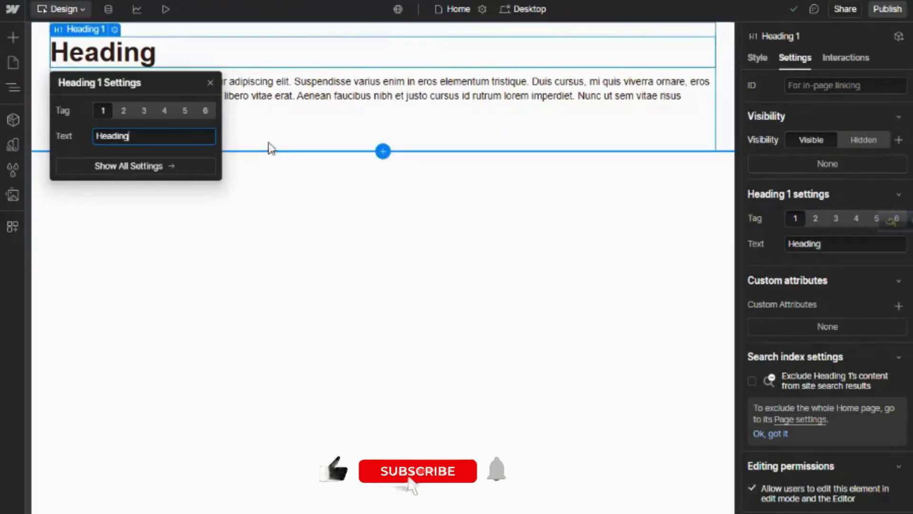
pyautogui.doubleClick(116, 54)
pyautogui.click(187, 184)
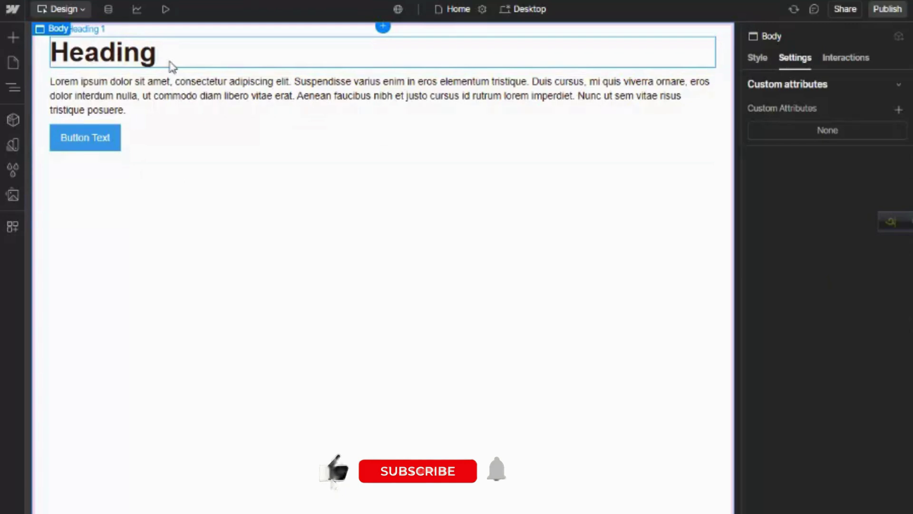
# Replace the Heading 1 element's text with "Hero Section".
pyautogui.click(147, 51)
pyautogui.click(114, 29)
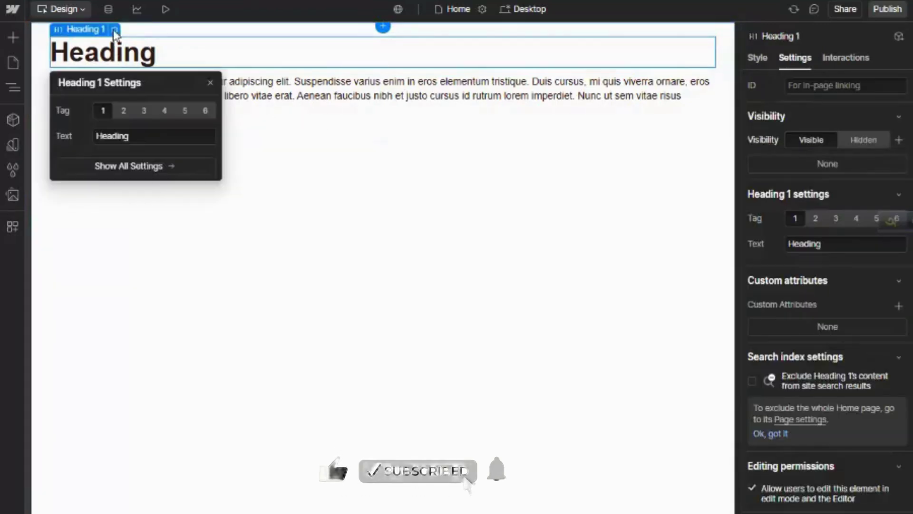
pyautogui.moveTo(143, 135); pyautogui.dragTo(58, 135)
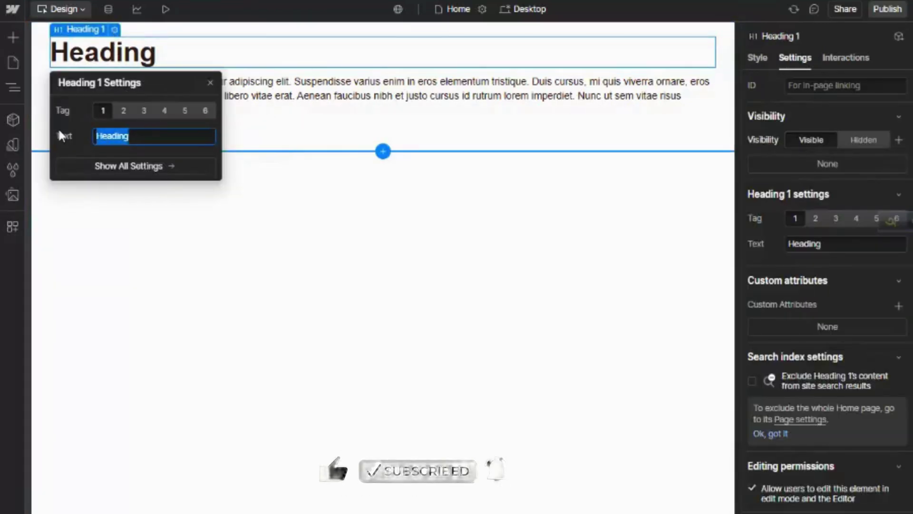
pyautogui.press('BackSpace')
pyautogui.write('Hero Section')
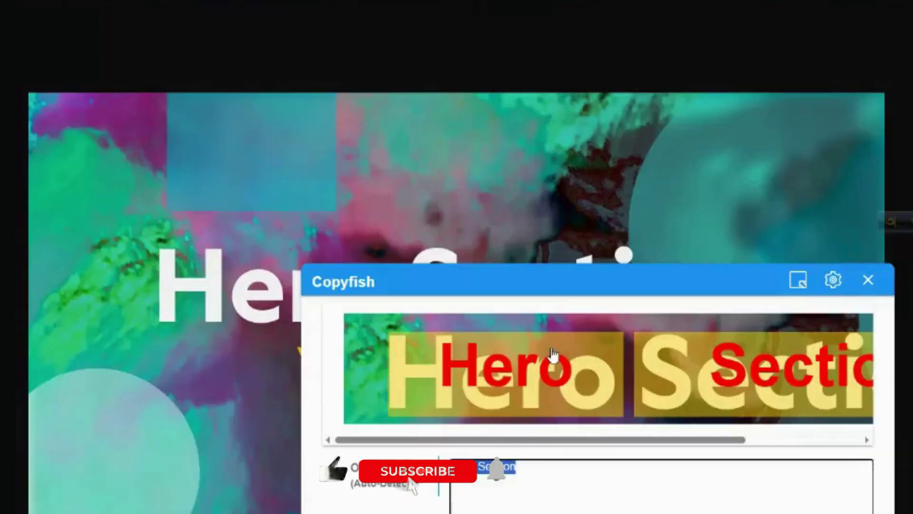
# Back on the reference image, capture the subtitle "What Is and Why It's So Crucial?" with Copyfish and copy the recognized text.
pyautogui.click(868, 280)
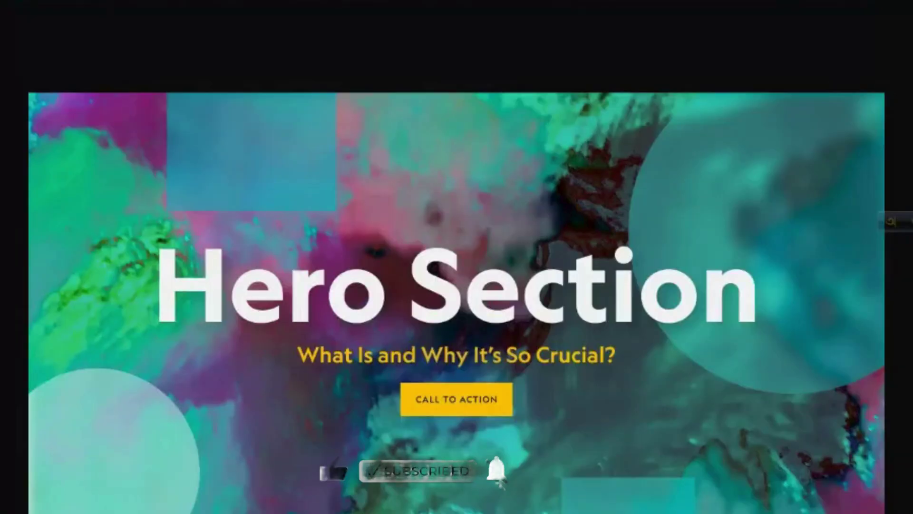
pyautogui.click(668, 223)
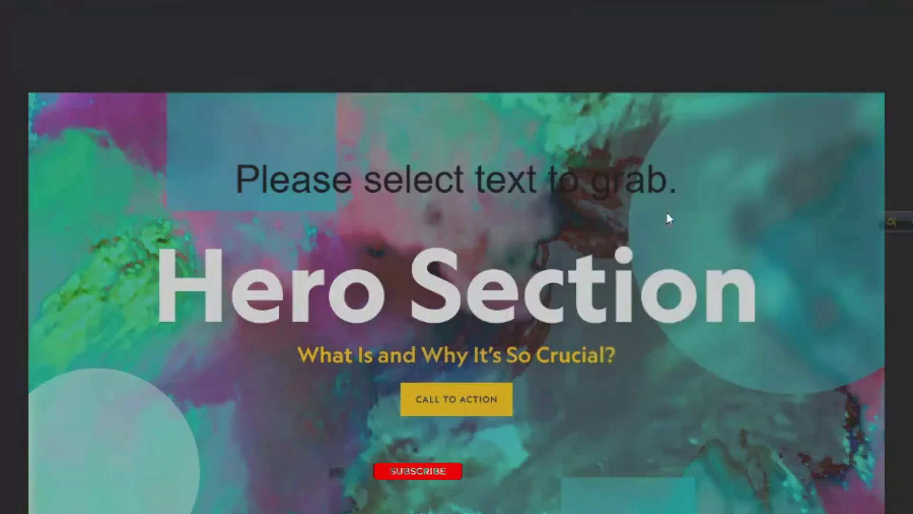
pyautogui.moveTo(283, 344); pyautogui.dragTo(625, 366)
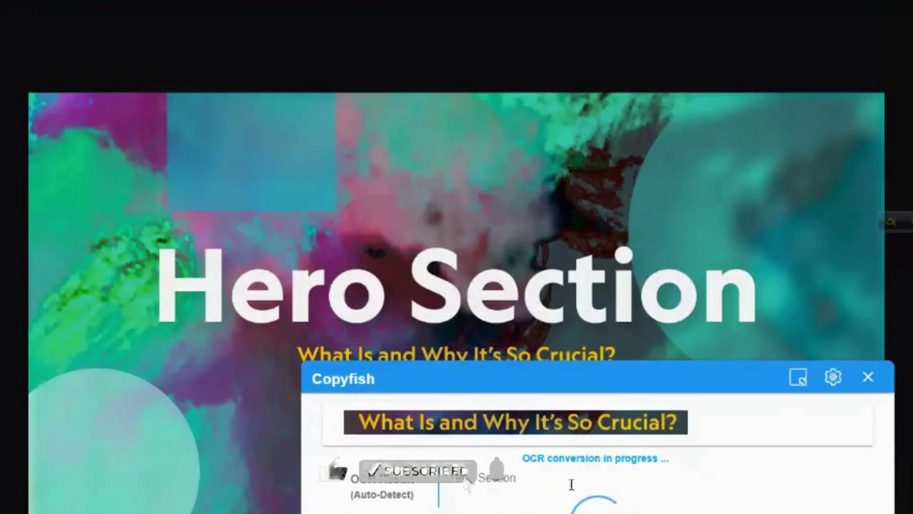
pyautogui.moveTo(597, 484); pyautogui.dragTo(395, 482)
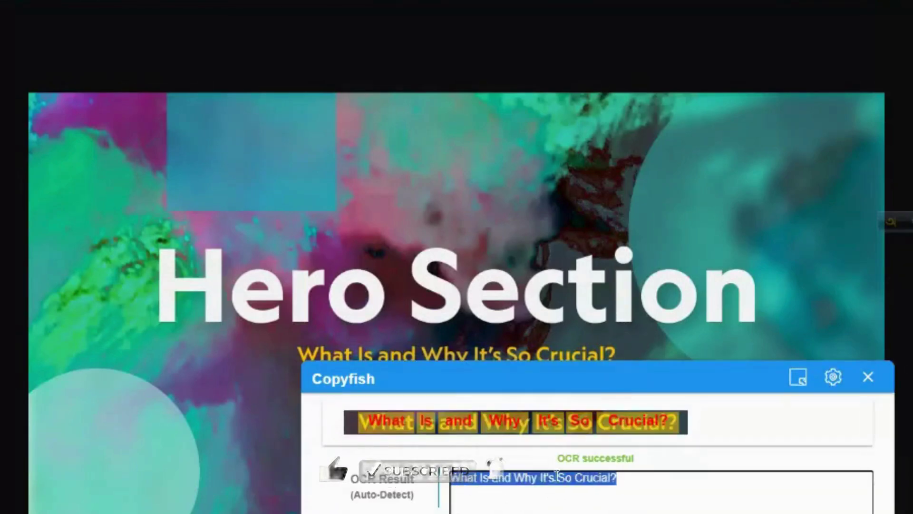
pyautogui.rightClick(556, 477)
pyautogui.click(599, 150)
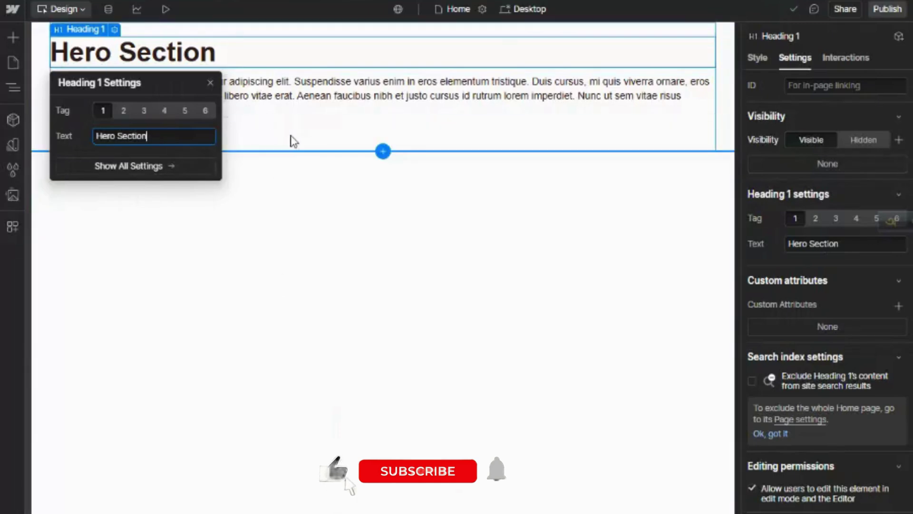
# Return to Webflow and replace the paragraph's placeholder text with the copied "What Is and Why It's So Crucial?".
pyautogui.click(291, 141)
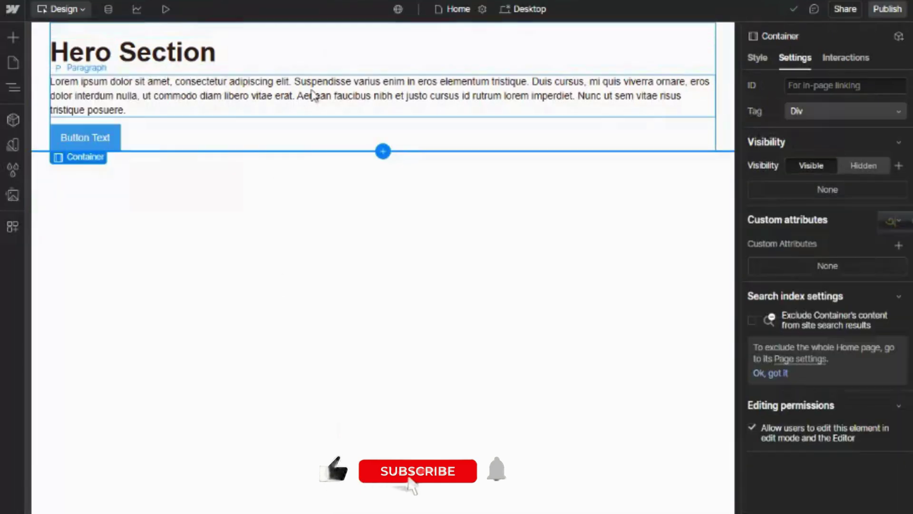
pyautogui.click(309, 96)
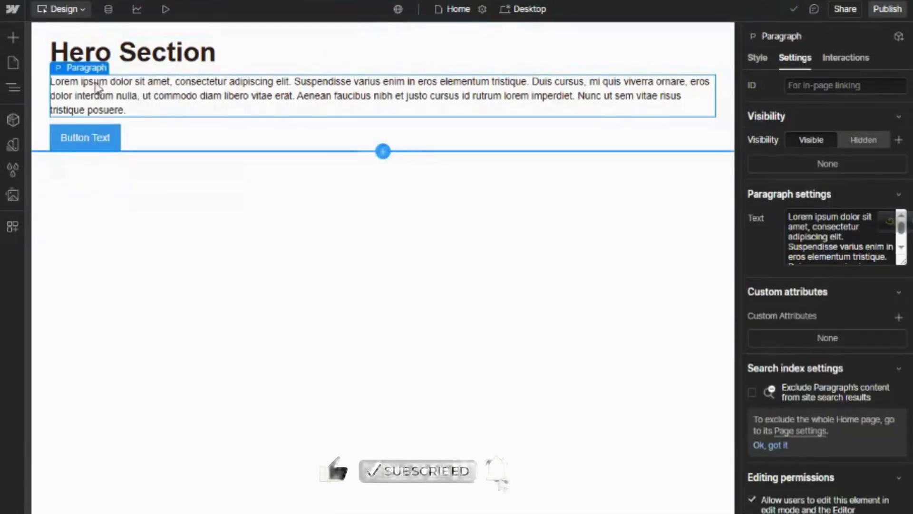
pyautogui.click(849, 227)
pyautogui.hotkey('ctrl', 'a')
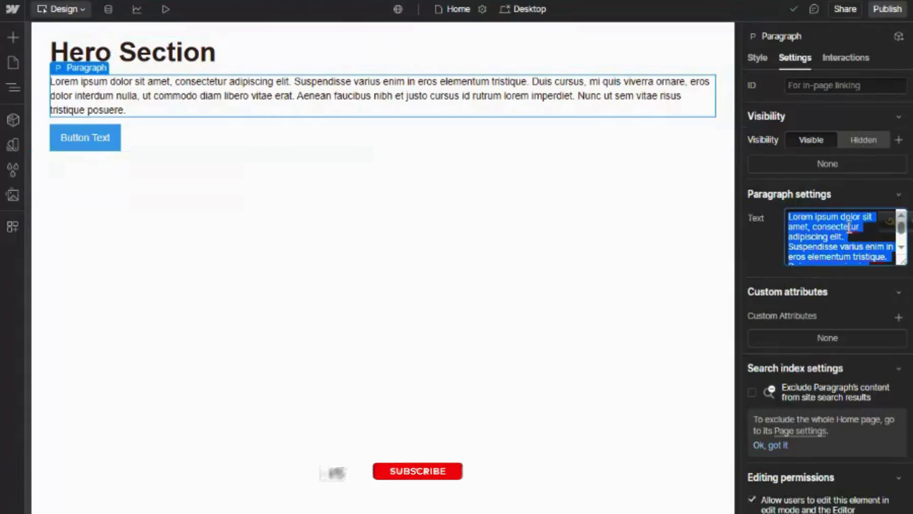
pyautogui.press('BackSpace')
pyautogui.hotkey('ctrl', 'v')
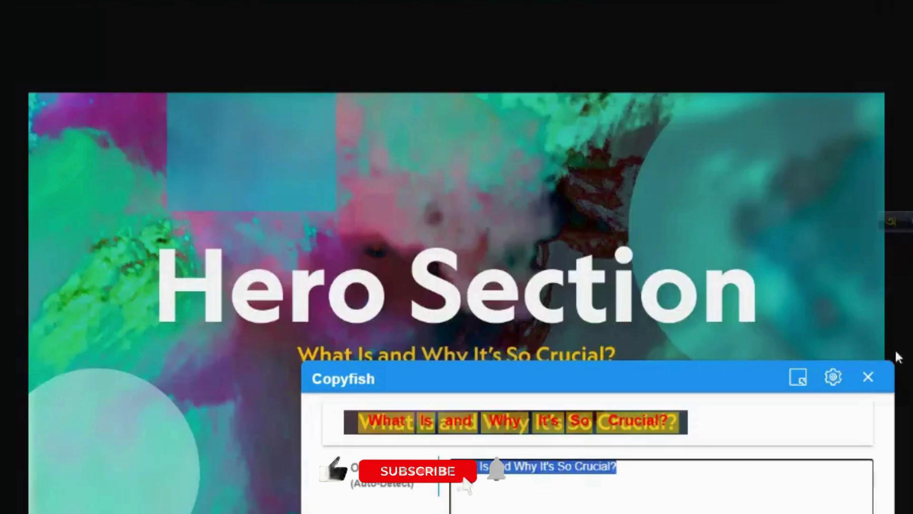
# Capture the reference image's "CALL TO ACTION" button label with Copyfish, copy the recognized text and close the result.
pyautogui.click(868, 377)
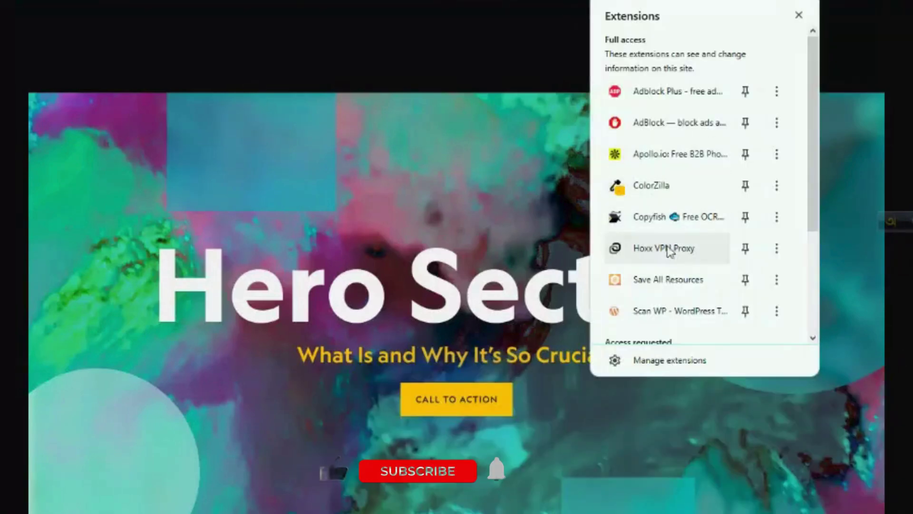
pyautogui.click(663, 219)
pyautogui.moveTo(400, 389); pyautogui.dragTo(521, 409)
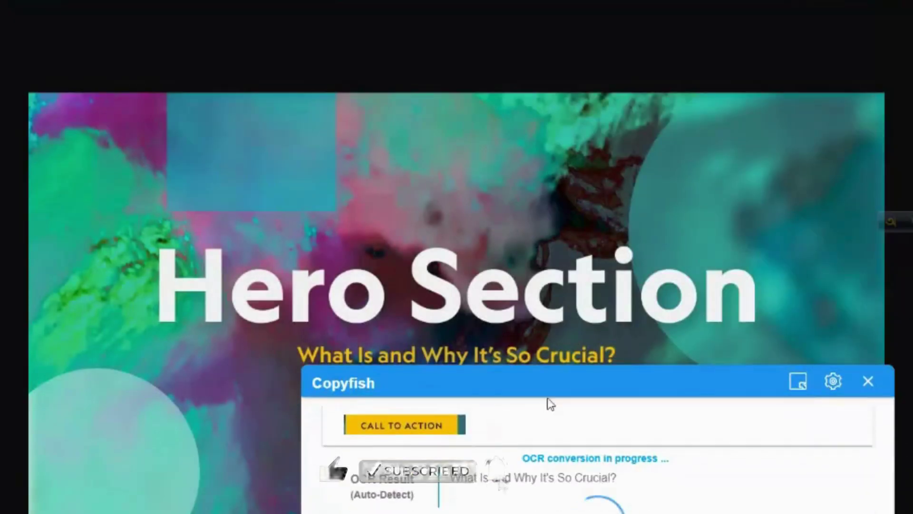
pyautogui.moveTo(553, 478); pyautogui.dragTo(451, 478)
pyautogui.rightClick(500, 476)
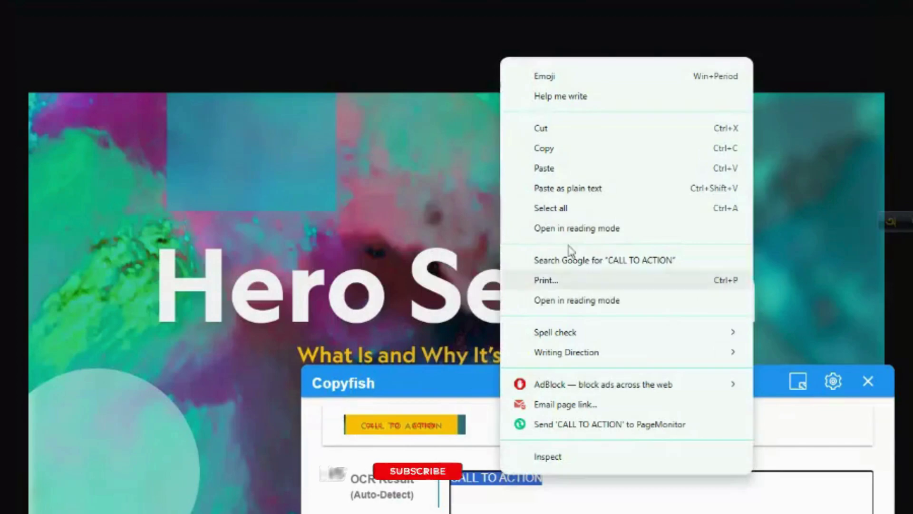
pyautogui.click(559, 150)
pyautogui.click(869, 381)
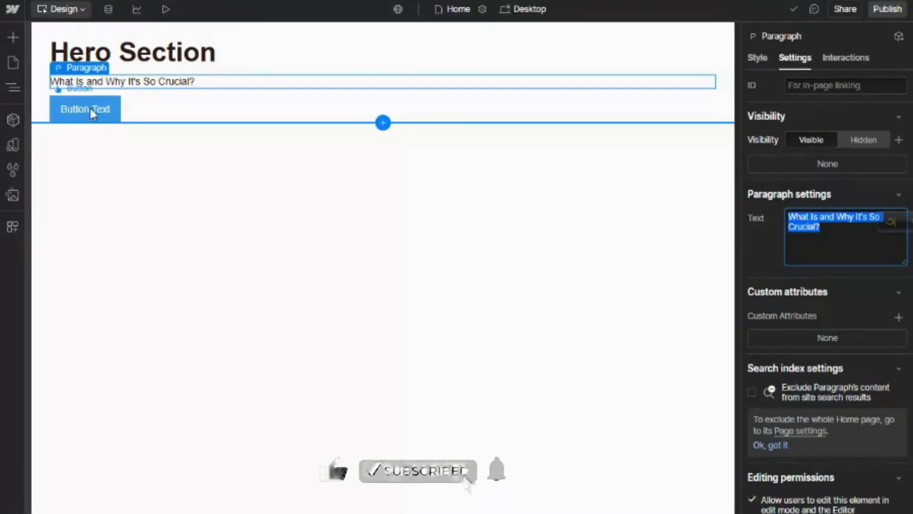
# Replace the button's placeholder text with "CALL TO ACTION".
pyautogui.click(92, 111)
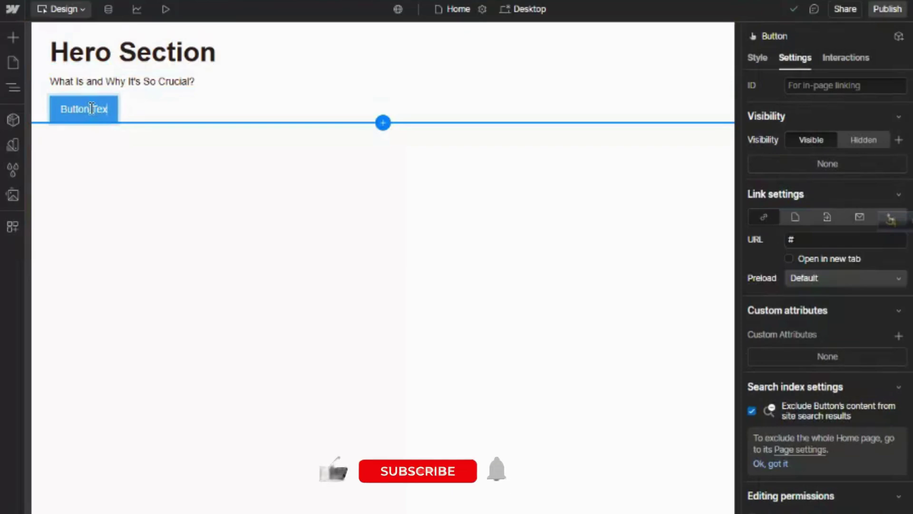
pyautogui.press('BackSpace')
pyautogui.press('BackSpace')
pyautogui.press('BackSpace')
pyautogui.press('BackSpace')
pyautogui.press('BackSpace')
pyautogui.press('BackSpace')
pyautogui.press('BackSpace')
pyautogui.press('BackSpace')
pyautogui.press('BackSpace')
pyautogui.press('BackSpace')
pyautogui.write('CALL TO ACTION')
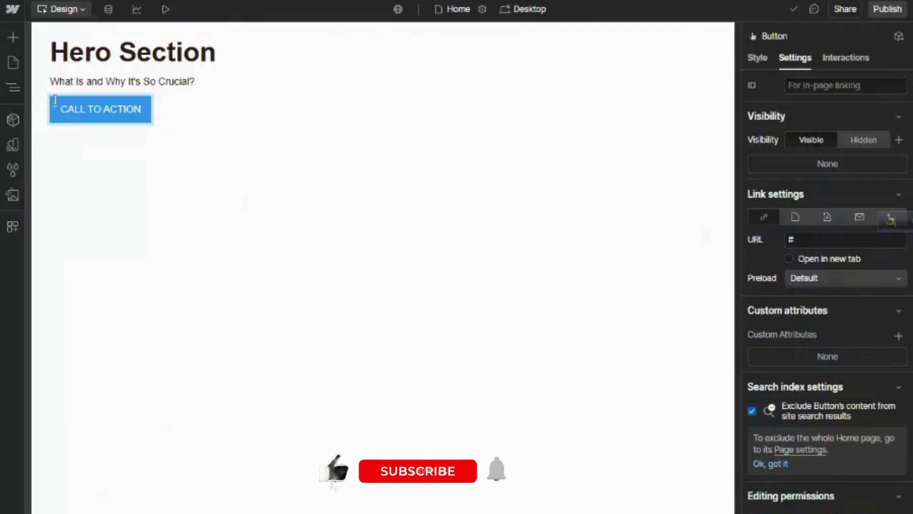
# Add a background image to the section, choosing the green grass picture Screenshot_63.png from the existing image assets.
pyautogui.click(15, 88)
pyautogui.click(66, 77)
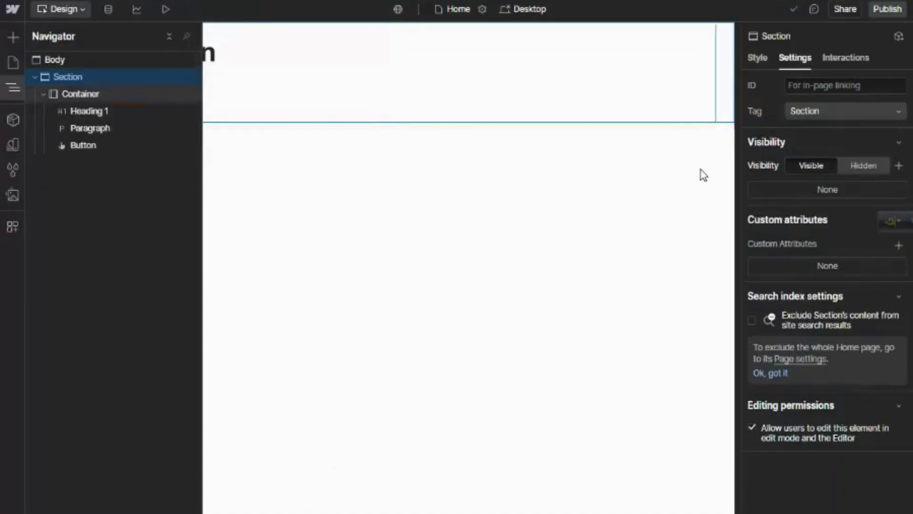
pyautogui.click(760, 56)
pyautogui.scroll(-7, 856, 380)
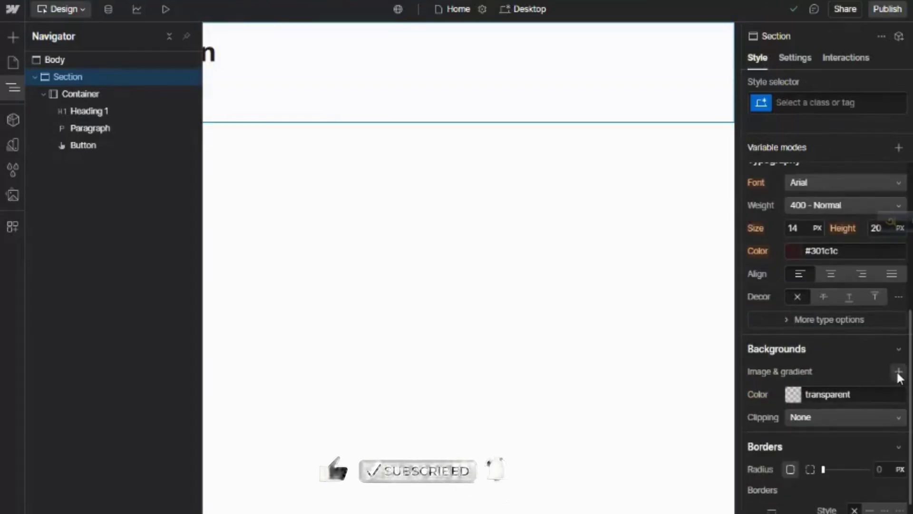
pyautogui.click(898, 372)
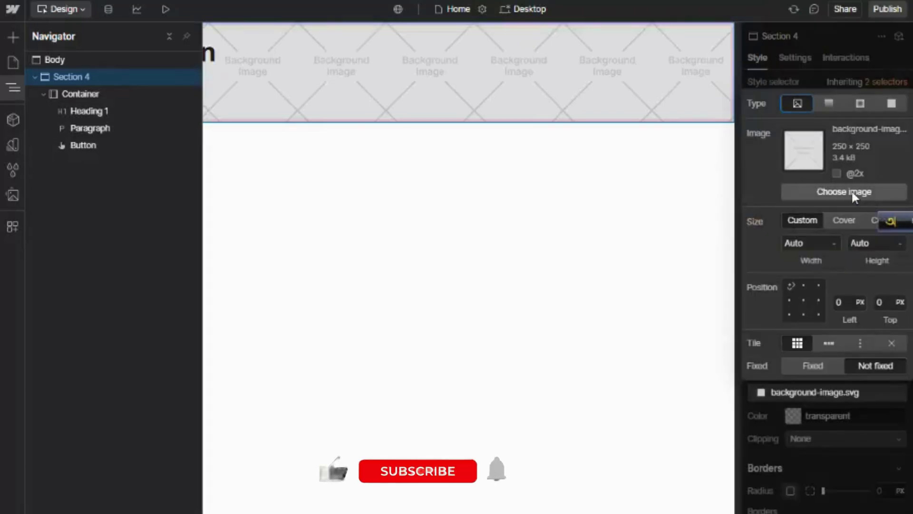
pyautogui.click(853, 194)
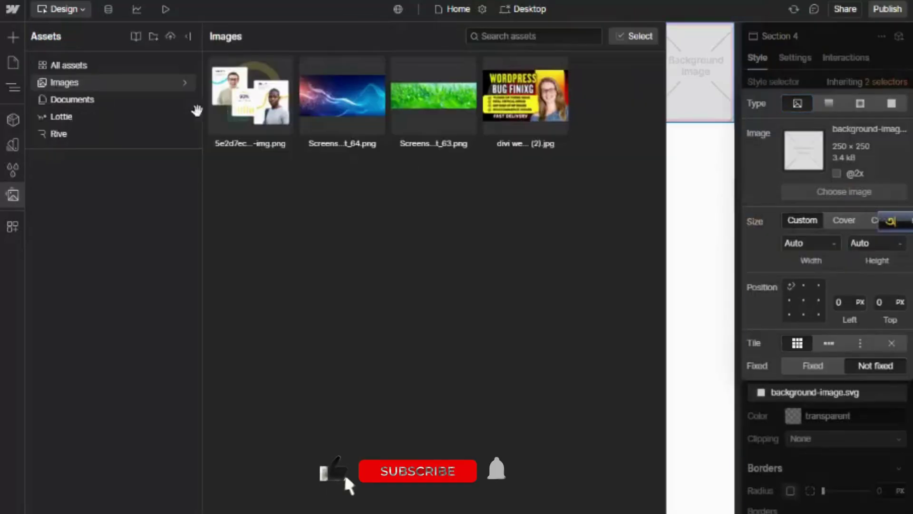
pyautogui.click(171, 37)
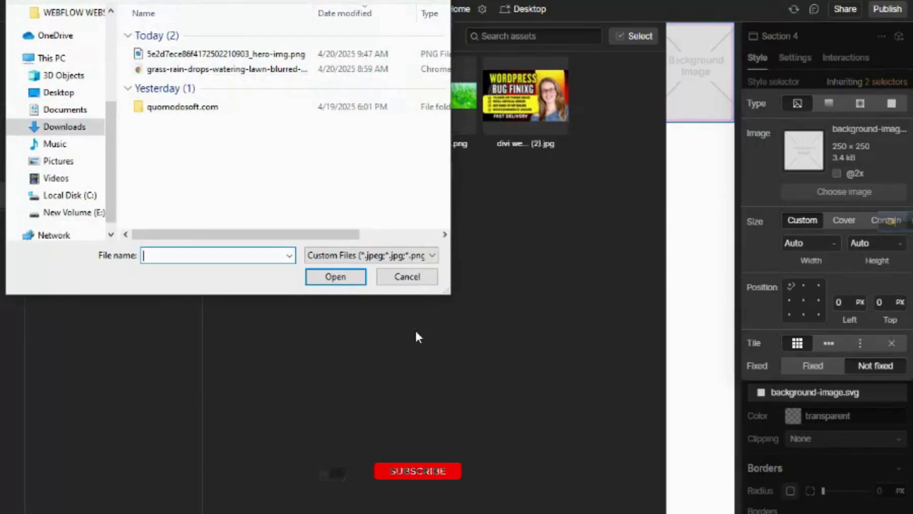
pyautogui.click(403, 276)
pyautogui.click(441, 111)
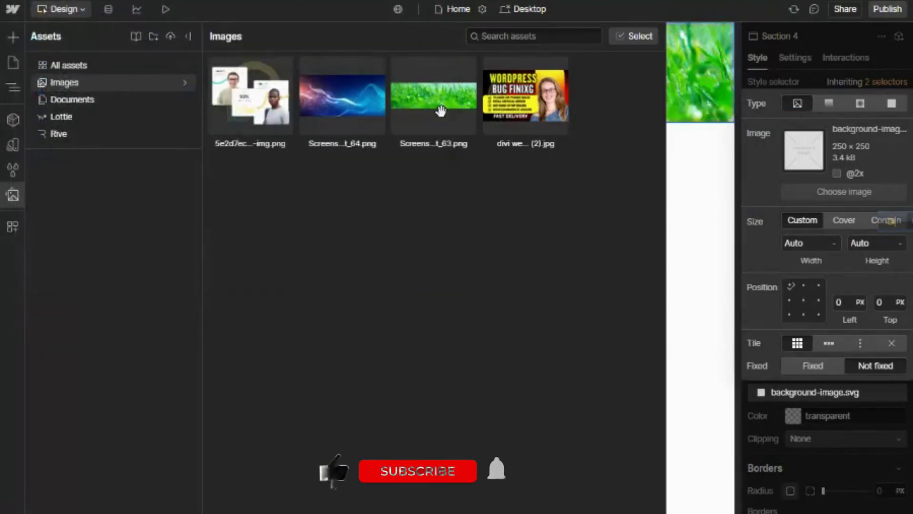
pyautogui.click(441, 110)
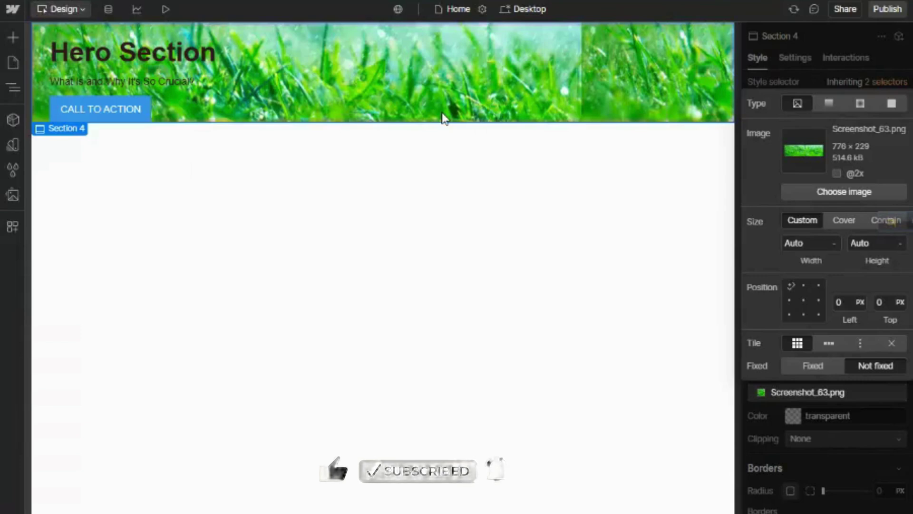
# Center the section's background image at 50% left and 50% top, and turn off its tiling.
pyautogui.click(804, 300)
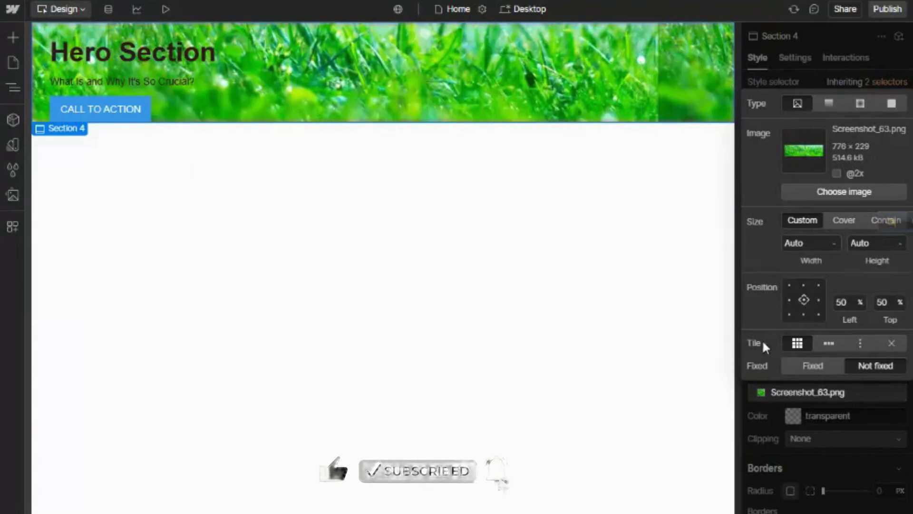
pyautogui.click(892, 345)
pyautogui.click(807, 67)
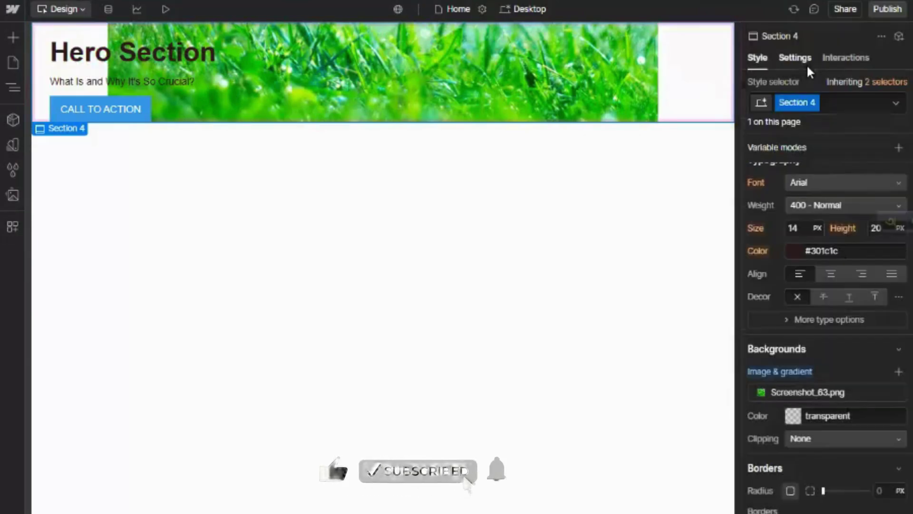
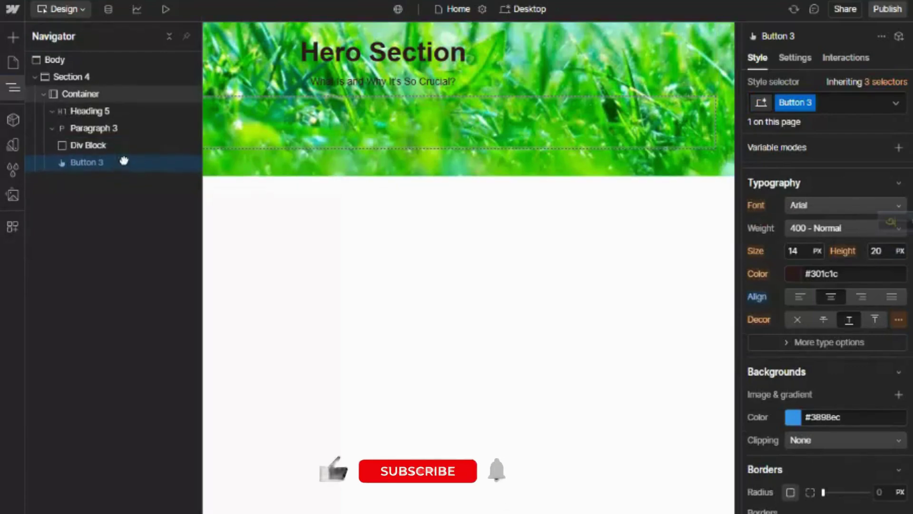
# Nest the button inside the div block and center-align the div block's content.
pyautogui.moveTo(84, 164)
pyautogui.mouseDown()
pyautogui.moveTo(94, 157)
pyautogui.moveTo(91, 129)
pyautogui.moveTo(108, 165)
pyautogui.moveTo(124, 161)
pyautogui.moveTo(81, 161)
pyautogui.mouseUp()
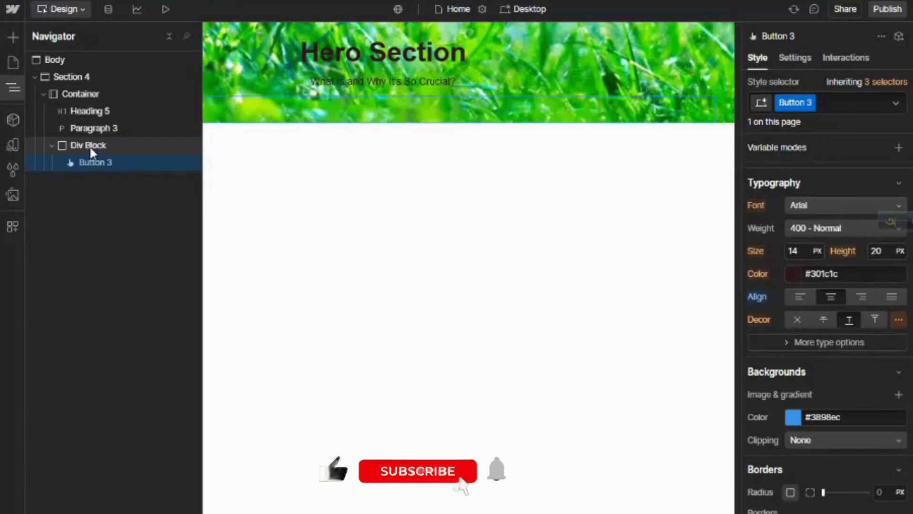
pyautogui.click(310, 246)
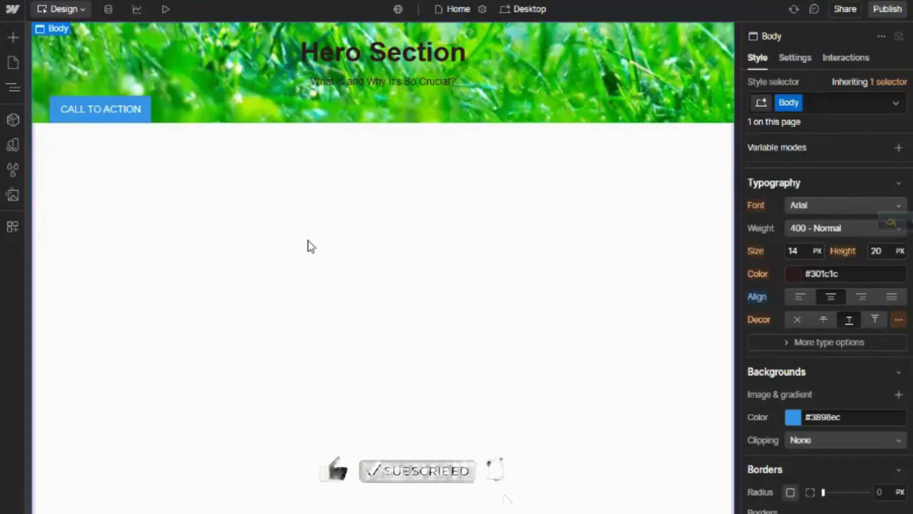
pyautogui.click(19, 85)
pyautogui.click(82, 146)
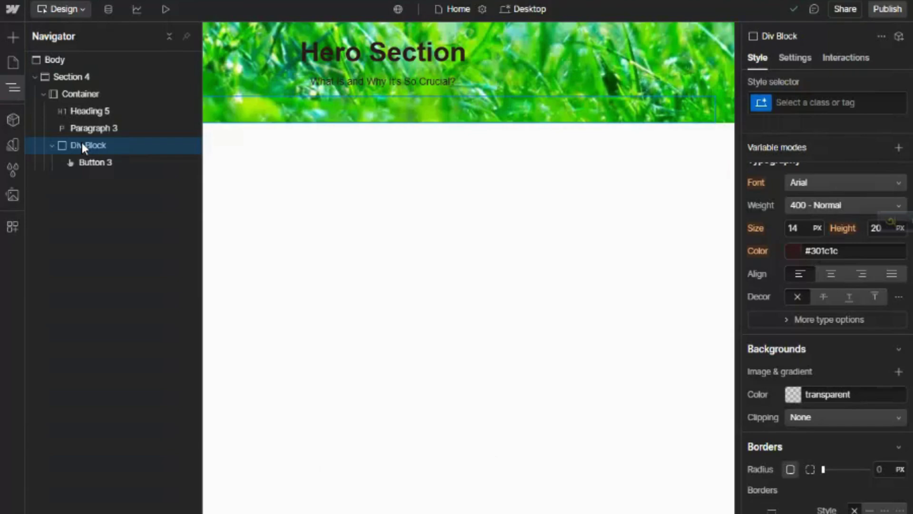
pyautogui.click(831, 275)
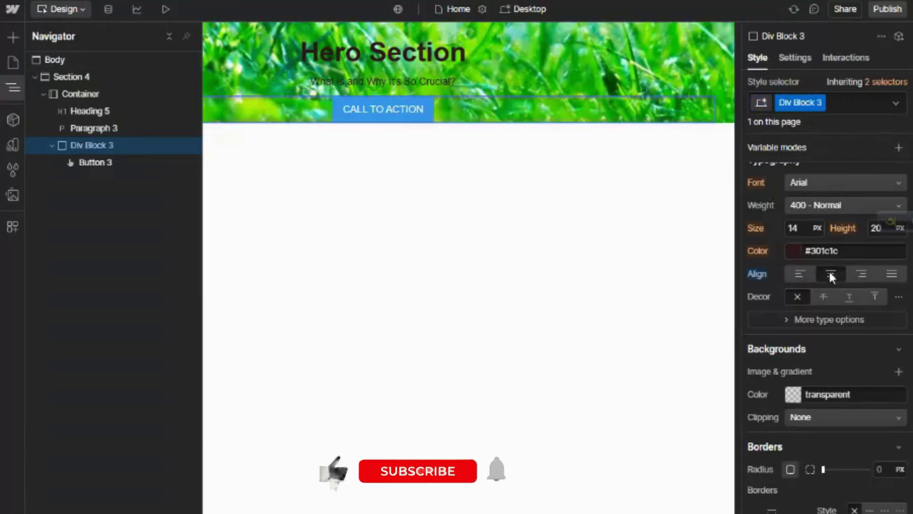
pyautogui.click(418, 189)
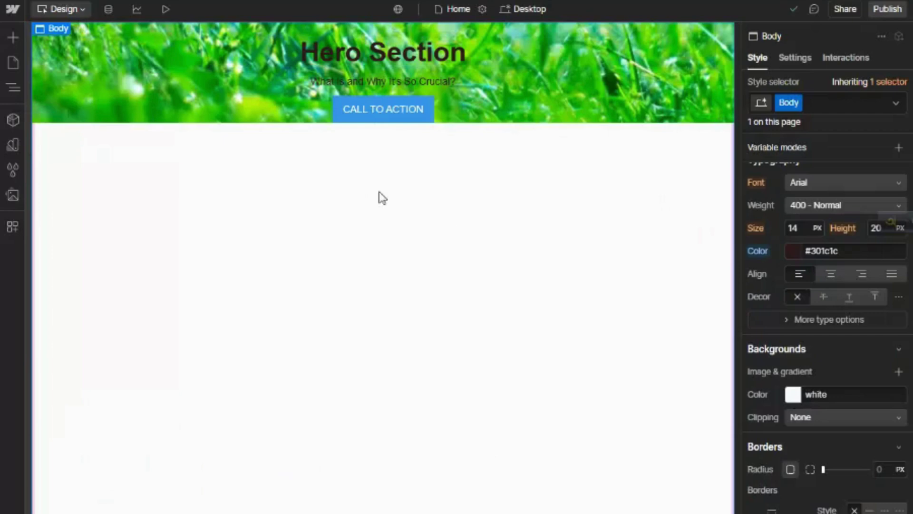
# Select the hero section, try a 100 px top margin on it and set the margin back to 0.
pyautogui.click(10, 88)
pyautogui.click(74, 77)
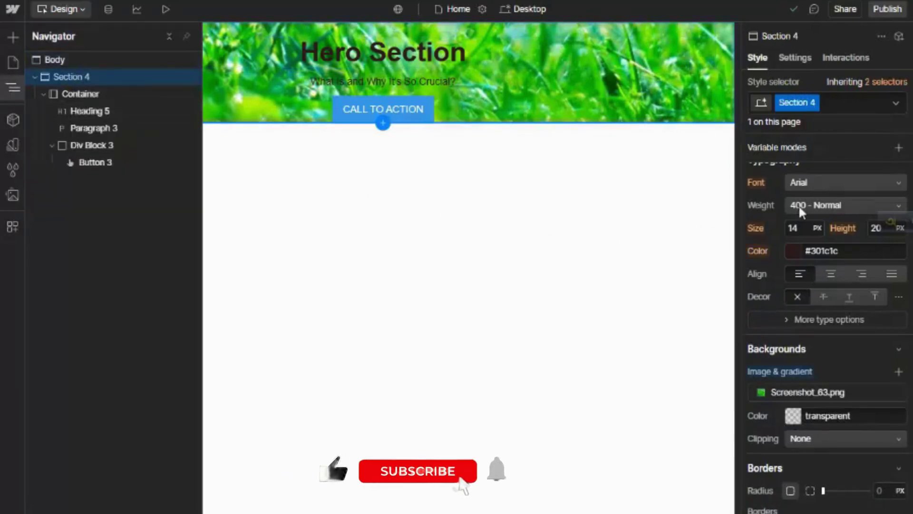
pyautogui.scroll(5, 832, 285)
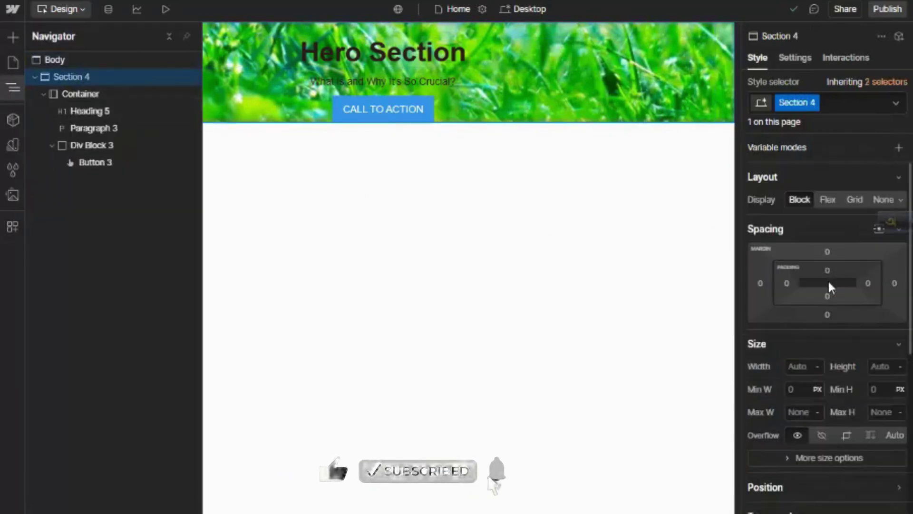
pyautogui.click(828, 248)
pyautogui.click(841, 317)
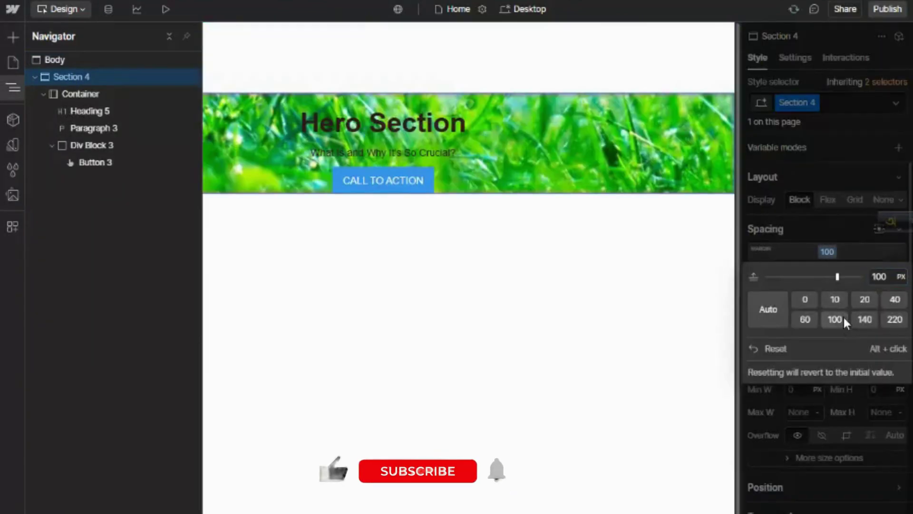
pyautogui.click(807, 299)
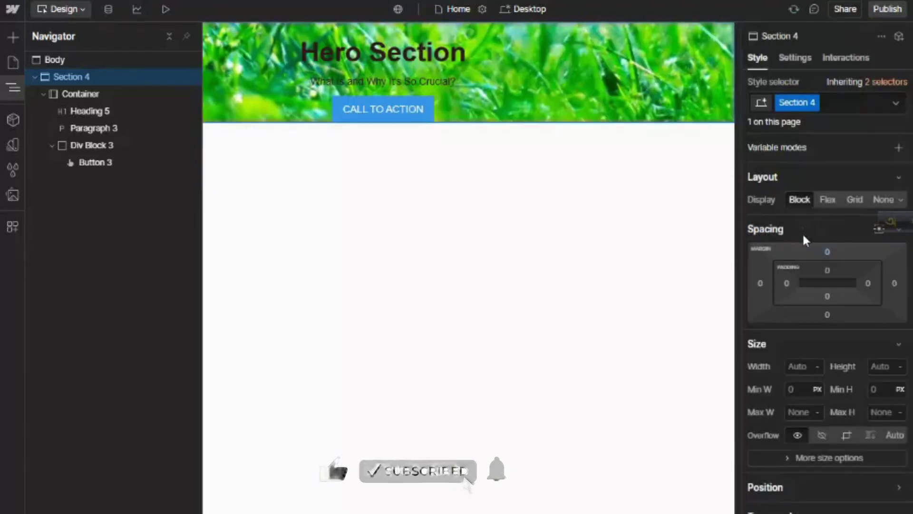
# Set the hero section's padding to 220 px at the top and 210 px at the bottom.
pyautogui.click(829, 270)
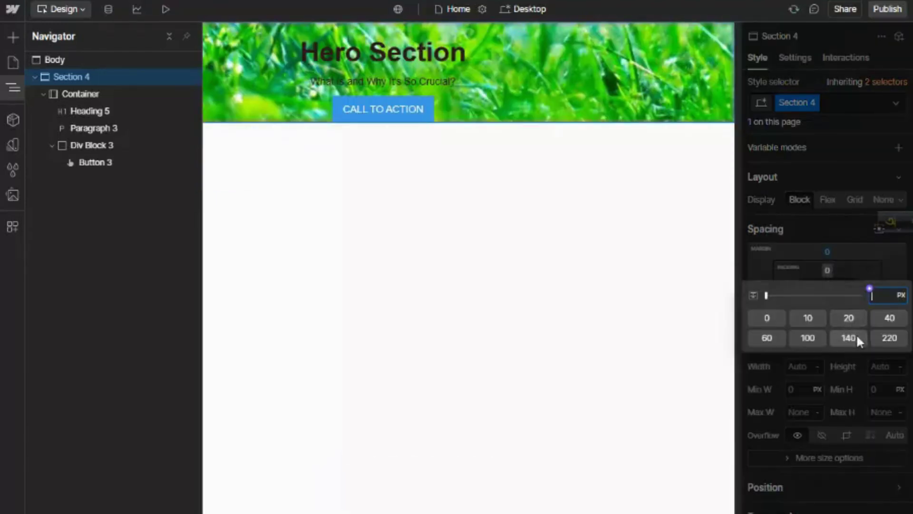
pyautogui.click(888, 337)
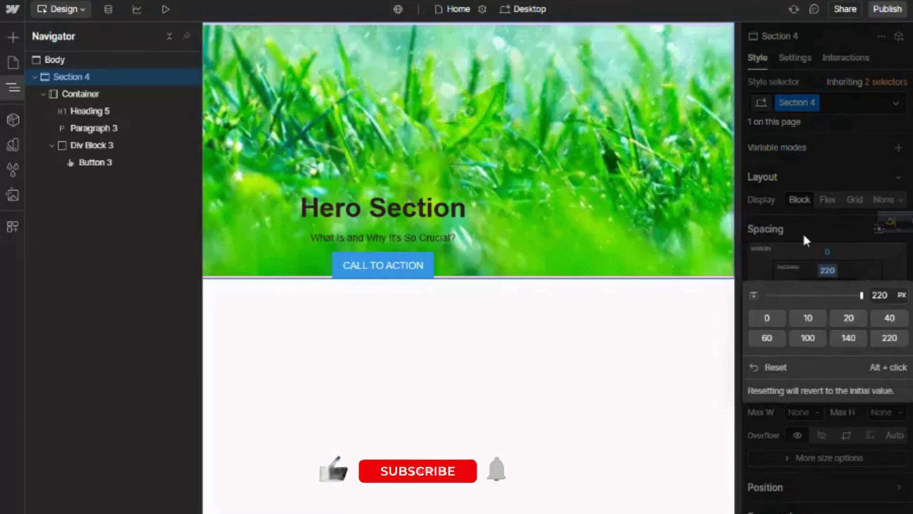
pyautogui.click(828, 296)
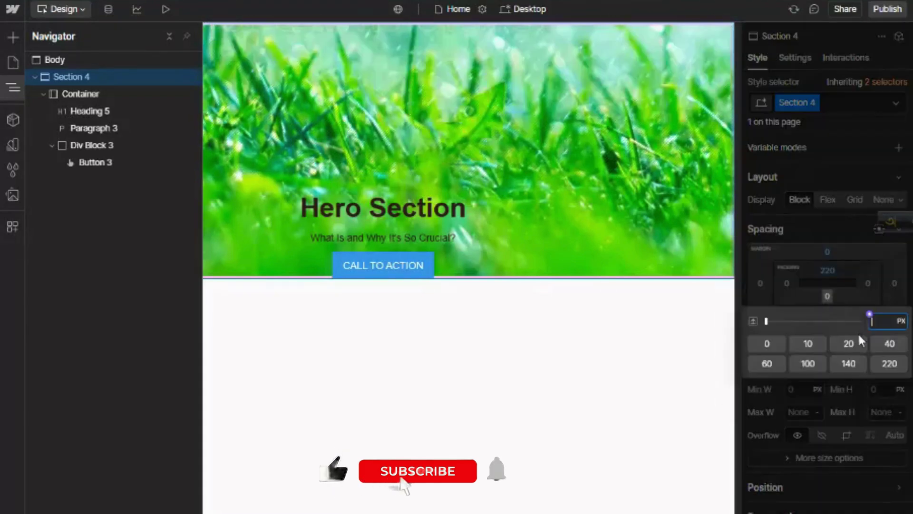
pyautogui.click(880, 363)
pyautogui.click(881, 318)
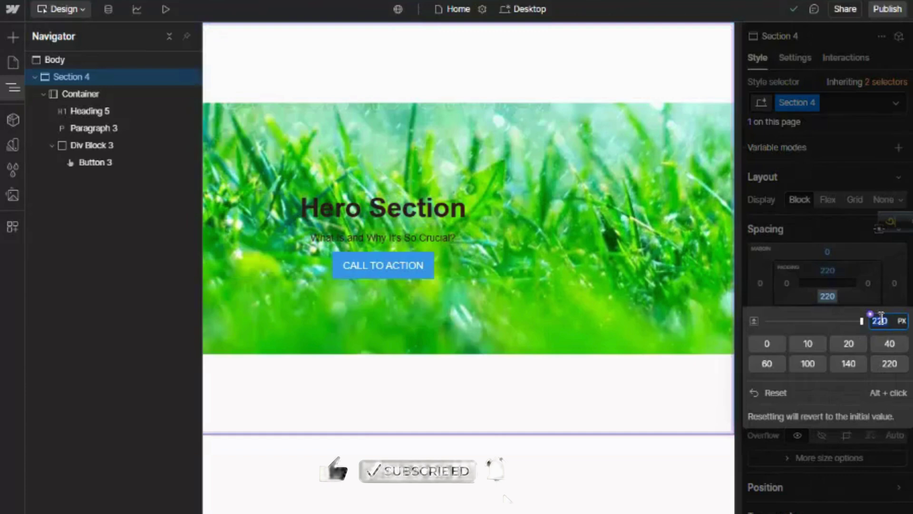
pyautogui.write('1')
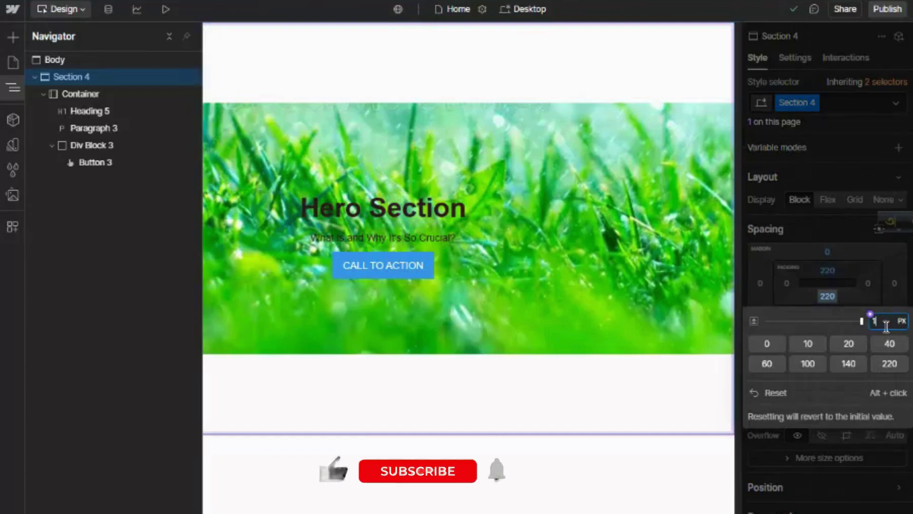
pyautogui.write('210')
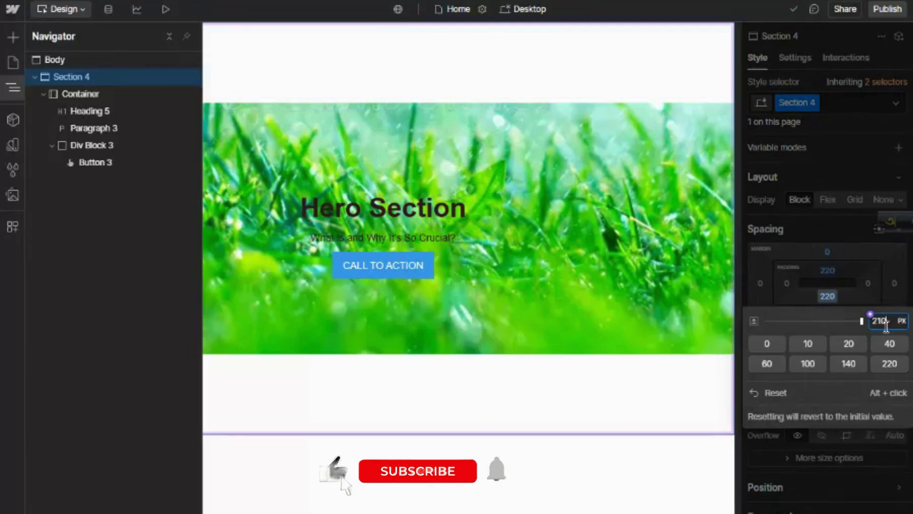
pyautogui.press('Return')
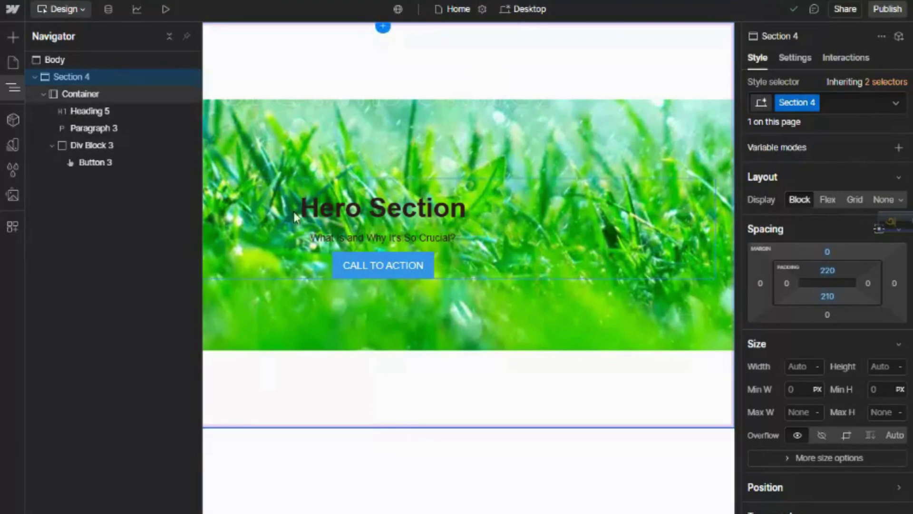
# Give the hero section's background image a custom height of 600 px.
pyautogui.scroll(-3, 837, 504)
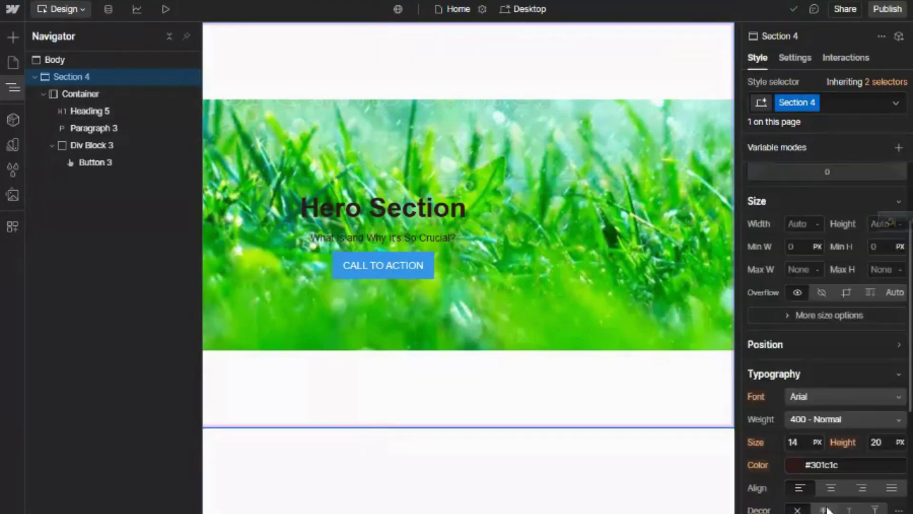
pyautogui.scroll(-3, 827, 510)
pyautogui.click(815, 464)
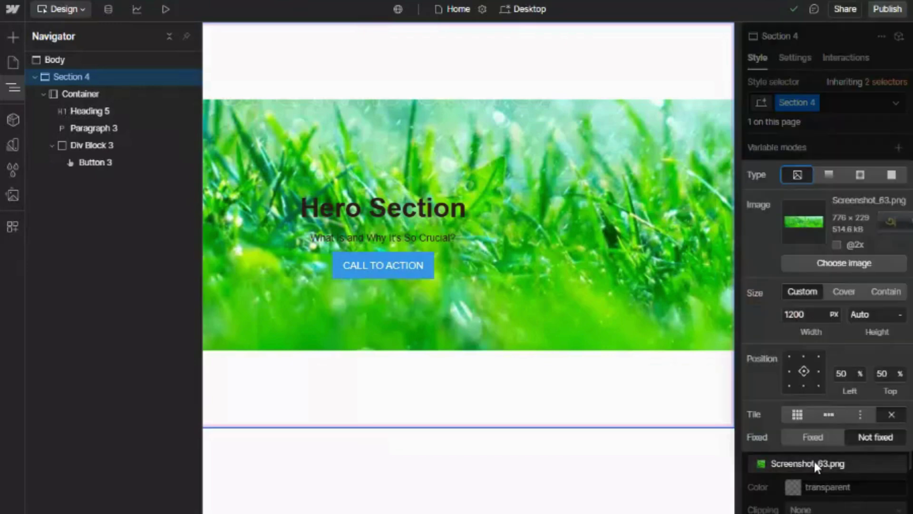
pyautogui.click(867, 313)
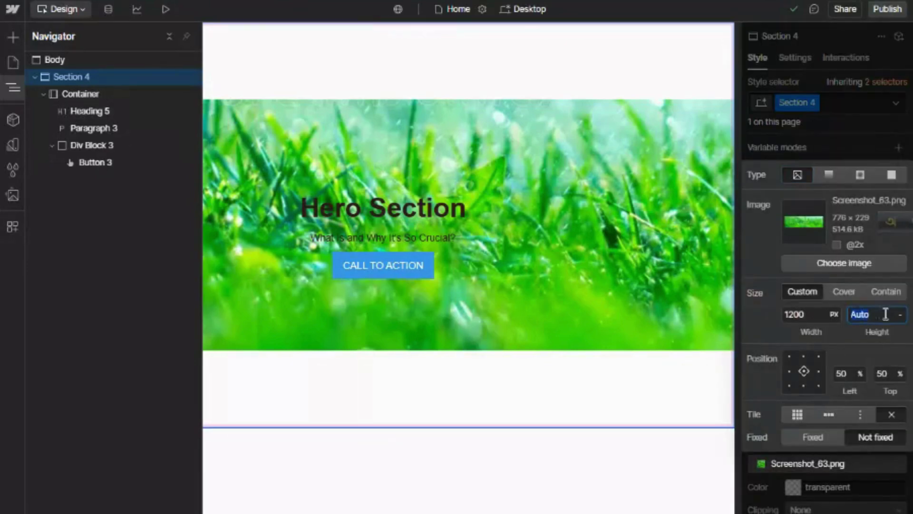
pyautogui.click(900, 314)
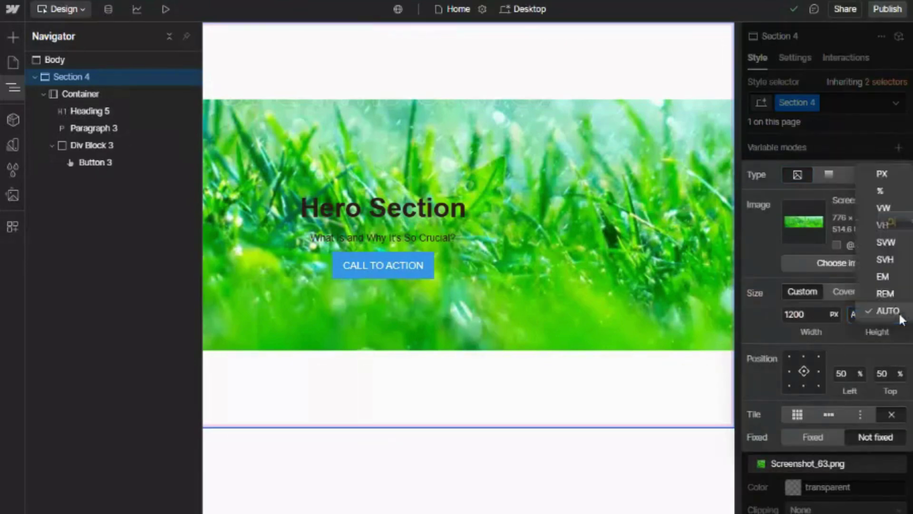
pyautogui.click(886, 173)
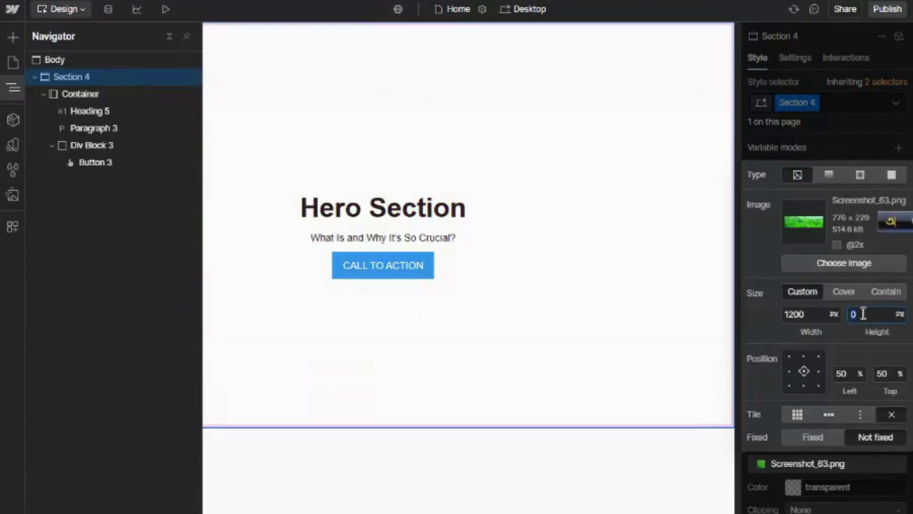
pyautogui.press('BackSpace')
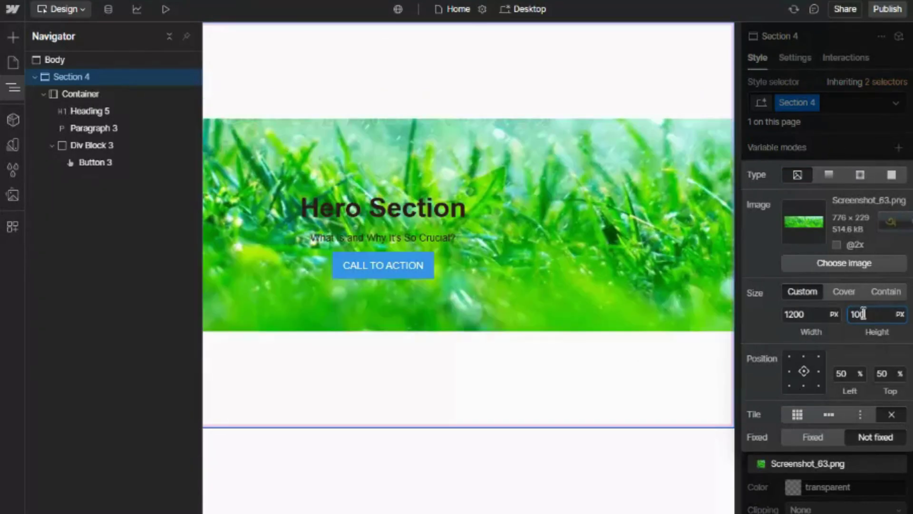
pyautogui.press('Return')
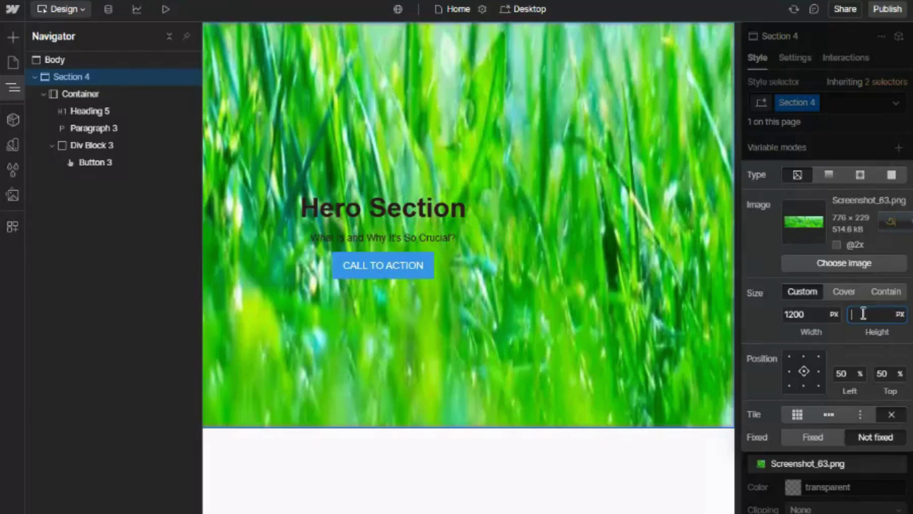
pyautogui.write('600')
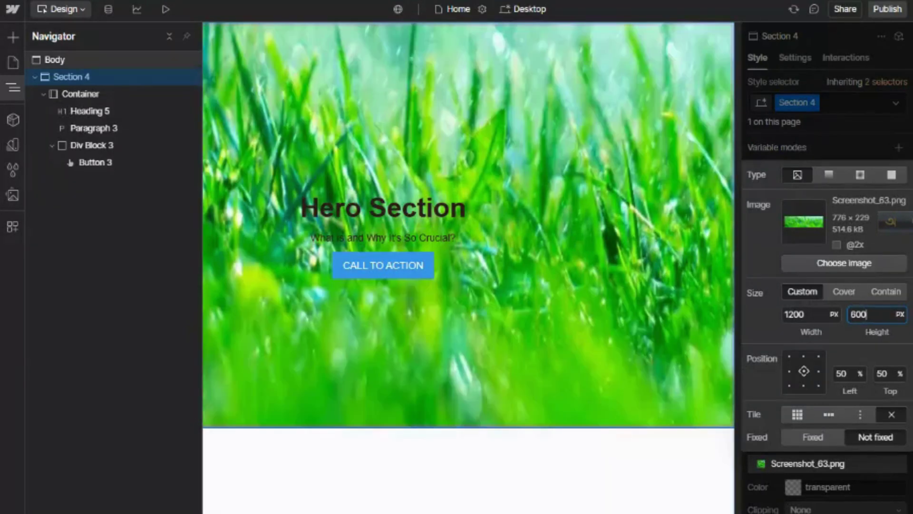
pyautogui.click(453, 498)
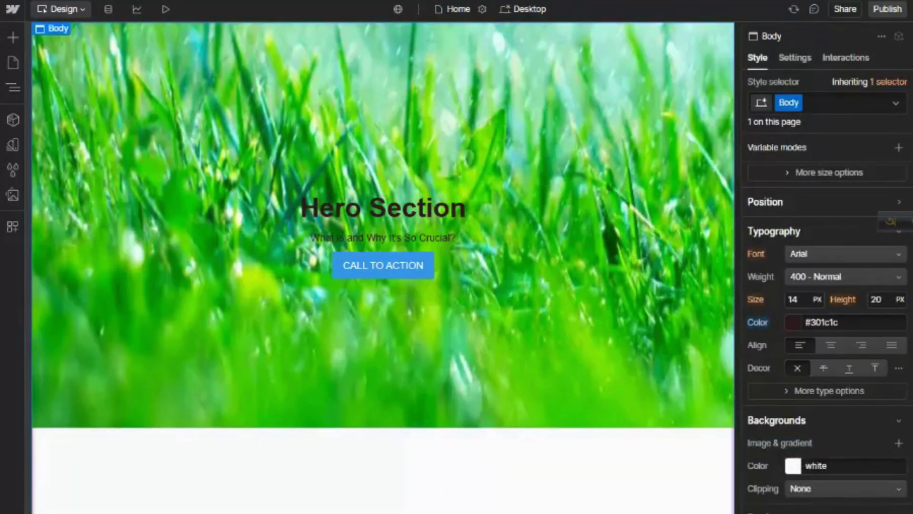
# Select the hero heading, try a 60 px font size on it and set the size to 70 px.
pyautogui.click(390, 208)
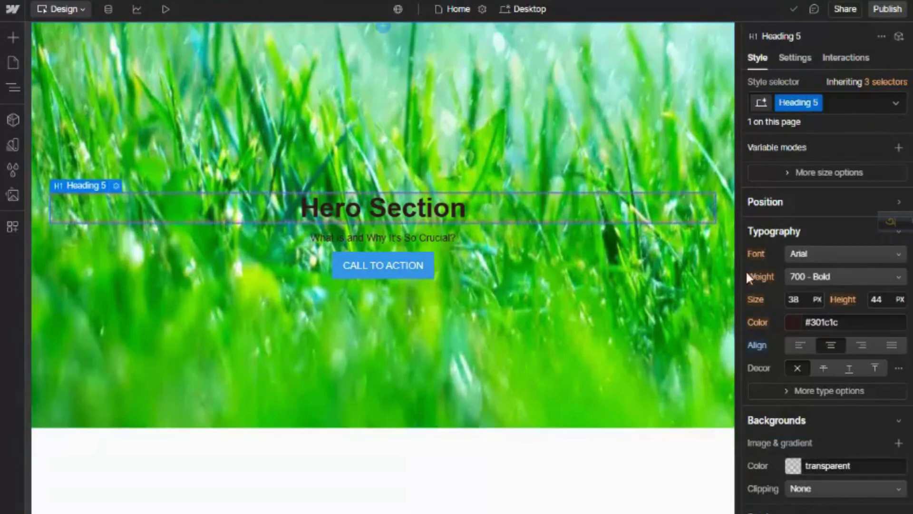
pyautogui.click(798, 299)
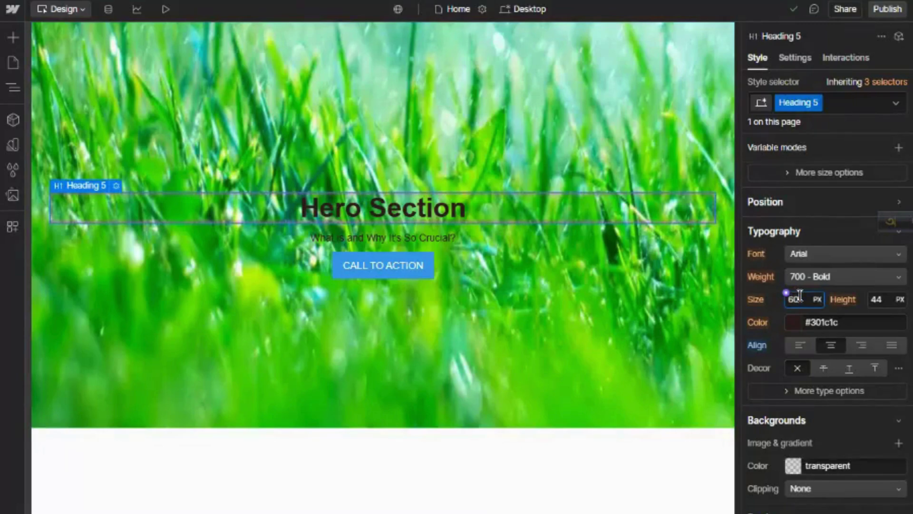
pyautogui.write('60')
pyautogui.press('Return')
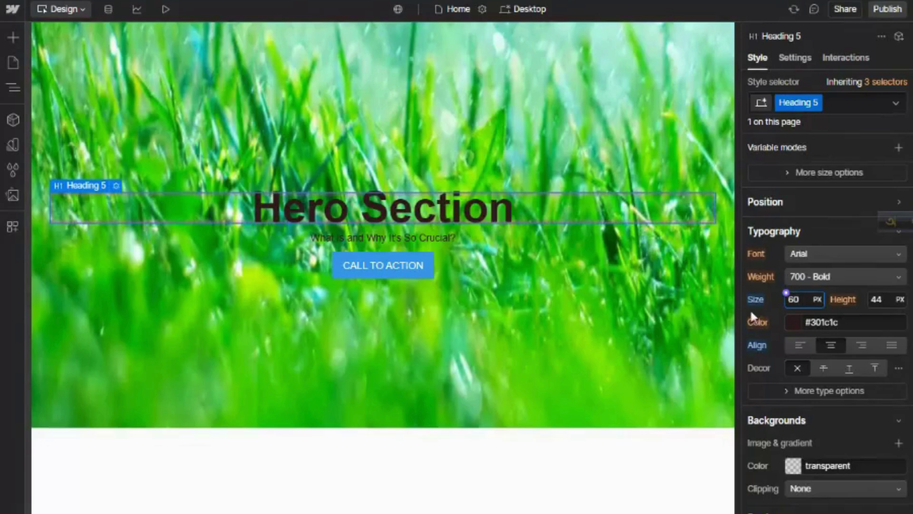
pyautogui.press('BackSpace')
pyautogui.press('BackSpace')
pyautogui.write('70')
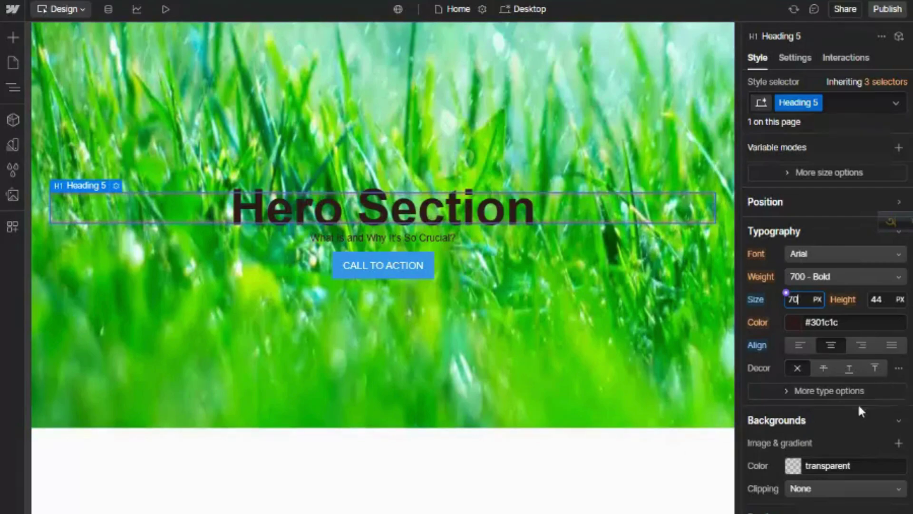
# Look up the ColorZilla extension in a new browser tab.
pyautogui.scroll(-2, 806, 413)
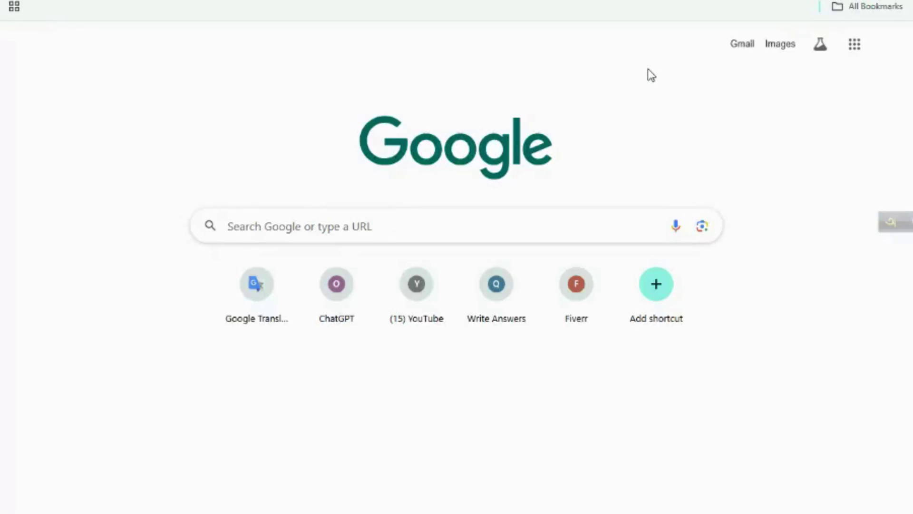
pyautogui.write('cl')
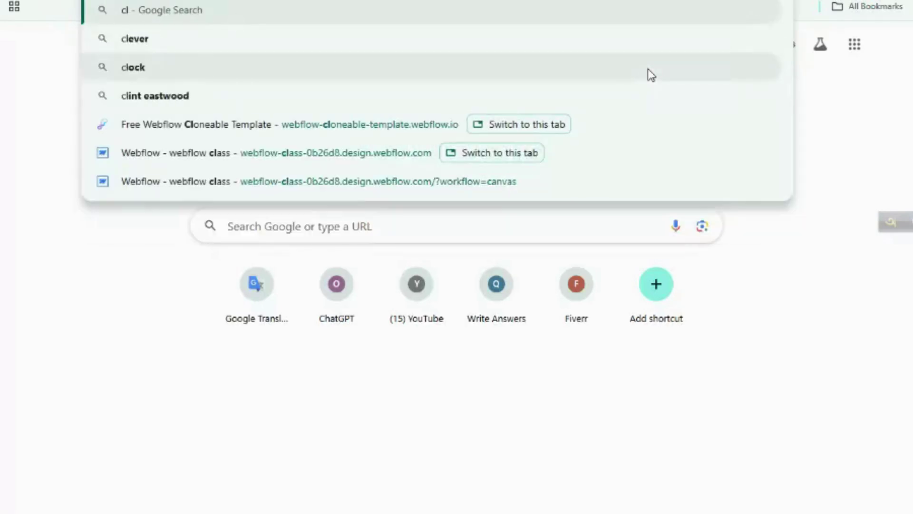
pyautogui.press('BackSpace')
pyautogui.write('olor')
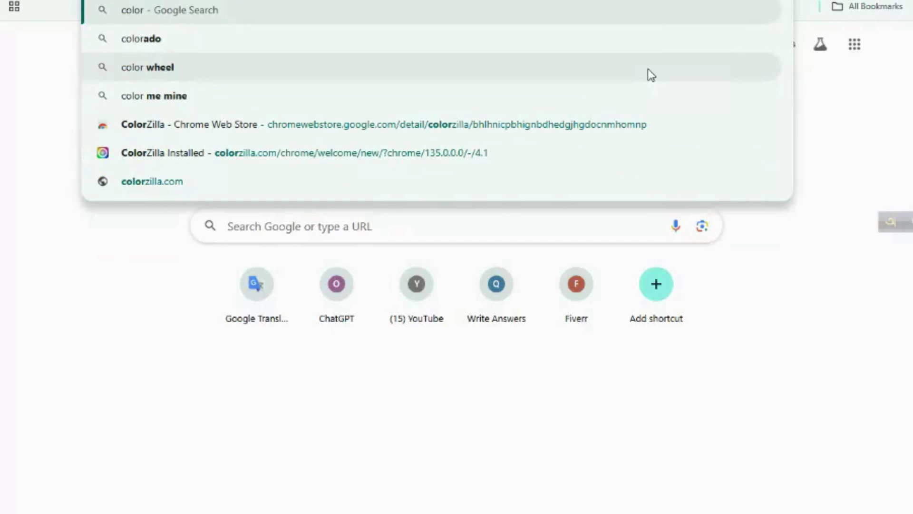
pyautogui.write('zi')
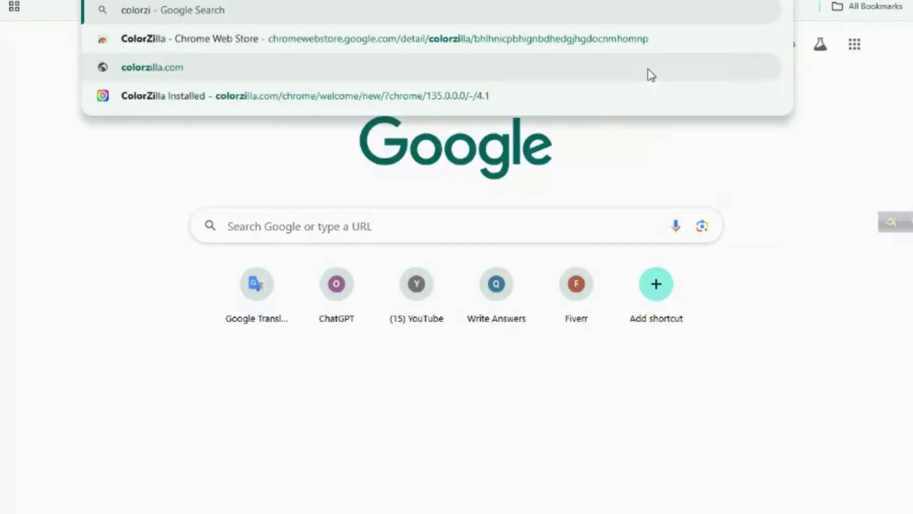
pyautogui.click(651, 74)
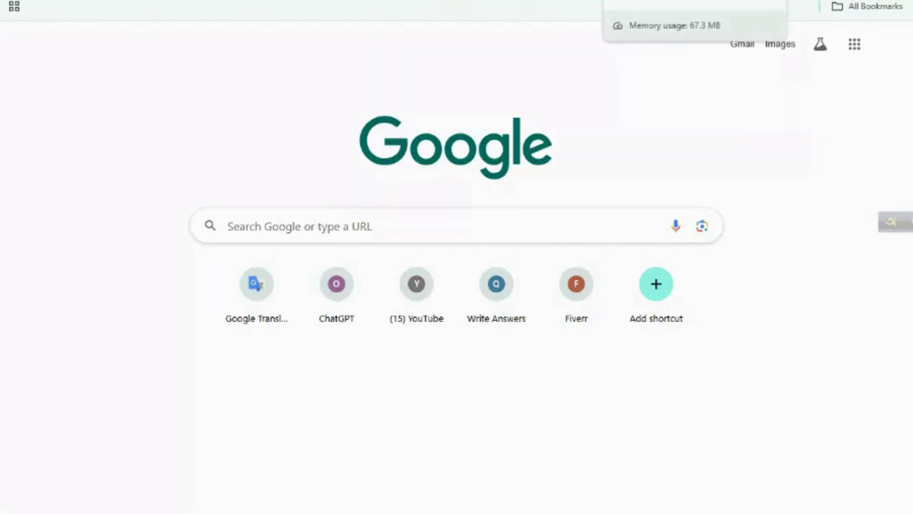
# Switch to the reference hero image and sample the white color of its heading with ColorZilla's page color picker.
pyautogui.click(699, 1)
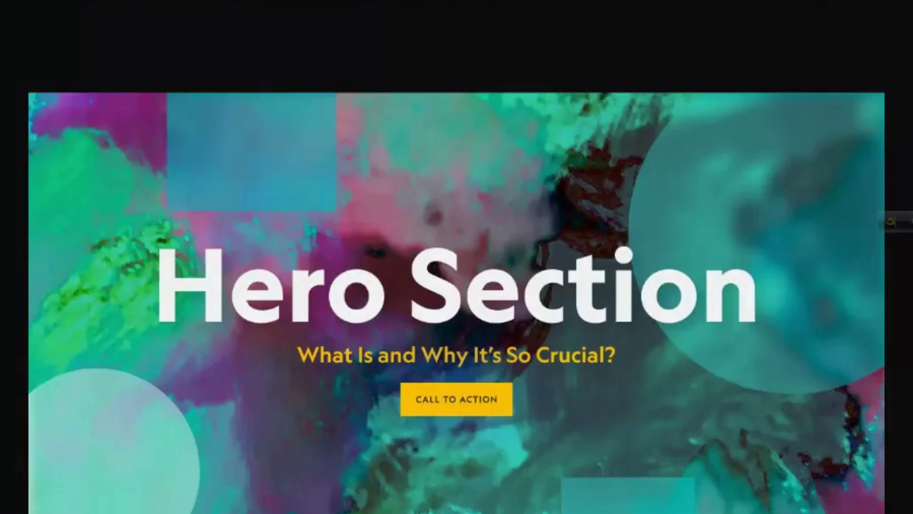
pyautogui.click(619, 1)
pyautogui.click(809, 1)
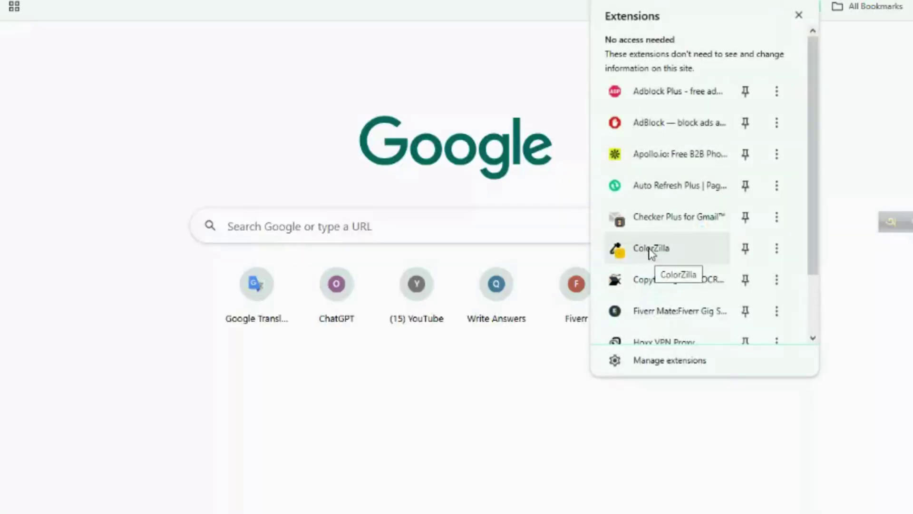
pyautogui.click(650, 253)
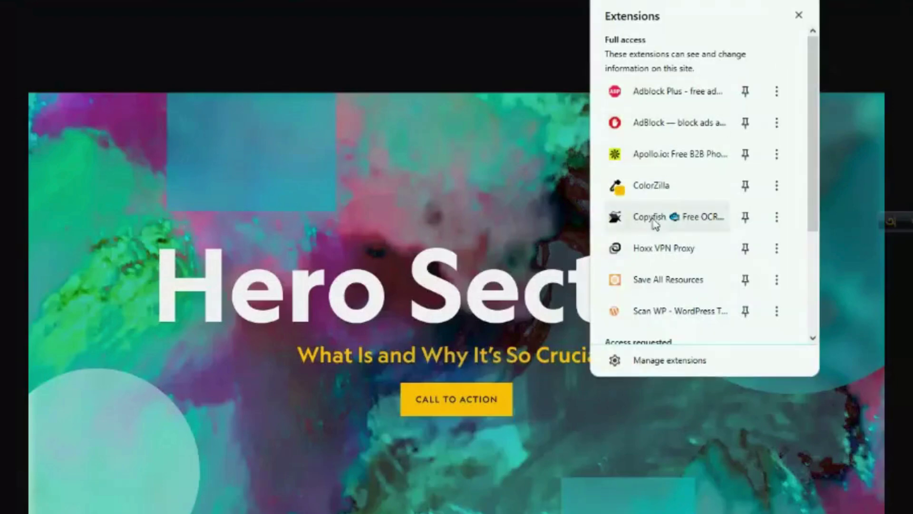
pyautogui.click(649, 189)
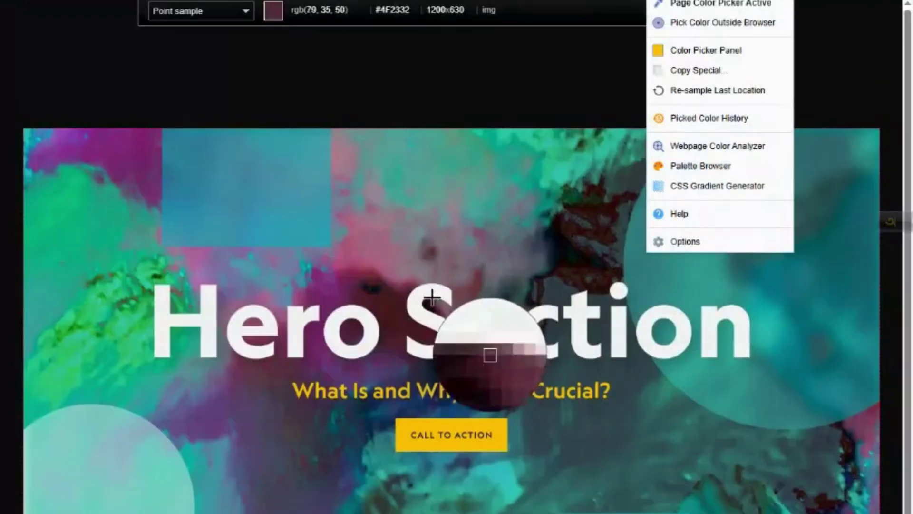
pyautogui.click(419, 300)
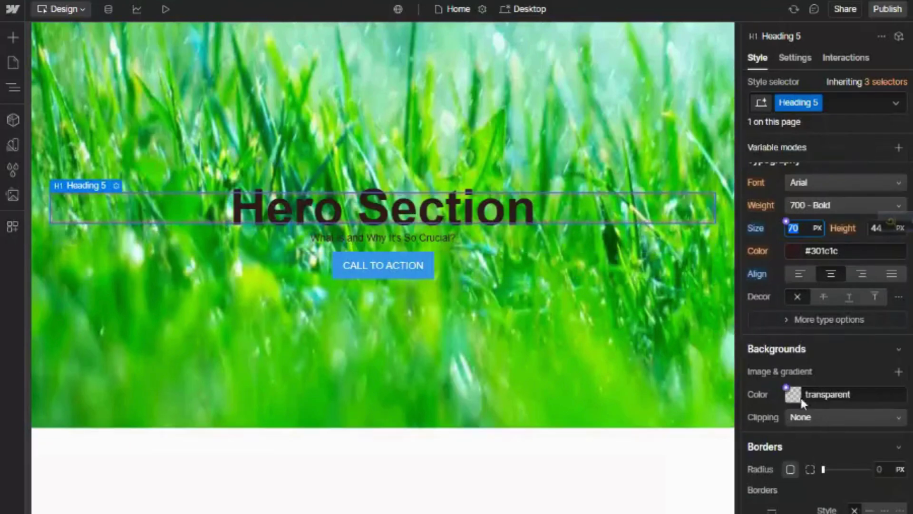
# Return to Webflow and paste the sampled color #f6f6f6 as the heading's text color.
pyautogui.scroll(5, 779, 376)
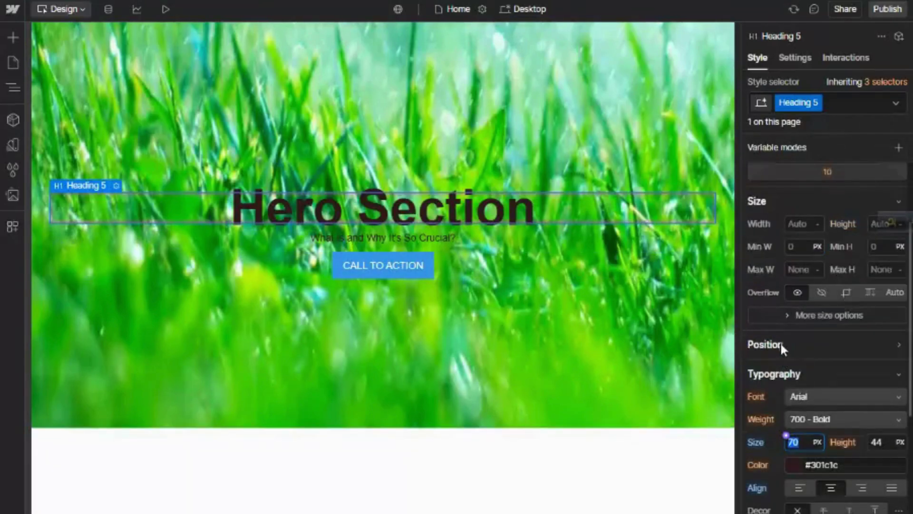
pyautogui.scroll(-2, 790, 376)
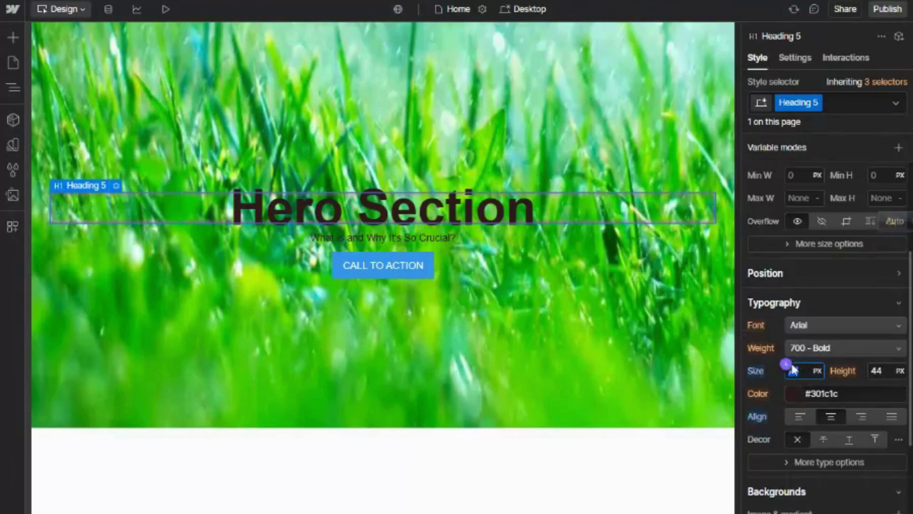
pyautogui.click(793, 394)
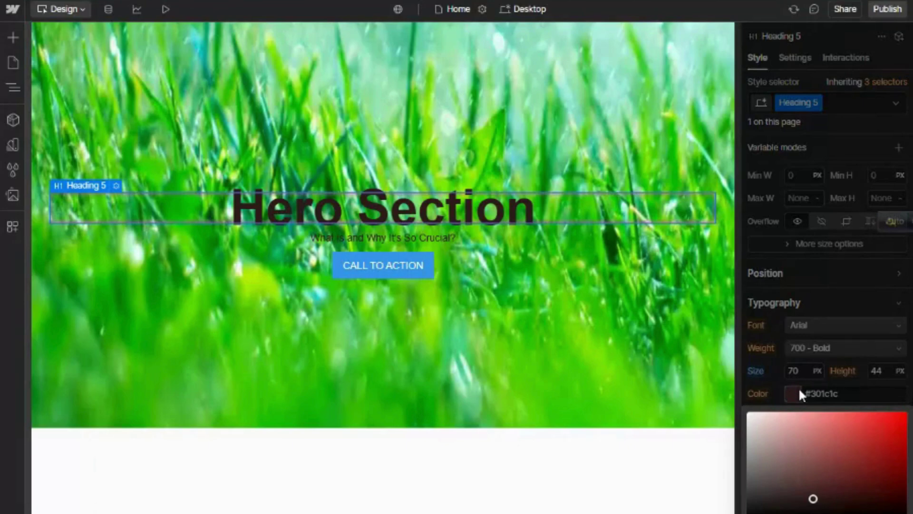
pyautogui.hotkey('ctrl', 'v')
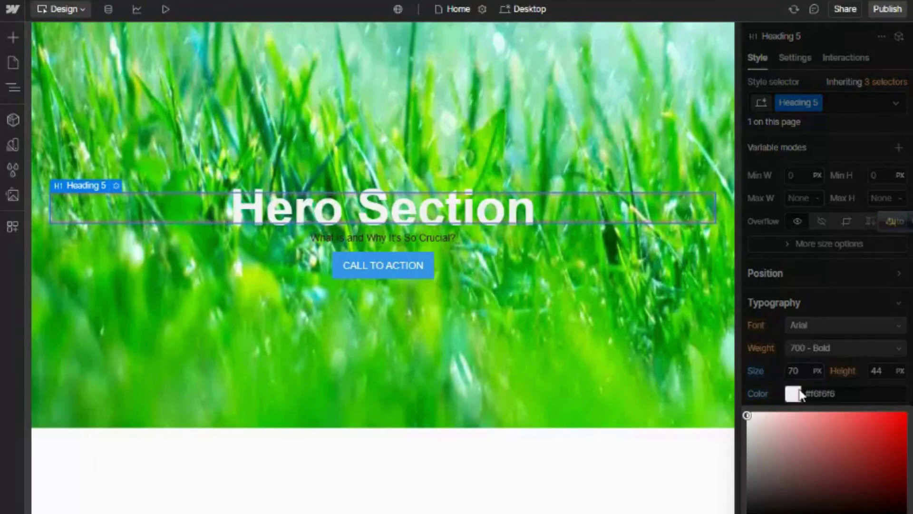
pyautogui.click(761, 366)
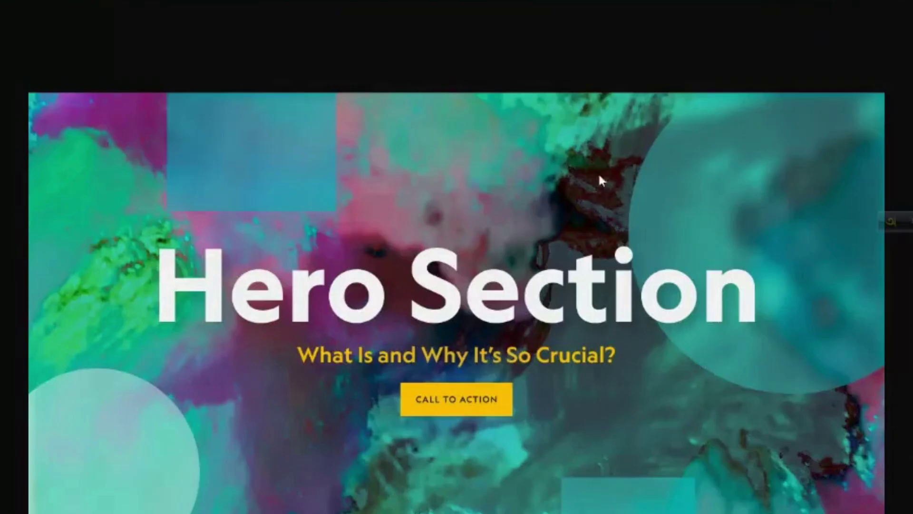
# Sample the yellow color of the reference image's subtitle with ColorZilla.
pyautogui.click(808, 2)
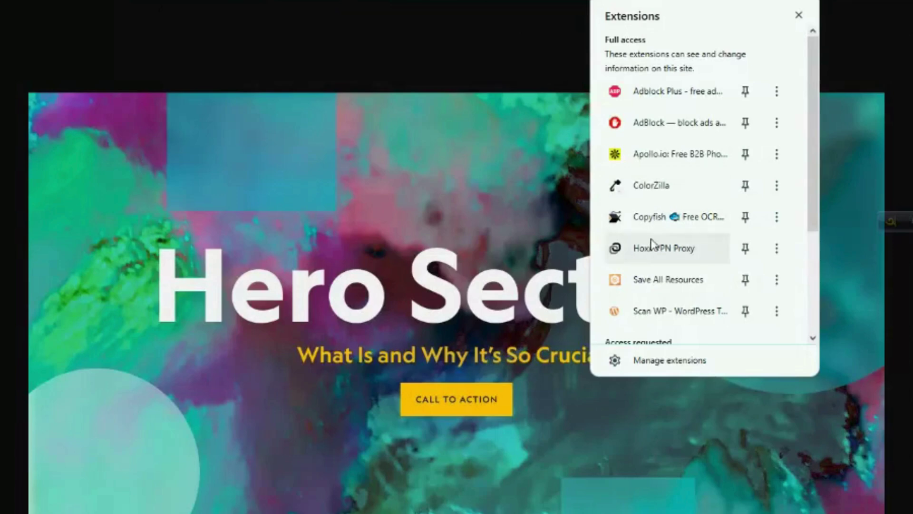
pyautogui.click(656, 186)
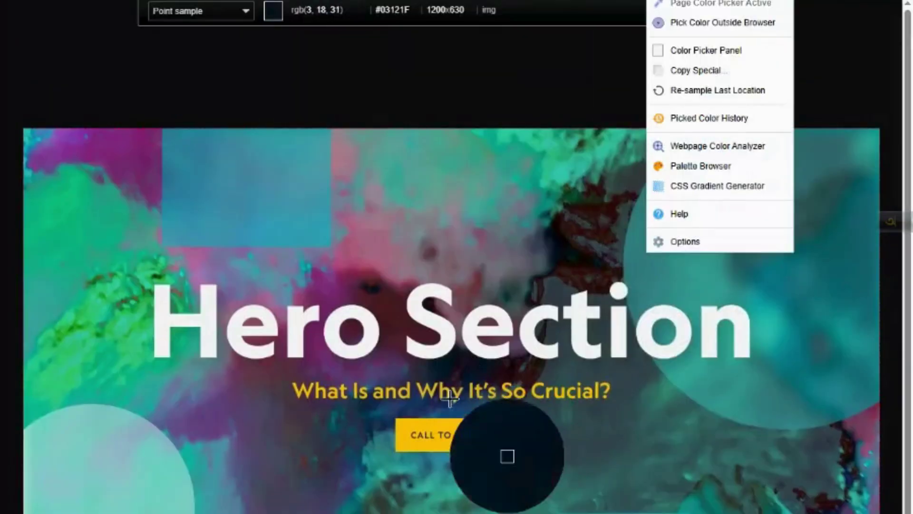
pyautogui.click(442, 391)
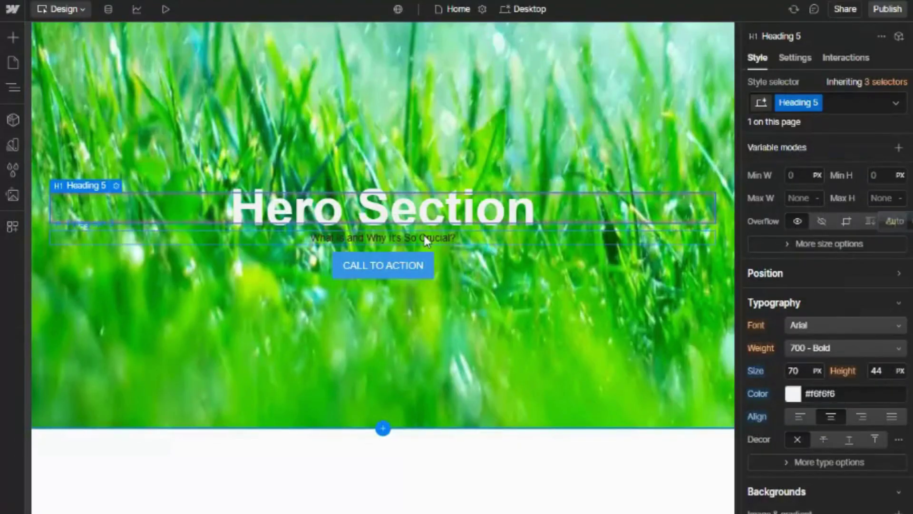
# Select the hero paragraph in Webflow and set its font size to 20 px and its weight to 700 - Bold.
pyautogui.click(424, 236)
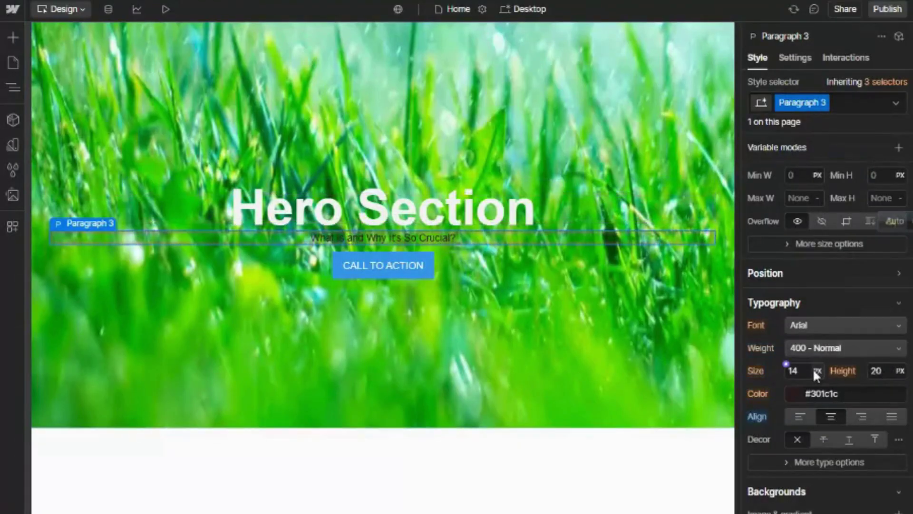
pyautogui.click(799, 370)
pyautogui.press('Return')
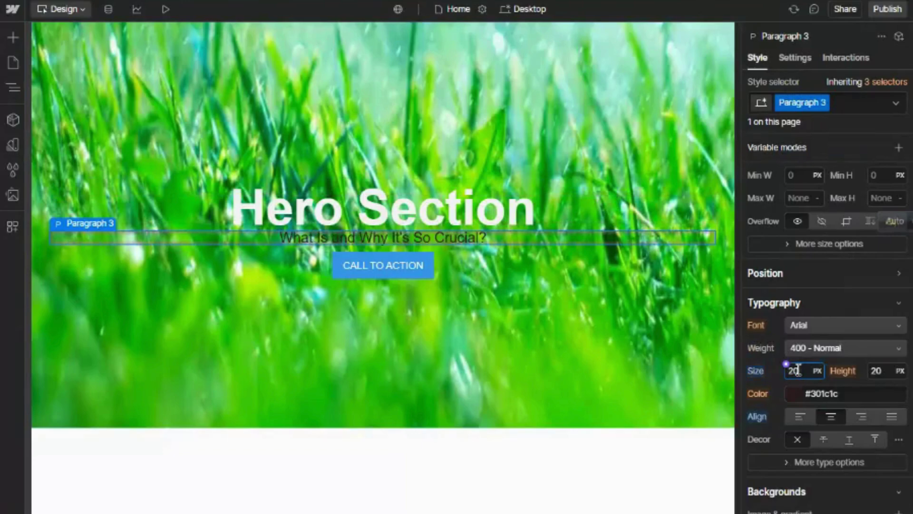
pyautogui.click(815, 348)
pyautogui.click(830, 398)
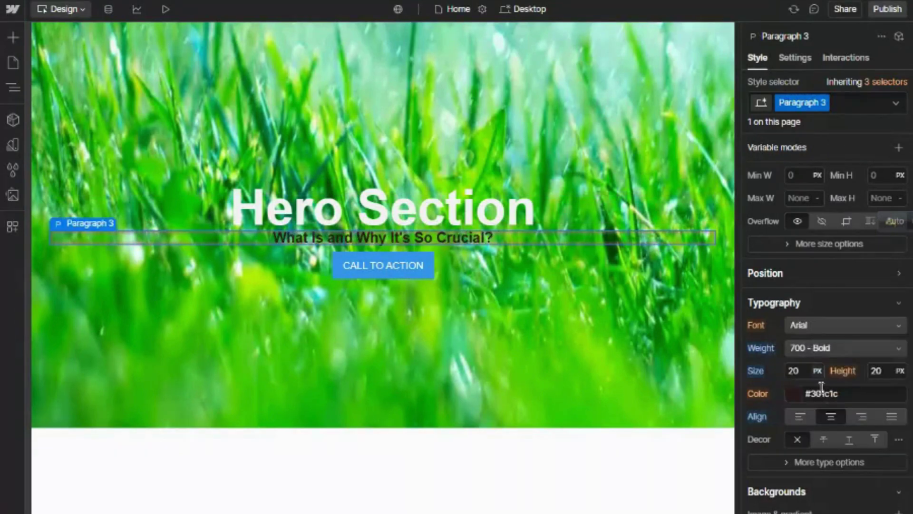
# Paste the sampled yellow #d8b54b as the hero paragraph's text color and darken it to #332909.
pyautogui.click(788, 388)
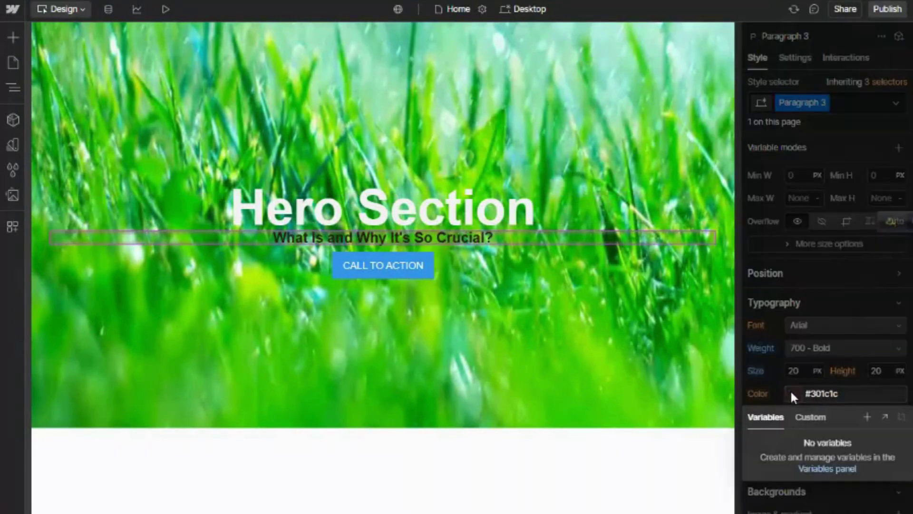
pyautogui.click(801, 376)
pyautogui.click(797, 390)
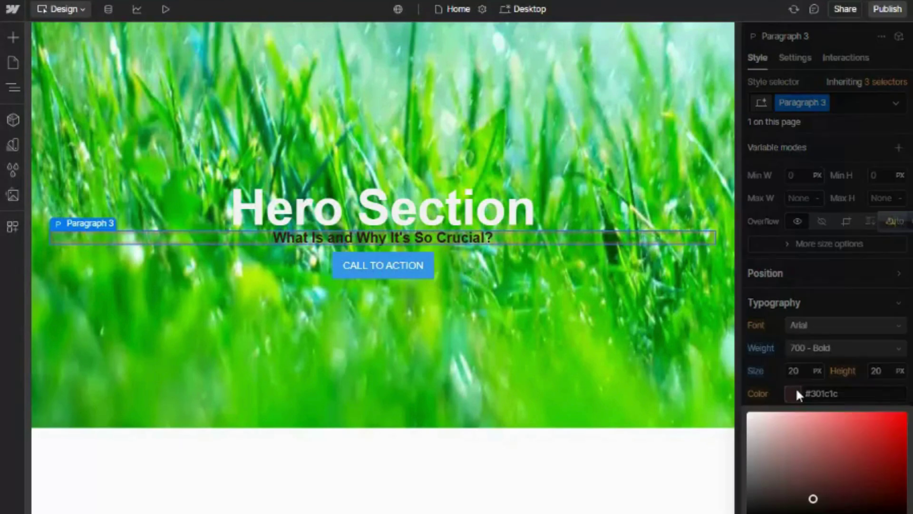
pyautogui.hotkey('ctrl', 'v')
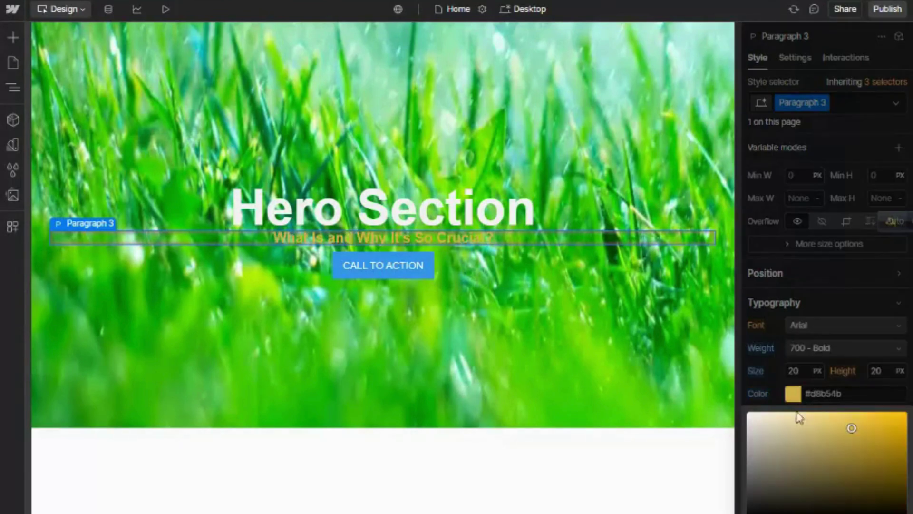
pyautogui.click(852, 433)
pyautogui.moveTo(853, 452)
pyautogui.mouseDown()
pyautogui.moveTo(852, 511)
pyautogui.moveTo(880, 497)
pyautogui.mouseUp()
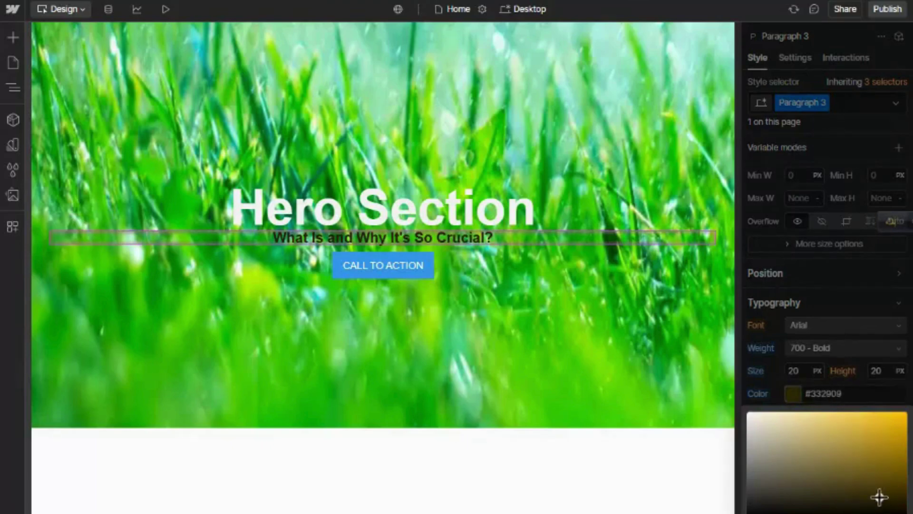
pyautogui.click(677, 461)
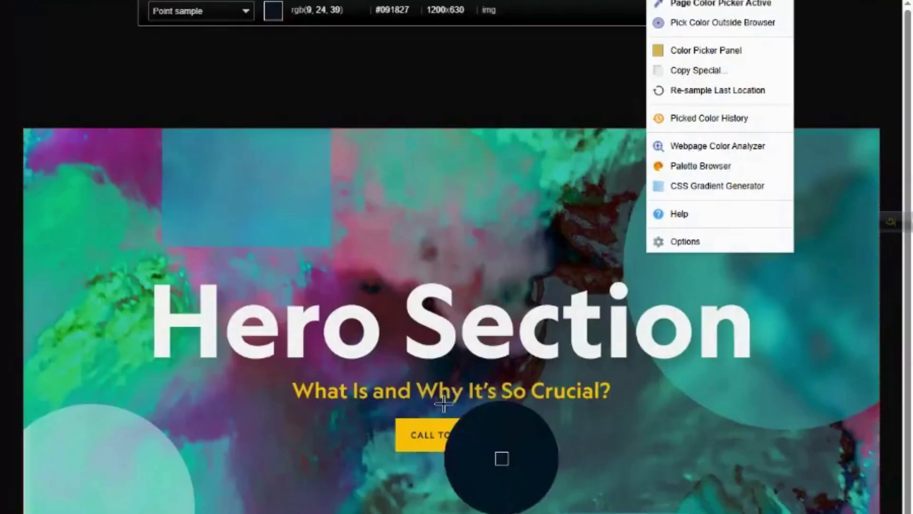
# Sample the yellow of the reference image's call-to-action button and apply it as #fcc101 to the Webflow hero button's background color.
pyautogui.click(405, 429)
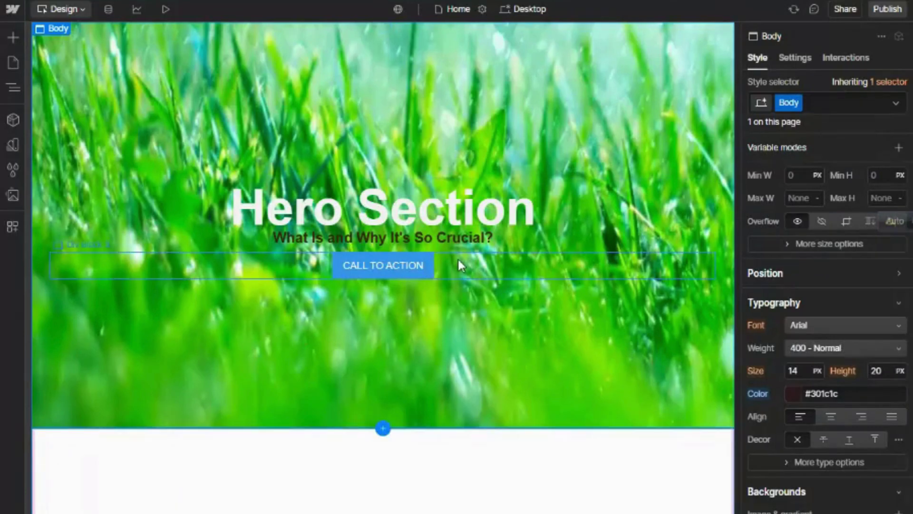
pyautogui.click(61, 109)
pyautogui.click(13, 89)
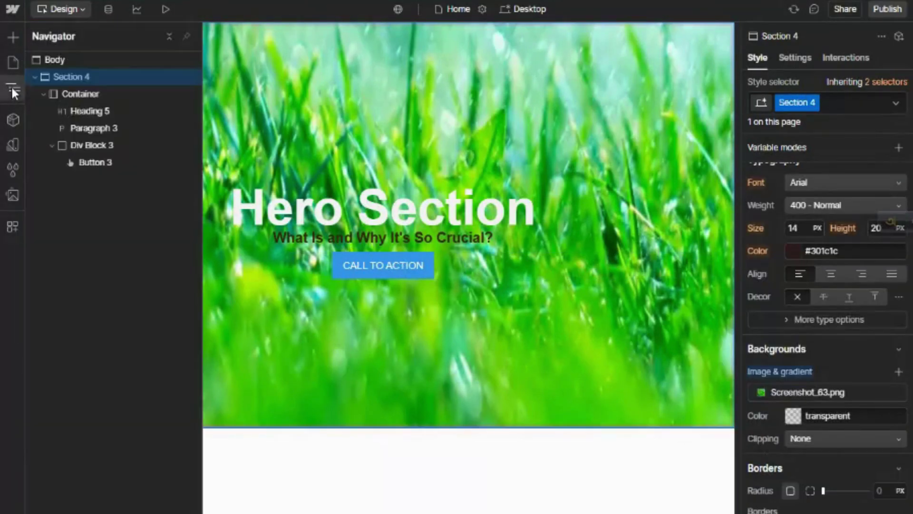
pyautogui.click(96, 162)
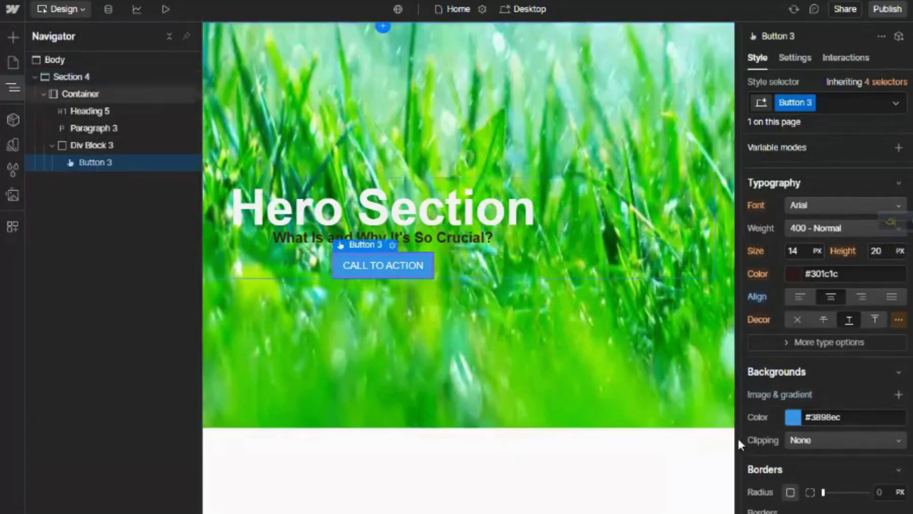
pyautogui.click(793, 418)
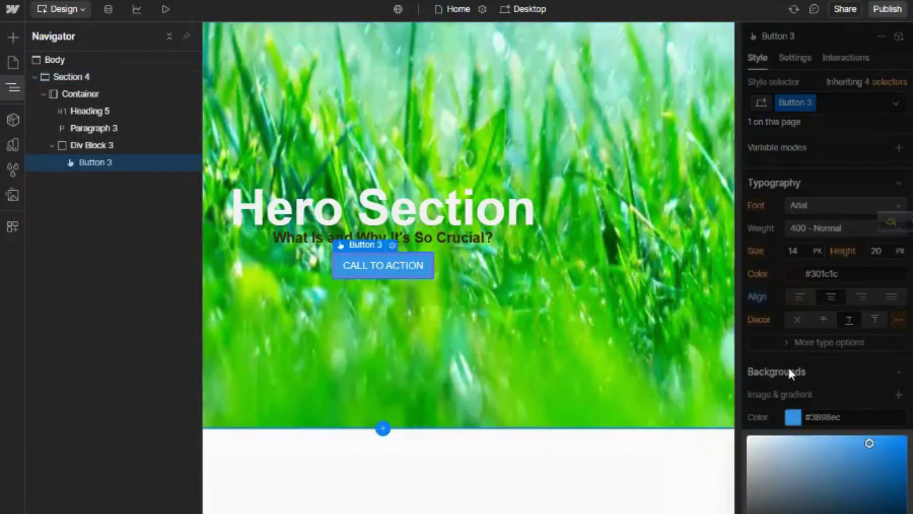
pyautogui.hotkey('ctrl', 'v')
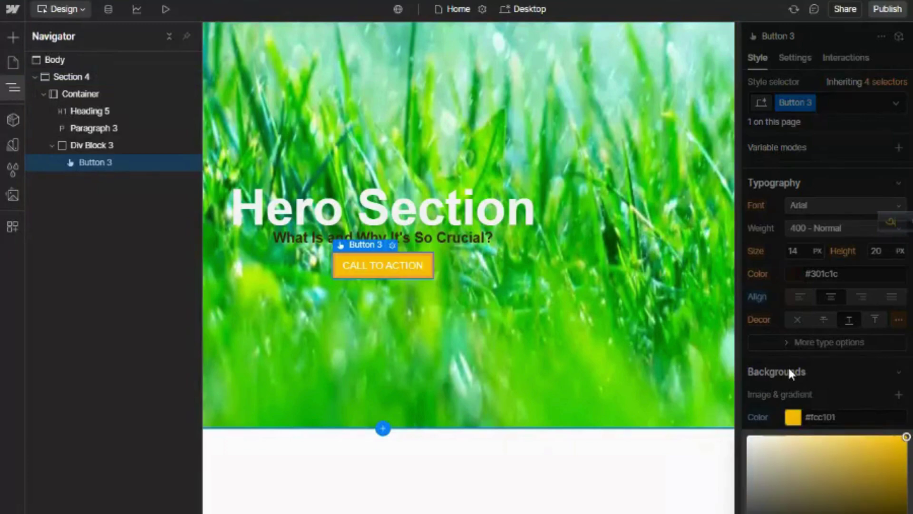
# Select the hero section and darken its text color to the near-black #030202.
pyautogui.click(498, 345)
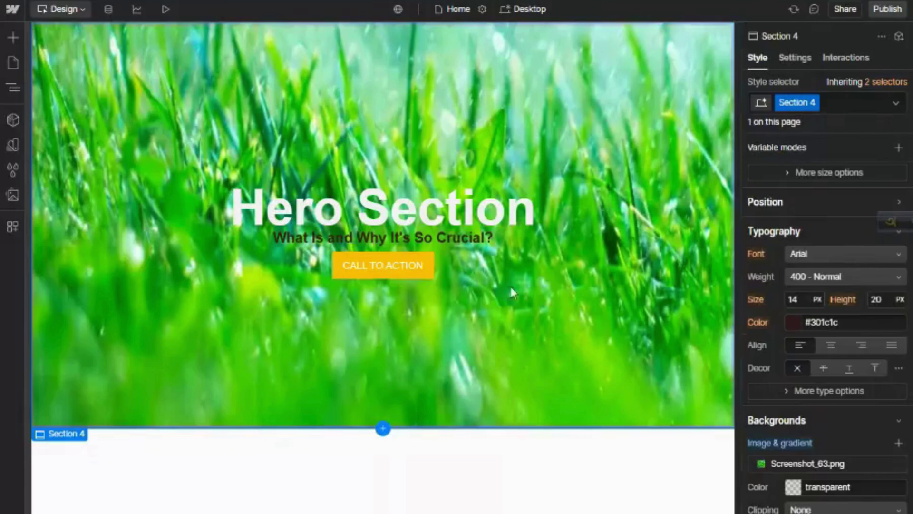
pyautogui.click(790, 319)
pyautogui.click(790, 320)
pyautogui.click(803, 322)
pyautogui.press('BackSpace')
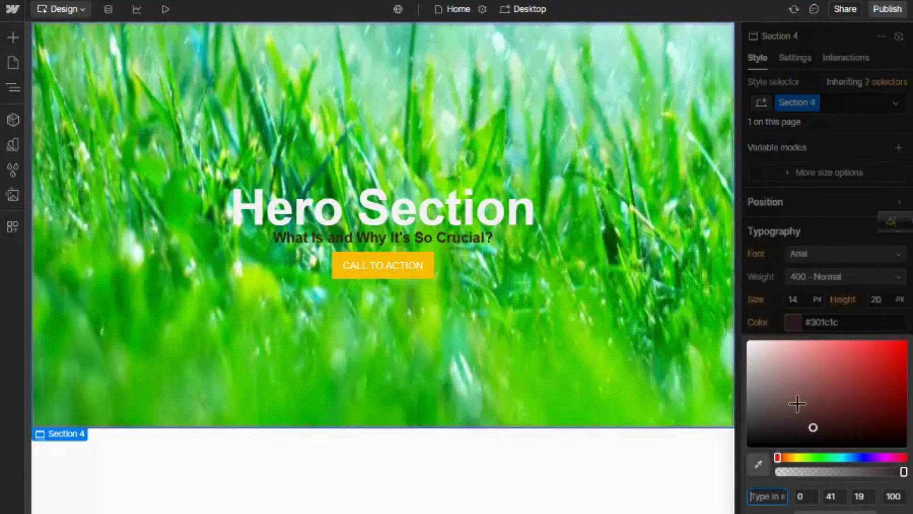
pyautogui.moveTo(809, 422); pyautogui.dragTo(829, 447)
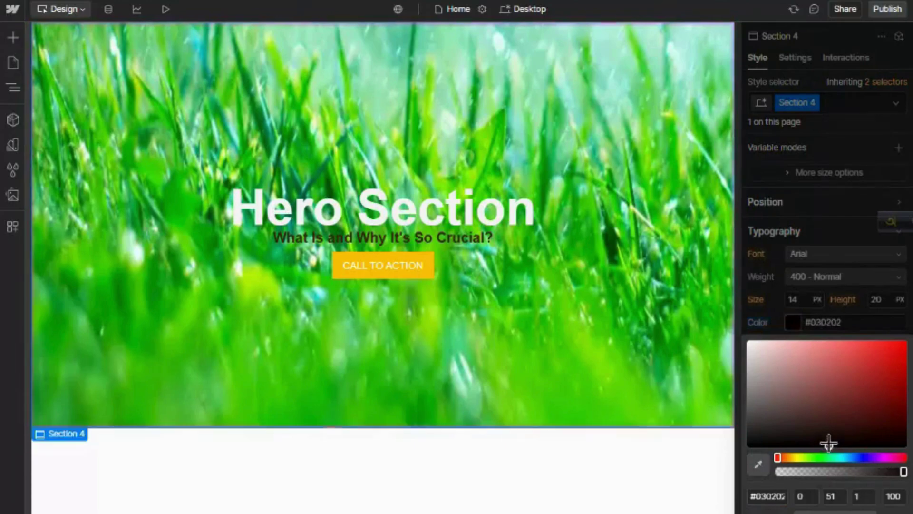
pyautogui.click(769, 301)
# Set the CALL TO ACTION button's text color to the near-black #080303.
pyautogui.click(399, 265)
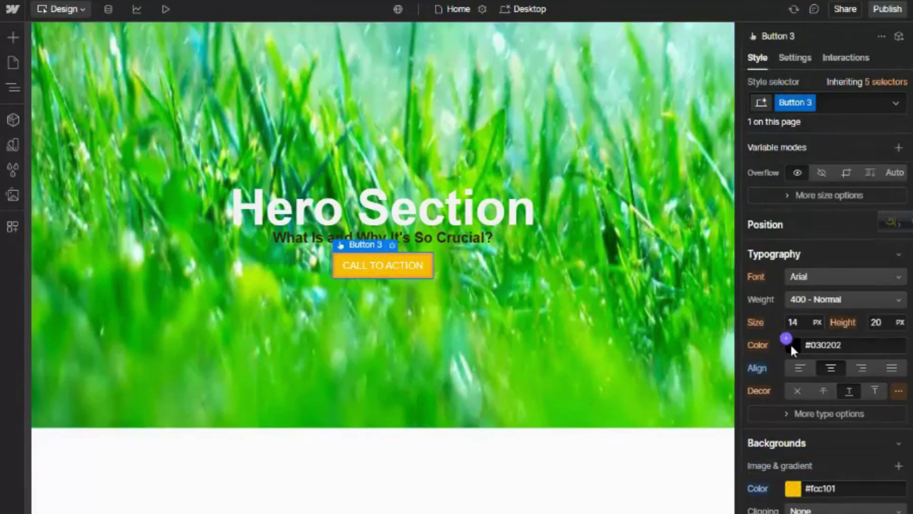
pyautogui.click(791, 346)
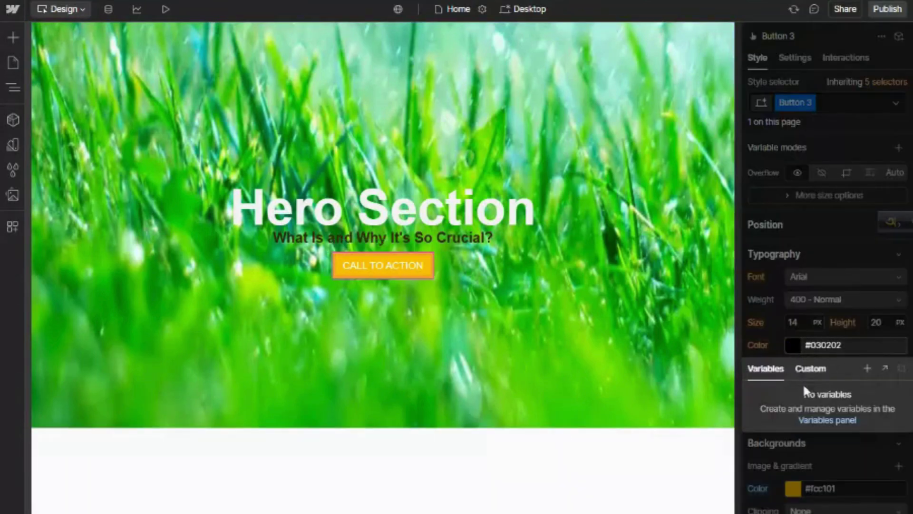
pyautogui.click(793, 339)
pyautogui.click(794, 345)
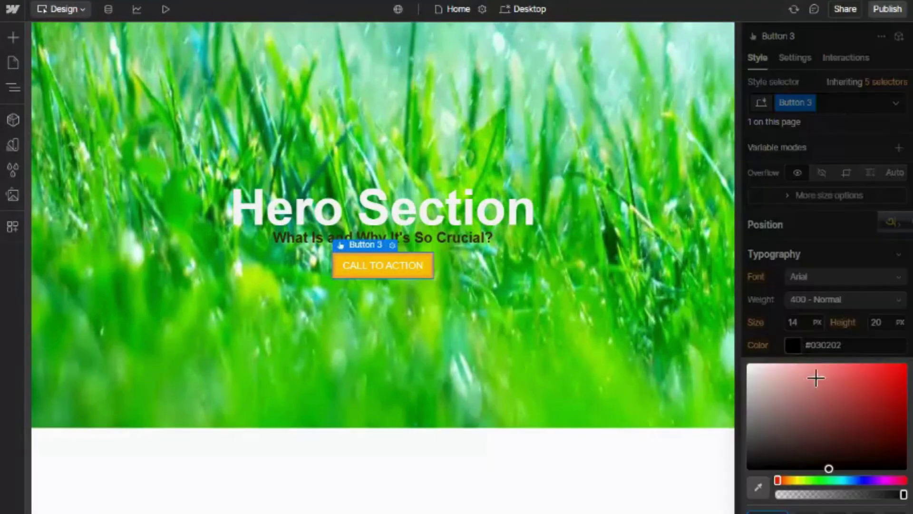
pyautogui.moveTo(831, 451); pyautogui.dragTo(851, 466)
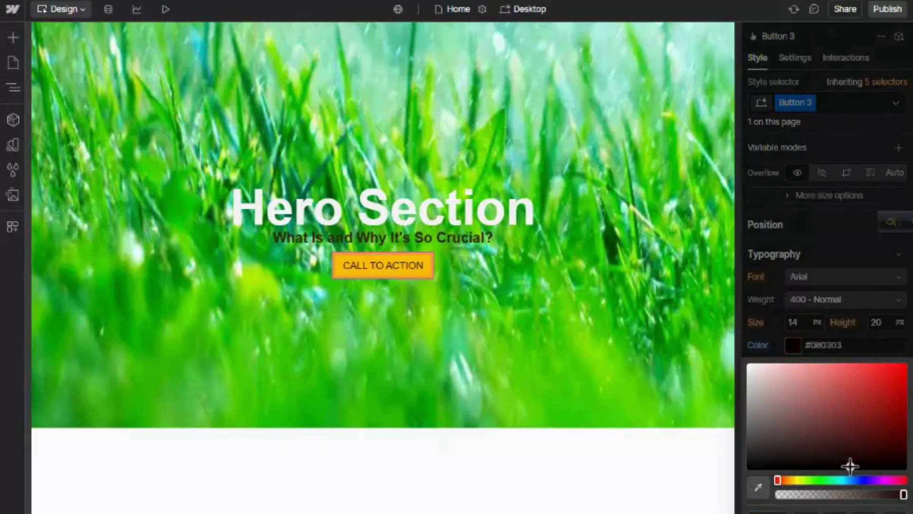
pyautogui.click(581, 469)
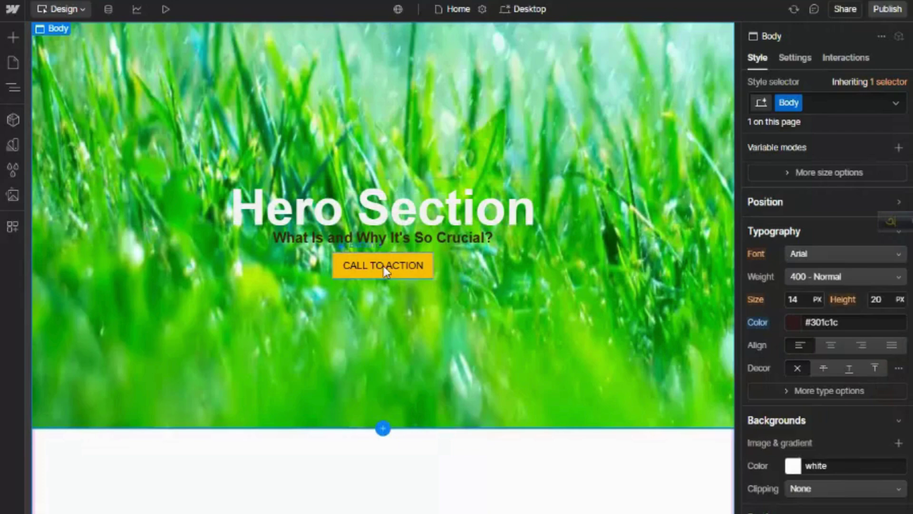
# Change the CALL TO ACTION button's font weight to 700 - Bold.
pyautogui.click(366, 266)
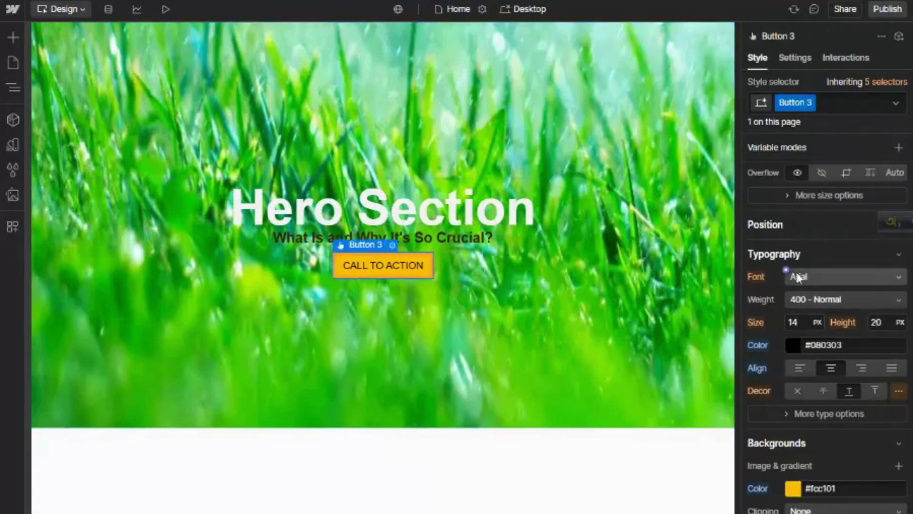
pyautogui.click(805, 299)
pyautogui.click(800, 350)
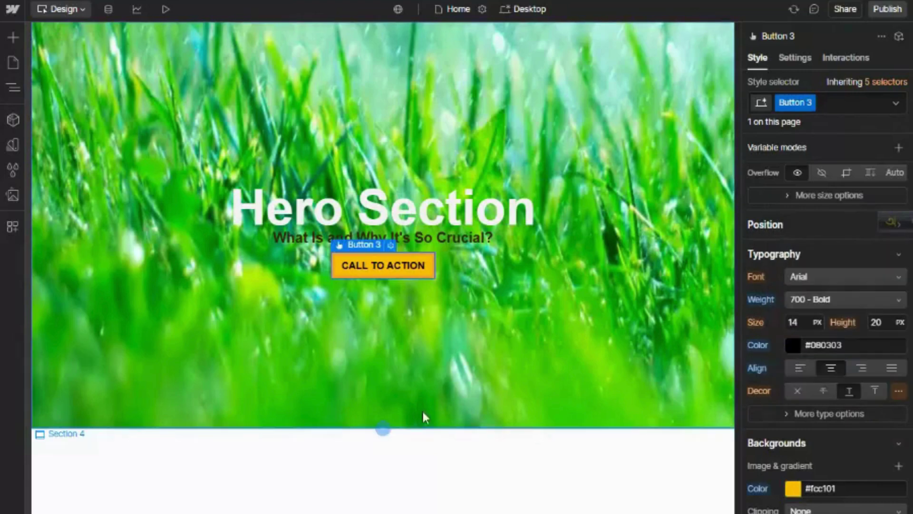
pyautogui.click(377, 490)
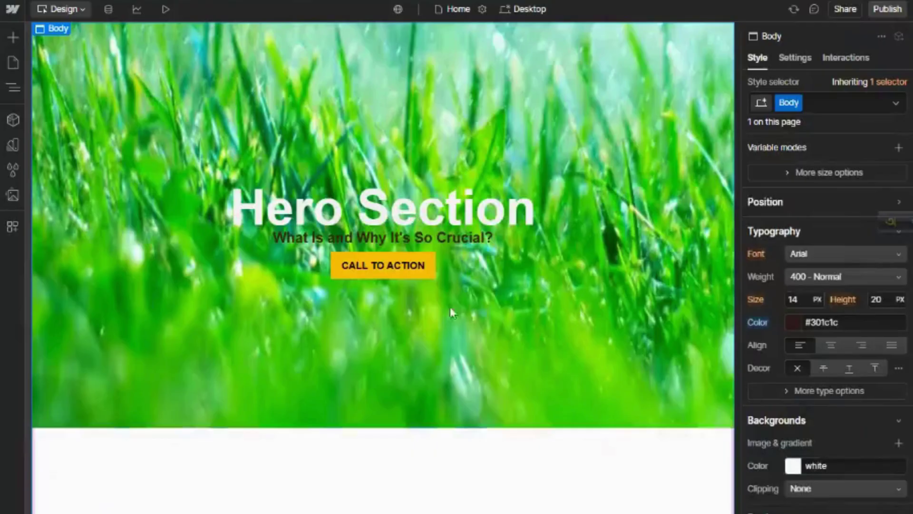
# Increase the heading's font size to 100 px and the paragraph's font size to 30 px.
pyautogui.click(424, 214)
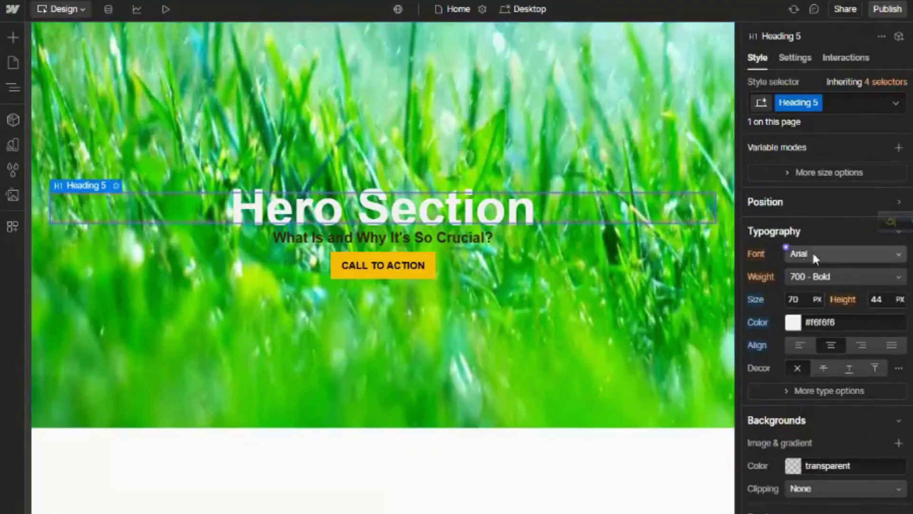
pyautogui.click(797, 301)
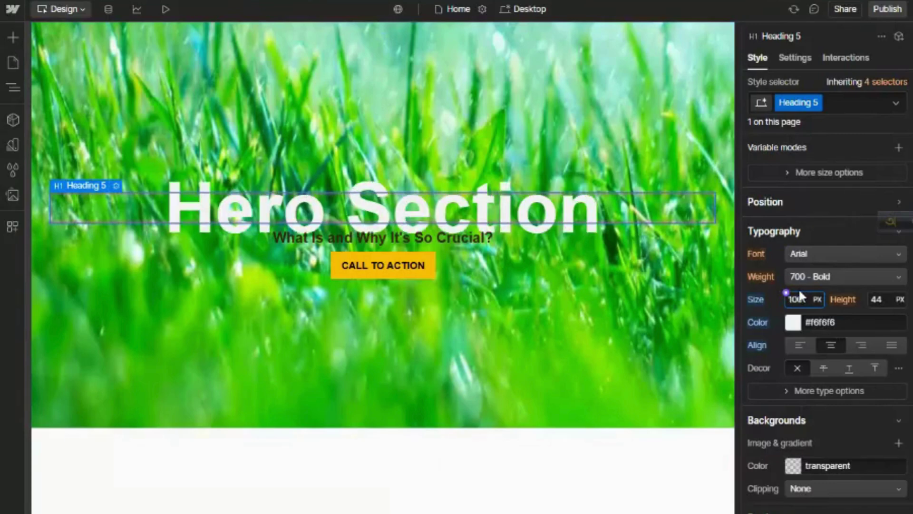
pyautogui.click(448, 242)
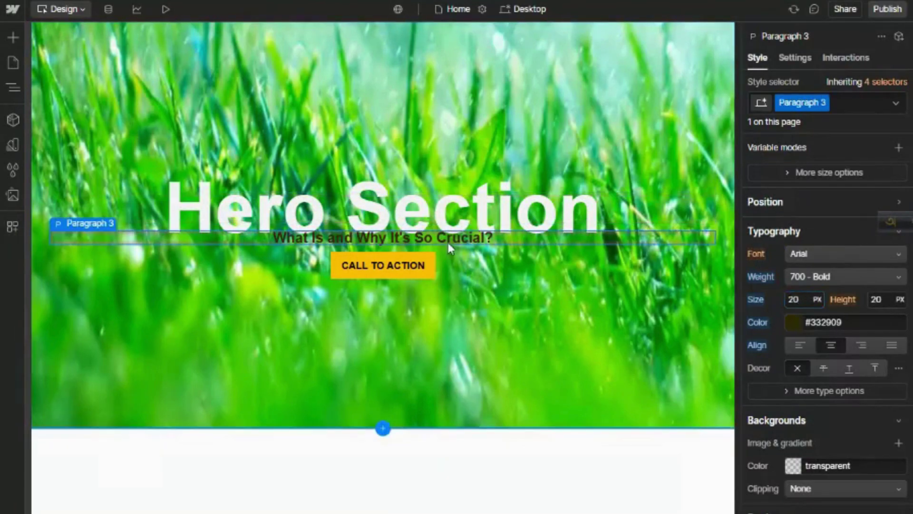
pyautogui.write('30')
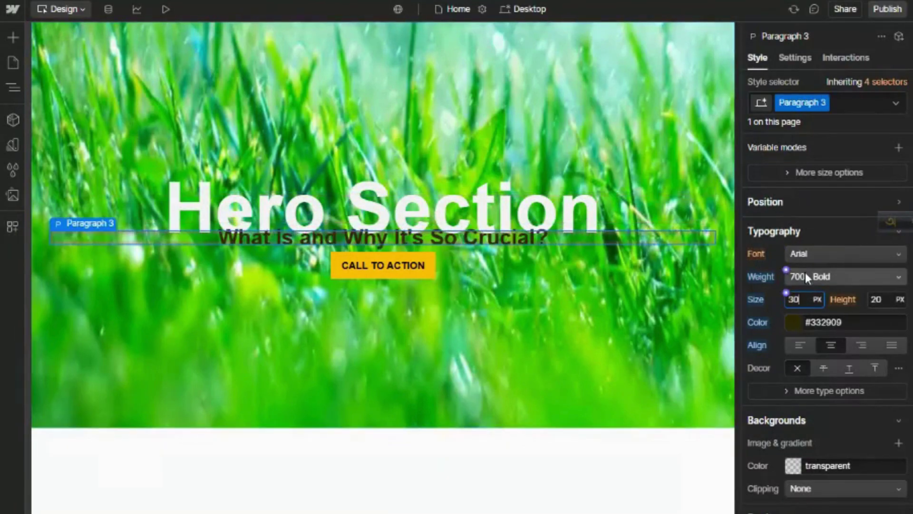
# Try top margins of 20, 40, 10 and -200 px on the hero paragraph and reset the margin to 0.
pyautogui.scroll(2, 818, 278)
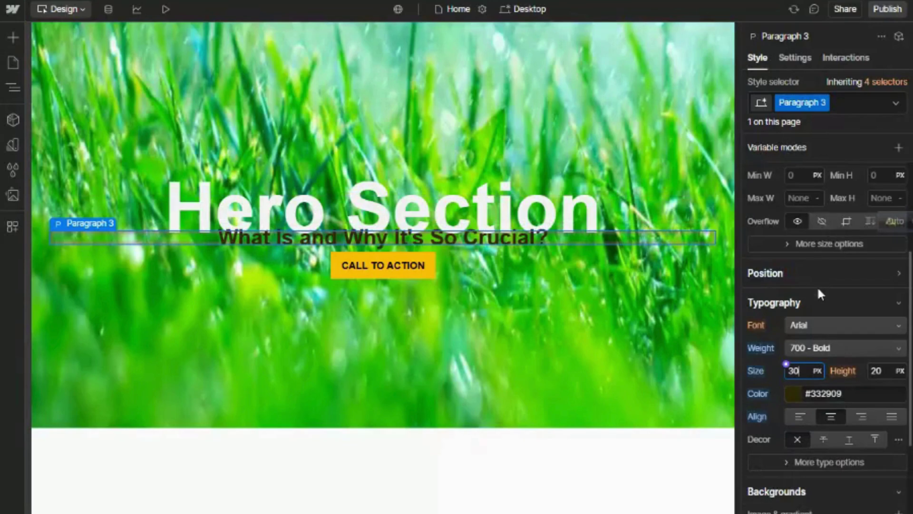
pyautogui.scroll(4, 818, 286)
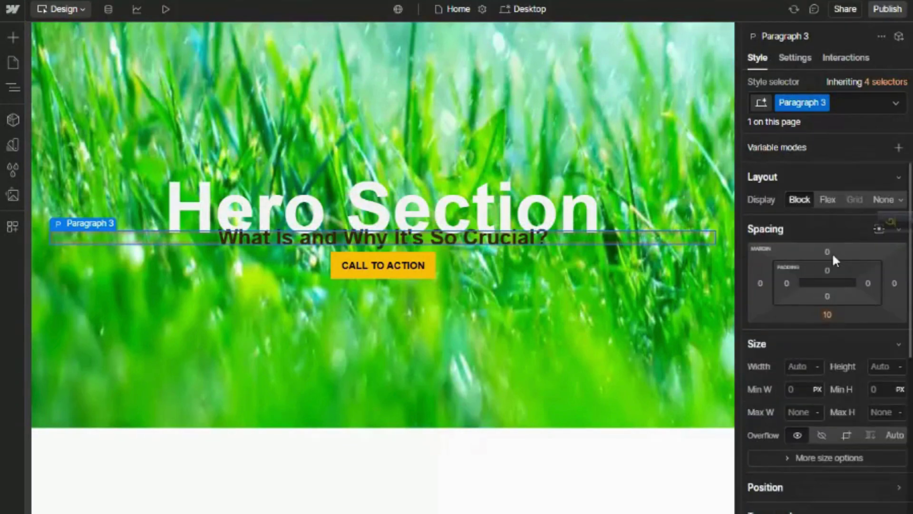
pyautogui.click(830, 252)
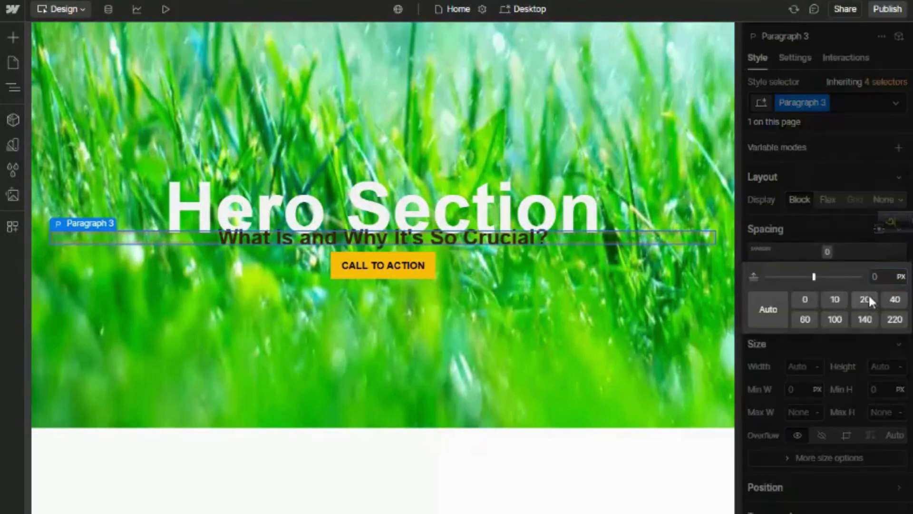
pyautogui.click(867, 300)
pyautogui.click(896, 301)
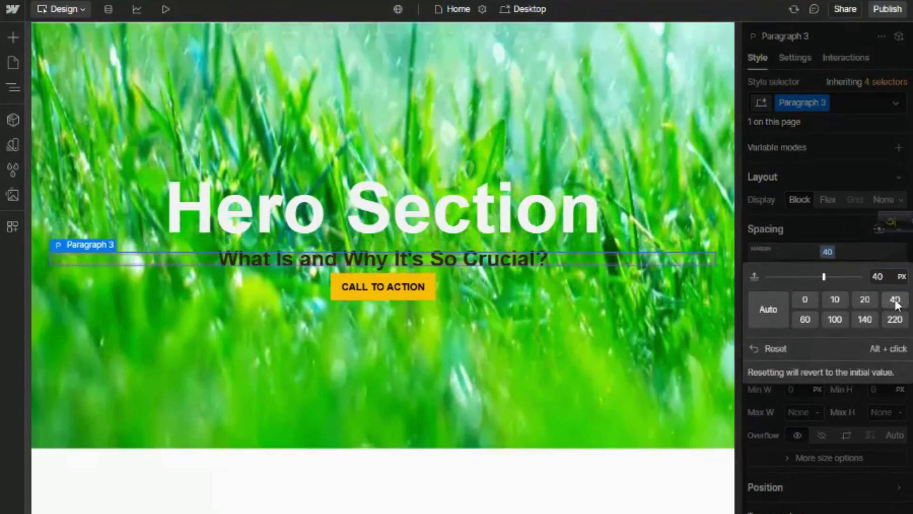
pyautogui.click(843, 299)
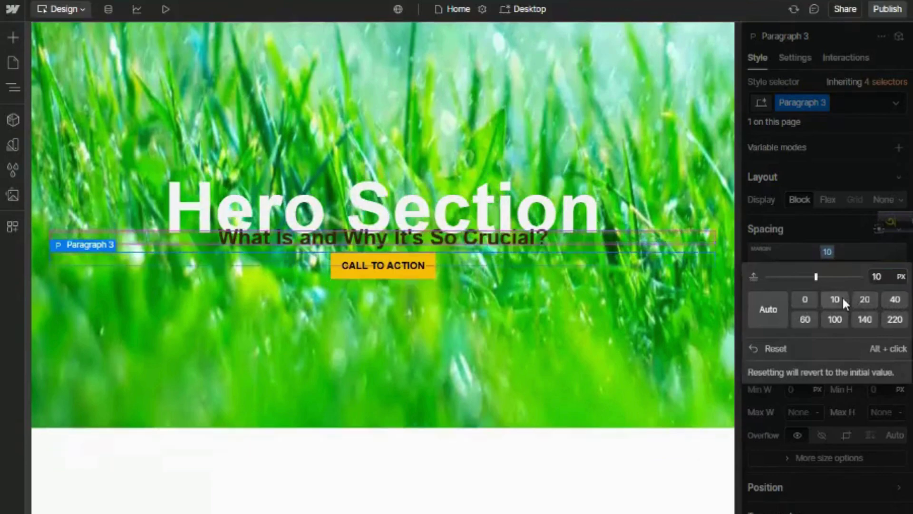
pyautogui.moveTo(814, 276); pyautogui.dragTo(763, 276)
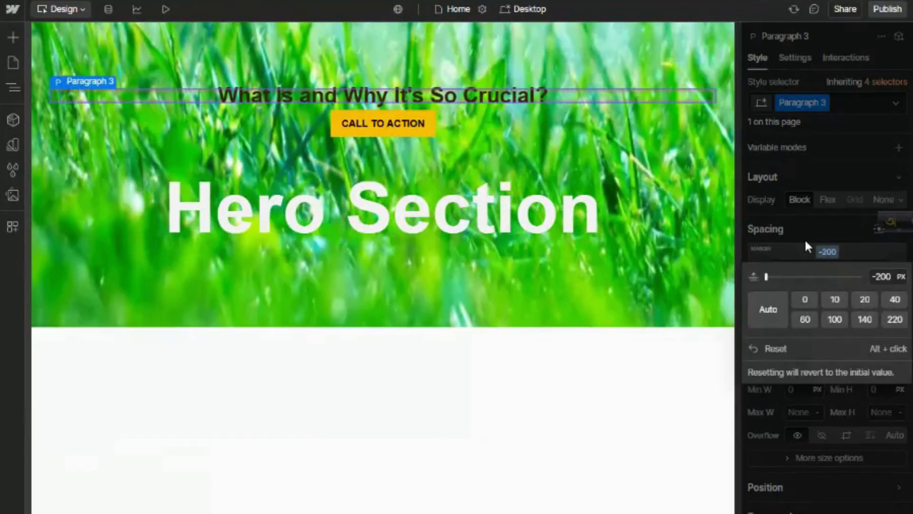
pyautogui.click(805, 245)
pyautogui.click(828, 252)
pyautogui.click(805, 300)
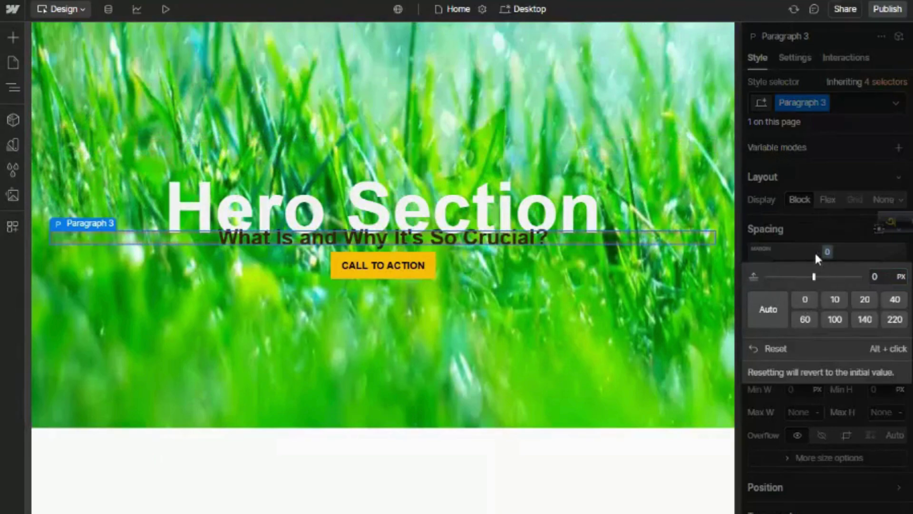
pyautogui.click(828, 251)
# Set the hero paragraph's top padding to 20 px.
pyautogui.click(828, 270)
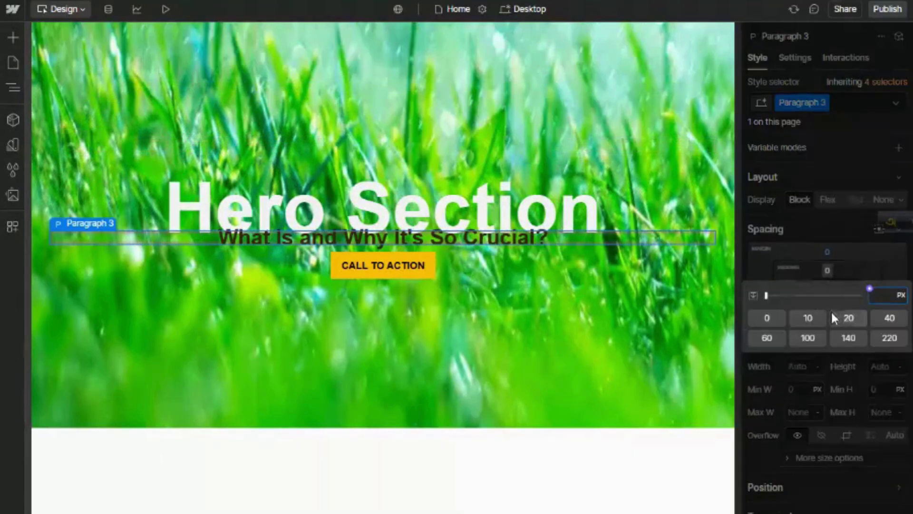
pyautogui.click(848, 316)
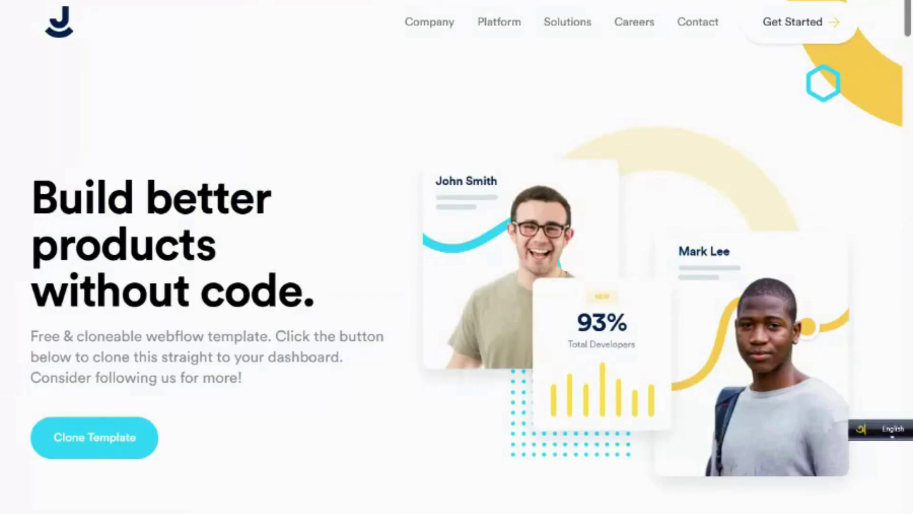
pyautogui.scroll(-2, 400, 239)
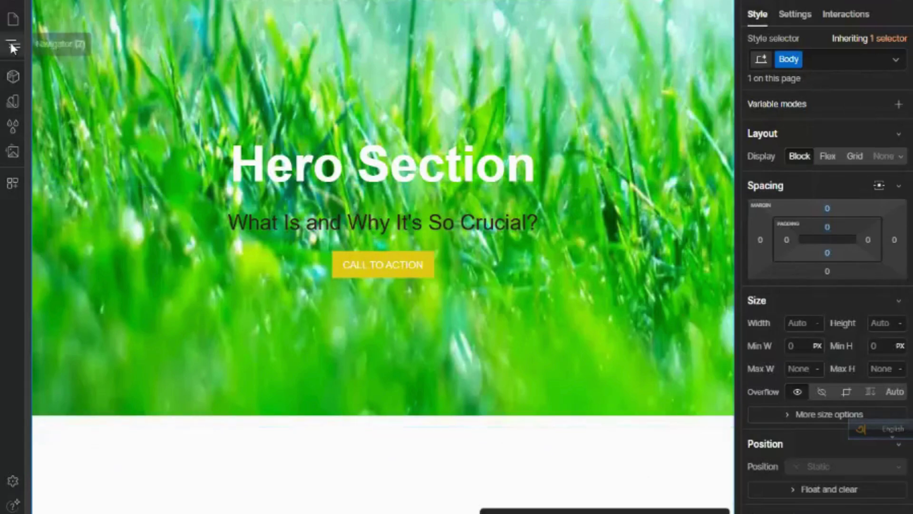
# Add a new Section below the grass hero section and place a Container inside it.
pyautogui.press('a')
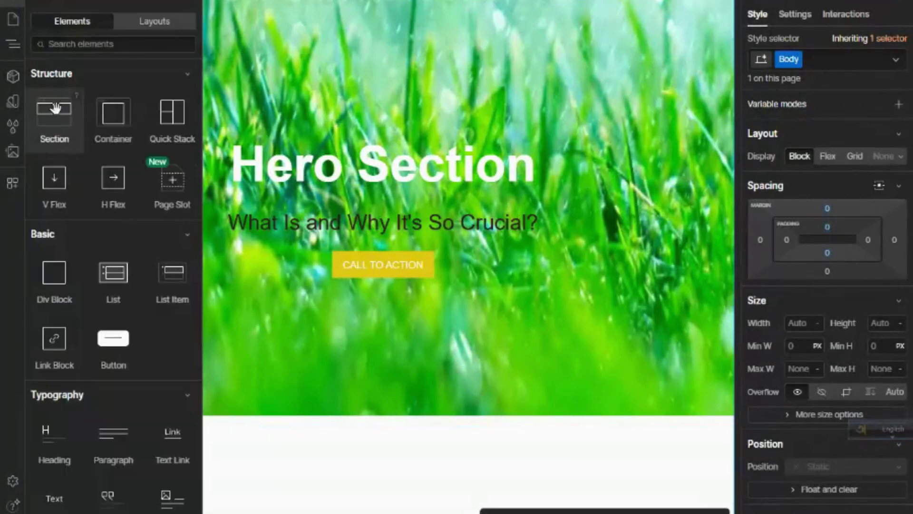
pyautogui.moveTo(55, 108); pyautogui.dragTo(340, 438)
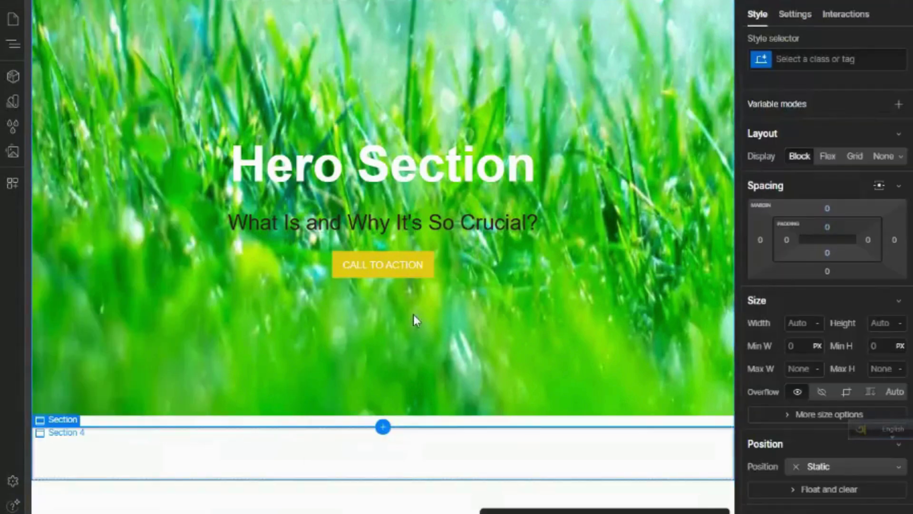
pyautogui.click(16, 2)
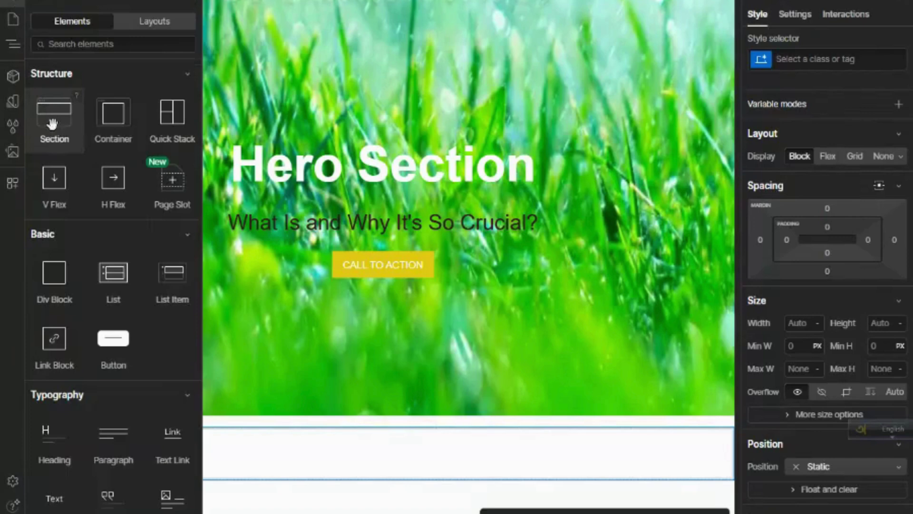
pyautogui.moveTo(114, 122); pyautogui.dragTo(349, 441)
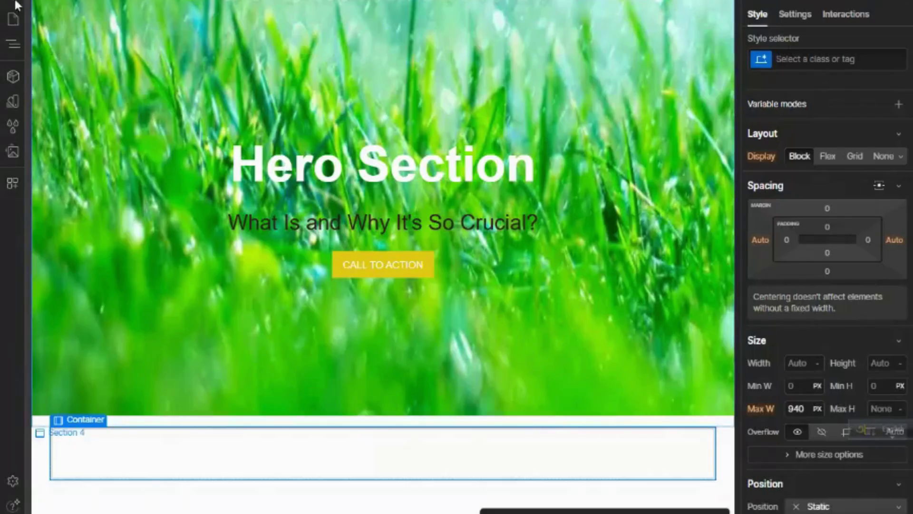
# Insert a Quick Stack into the new container and set its grid to 2 columns and 1 row.
pyautogui.click(16, 5)
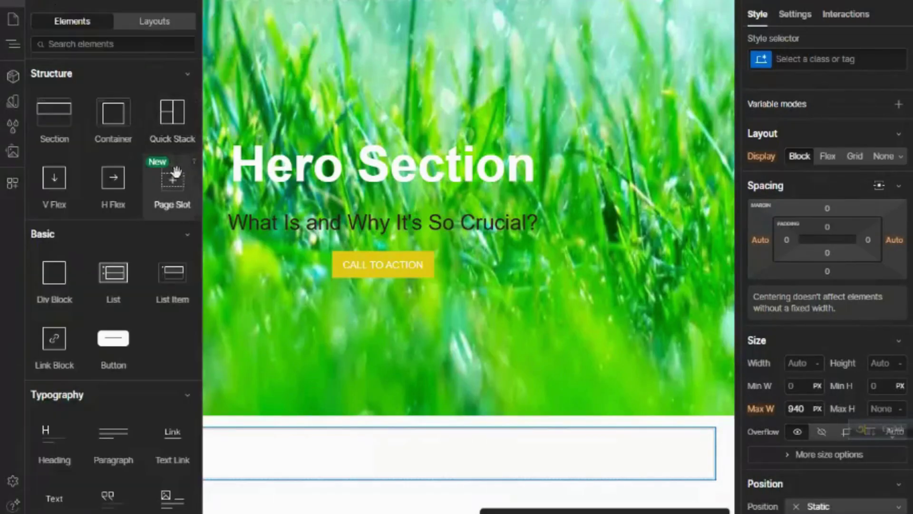
pyautogui.moveTo(176, 121); pyautogui.dragTo(315, 444)
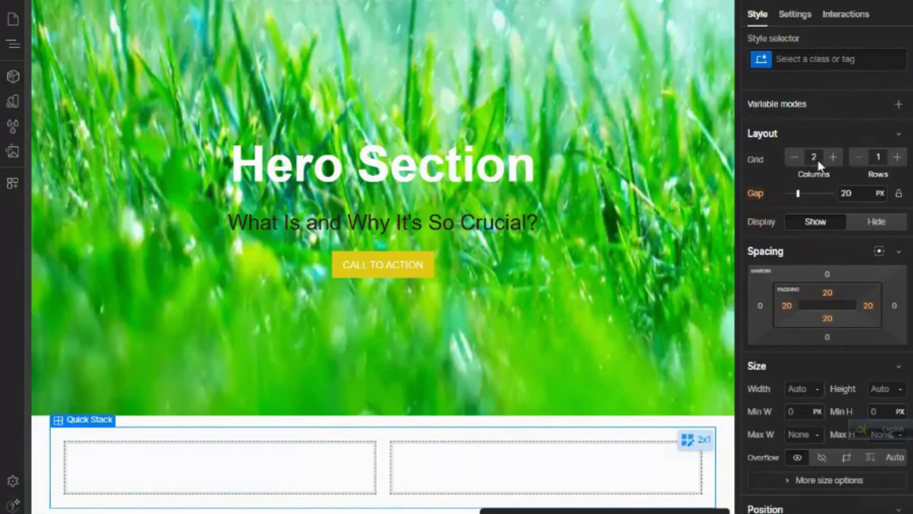
pyautogui.click(834, 156)
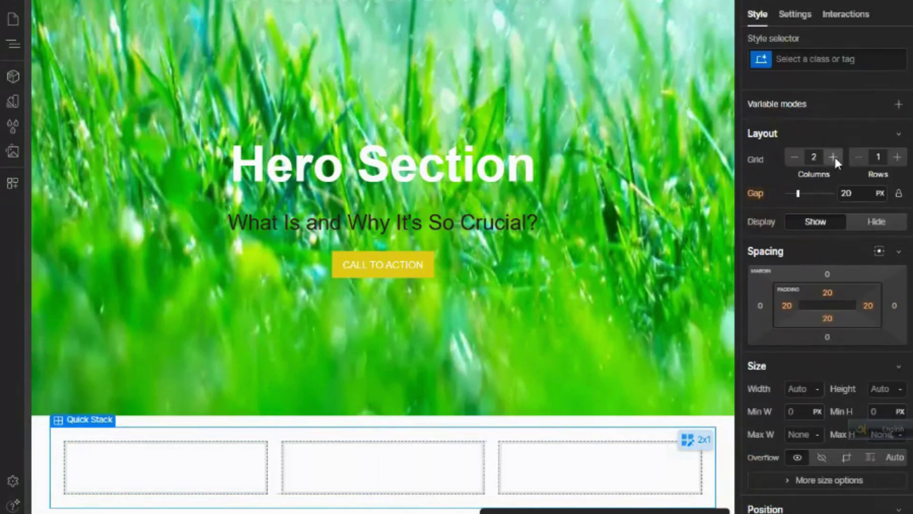
pyautogui.click(795, 157)
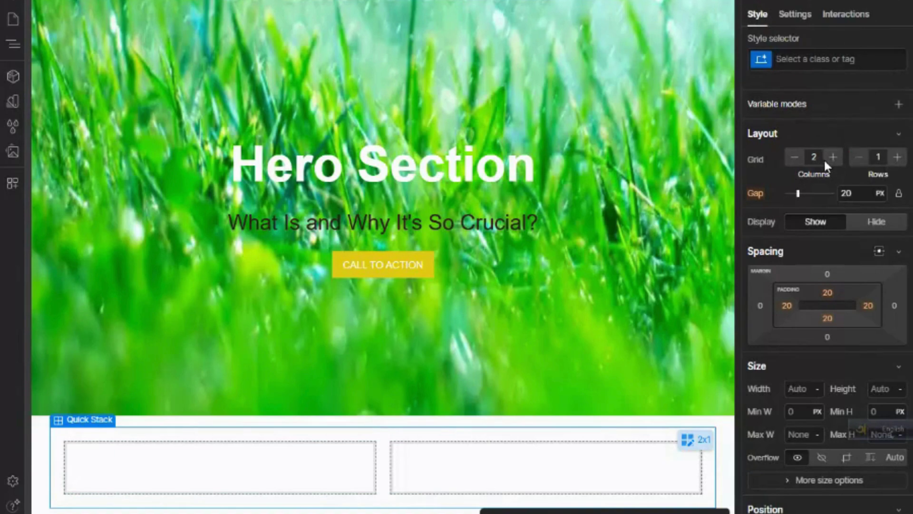
pyautogui.click(895, 158)
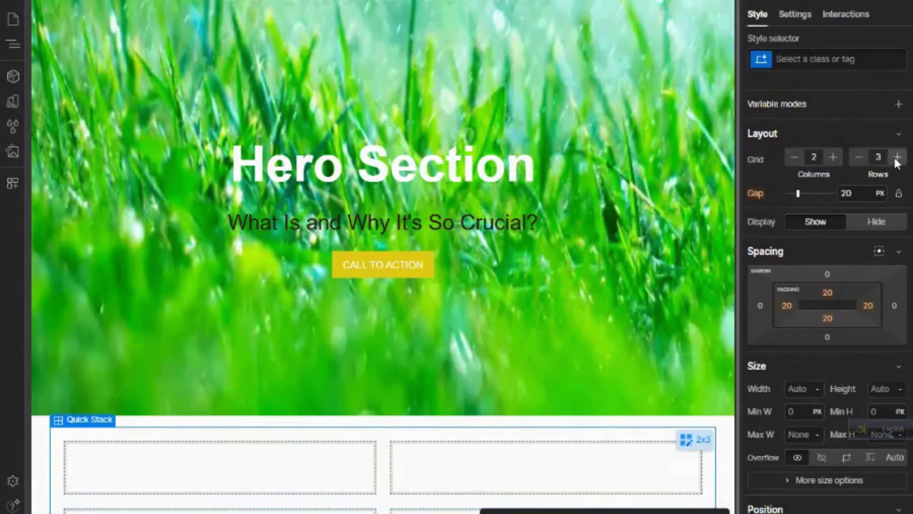
pyautogui.click(858, 157)
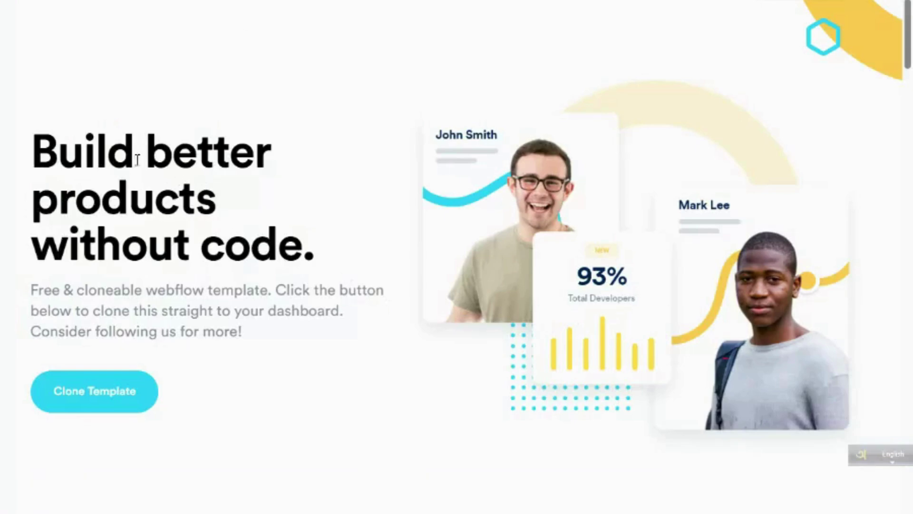
# Check the heading on the reference page and add a Heading element to the Quick Stack's first cell.
pyautogui.moveTo(34, 134); pyautogui.dragTo(268, 262)
pyautogui.click(183, 61)
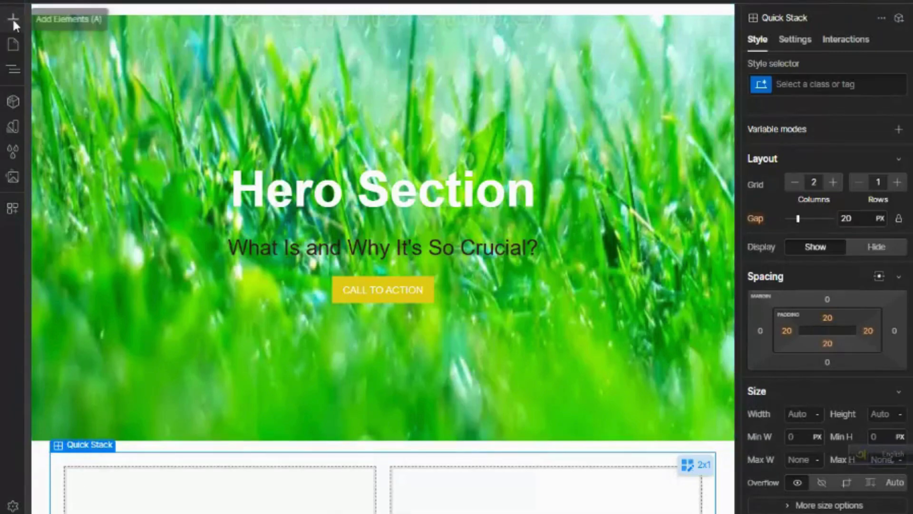
pyautogui.click(12, 18)
pyautogui.scroll(-1, 72, 261)
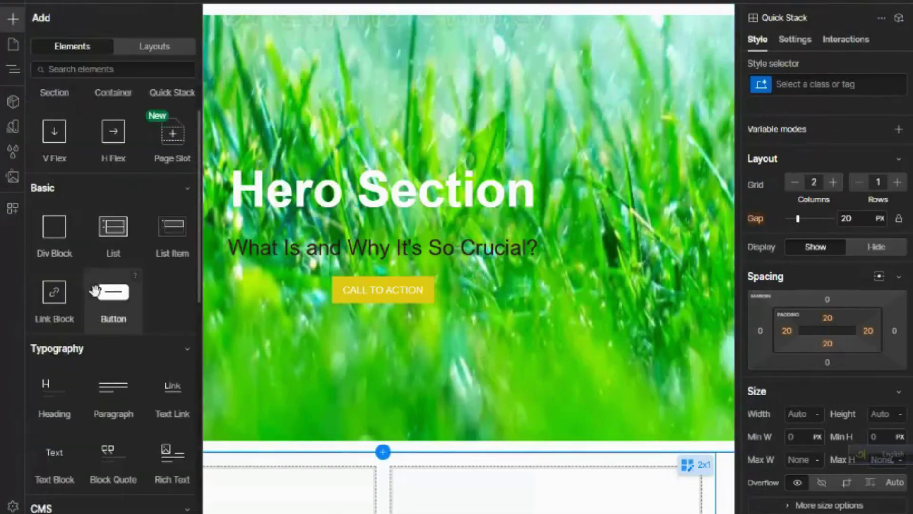
pyautogui.scroll(-2, 86, 333)
pyautogui.moveTo(44, 327); pyautogui.dragTo(230, 487)
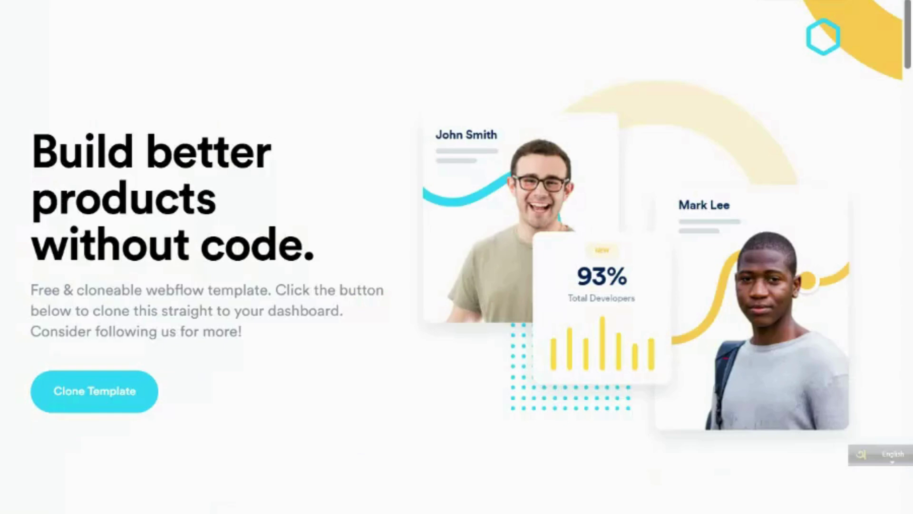
# Check the reference page's description text and add a Paragraph element below the heading in the first cell.
pyautogui.tripleClick(184, 334)
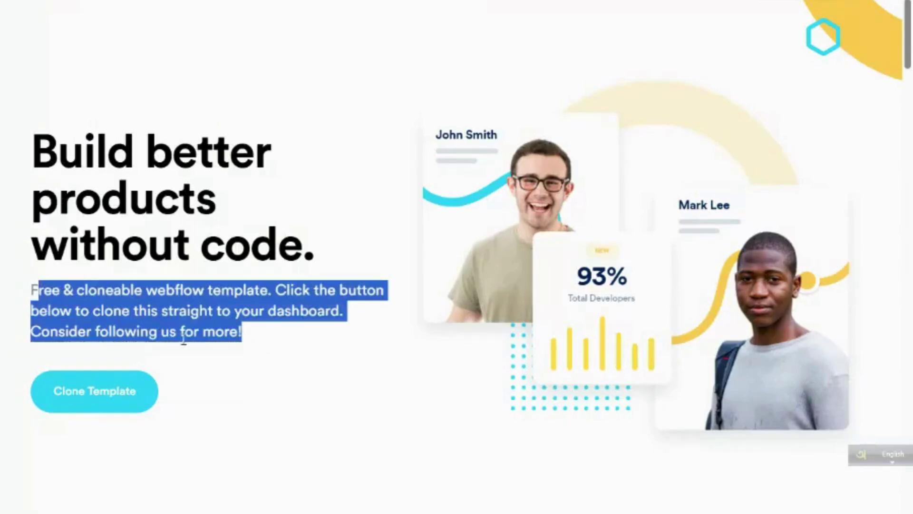
pyautogui.click(202, 336)
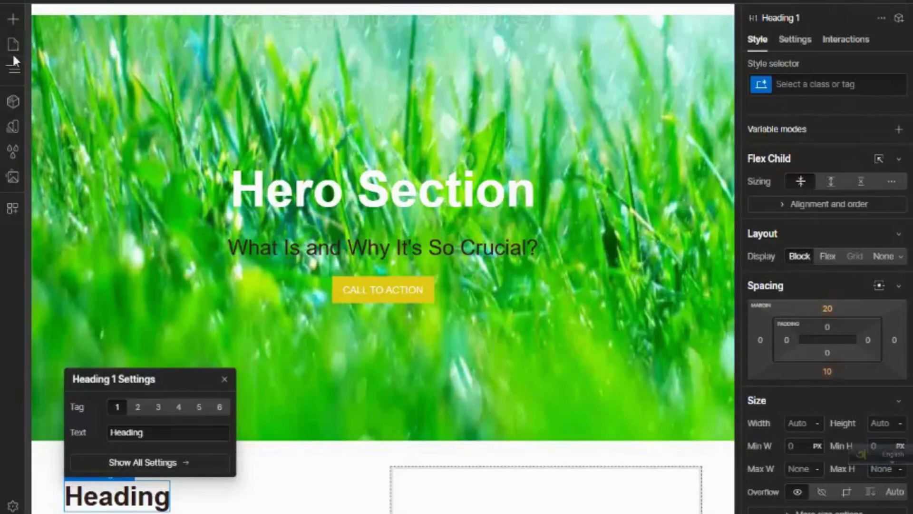
pyautogui.click(11, 20)
pyautogui.scroll(-3, 67, 314)
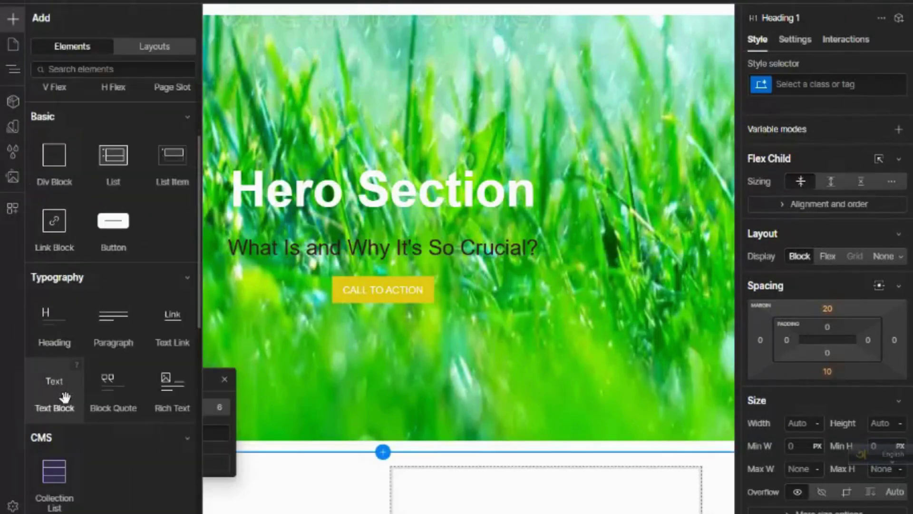
pyautogui.moveTo(106, 321); pyautogui.dragTo(162, 500)
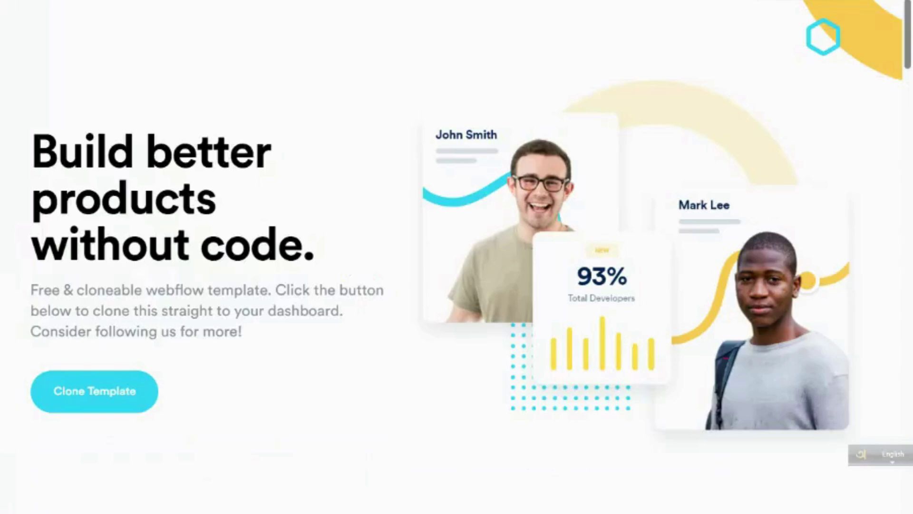
# Add a Button element below the paragraph in the Quick Stack's first cell.
pyautogui.scroll(-2, 220, 359)
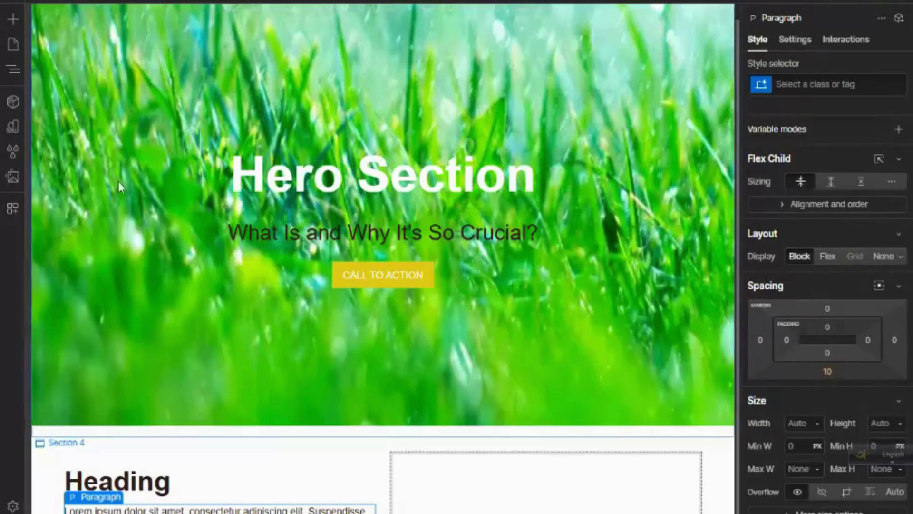
pyautogui.click(14, 17)
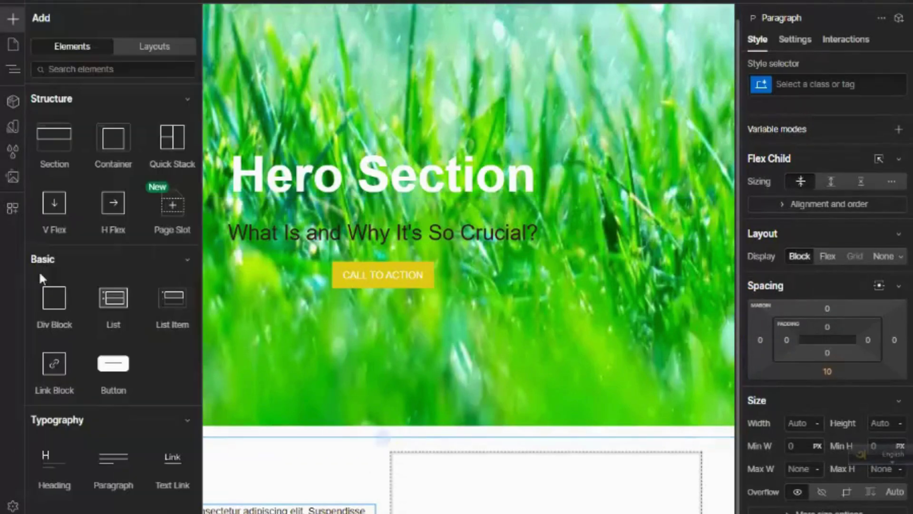
pyautogui.scroll(-5, 53, 309)
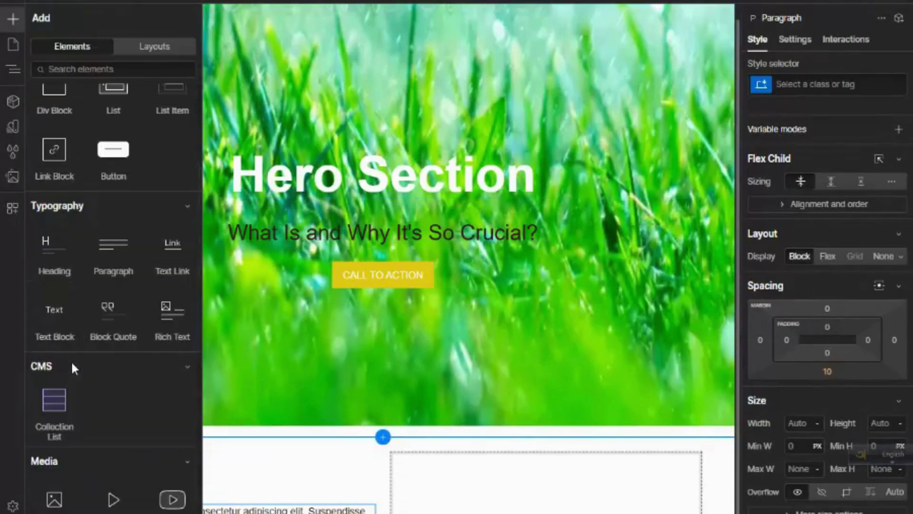
pyautogui.scroll(-2, 71, 359)
pyautogui.scroll(5, 81, 309)
pyautogui.moveTo(108, 228); pyautogui.dragTo(277, 434)
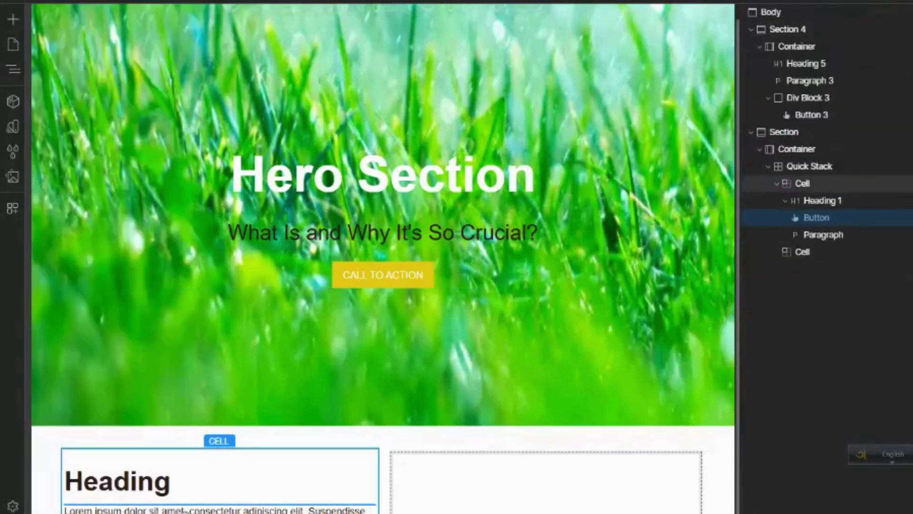
pyautogui.moveTo(186, 510); pyautogui.dragTo(223, 513)
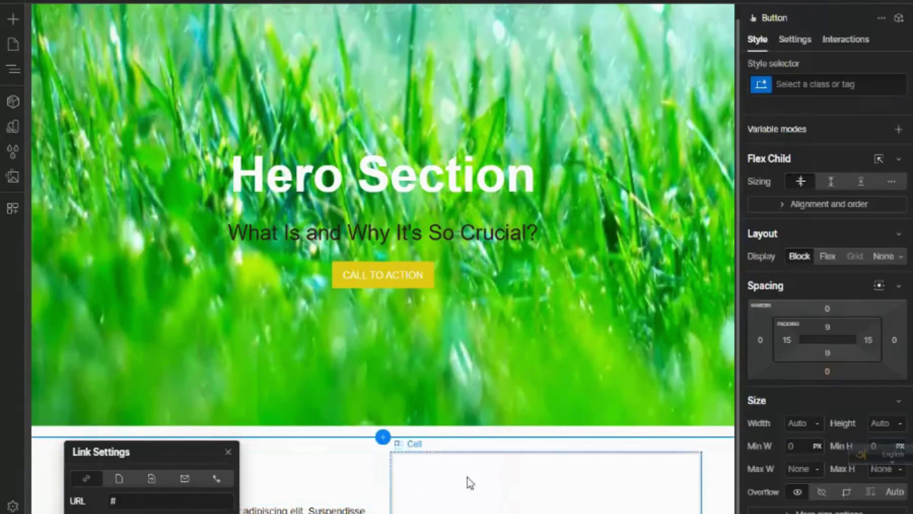
# Add an Image element to the Quick Stack's second cell and replace its placeholder with the 5e2d...g.png asset.
pyautogui.scroll(-1, 471, 490)
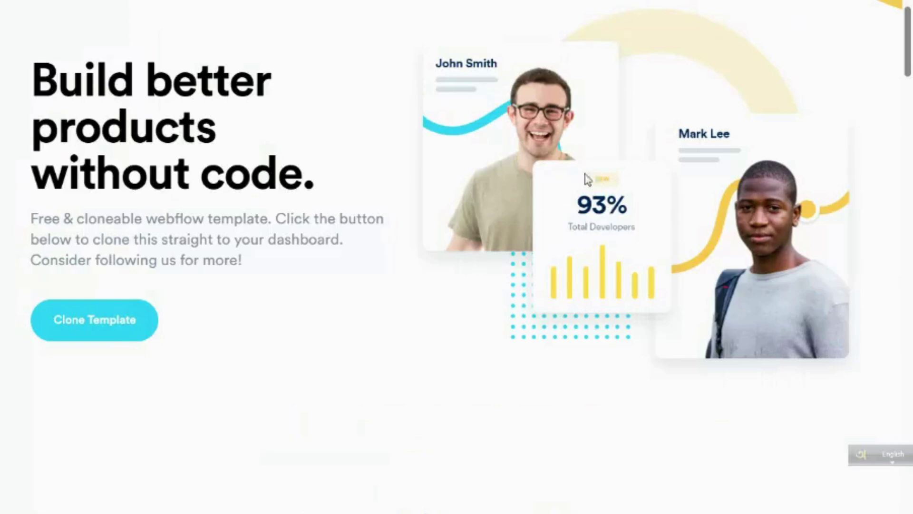
pyautogui.scroll(3, 519, 157)
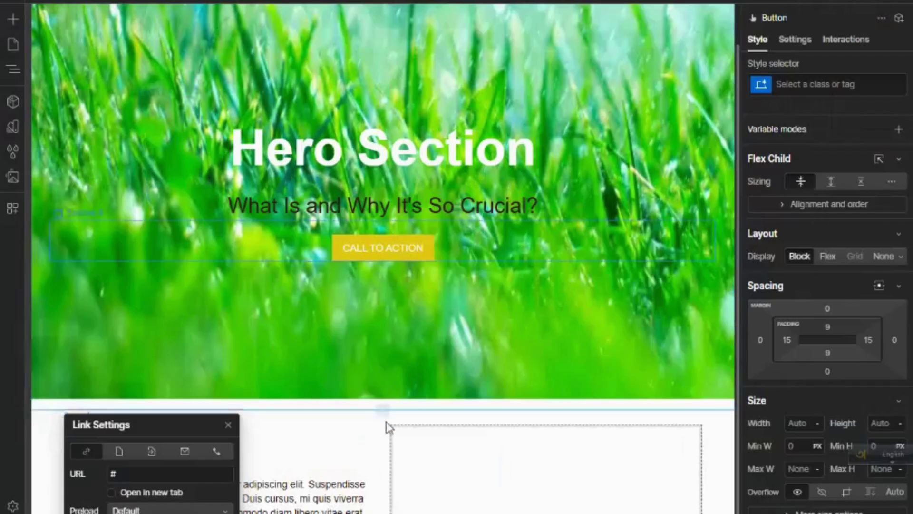
pyautogui.click(13, 19)
pyautogui.scroll(-6, 110, 324)
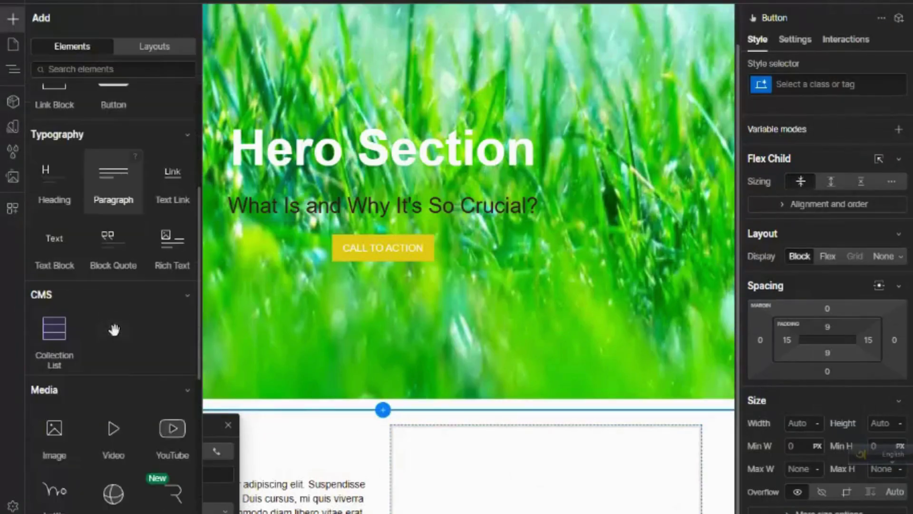
pyautogui.moveTo(54, 428); pyautogui.dragTo(477, 478)
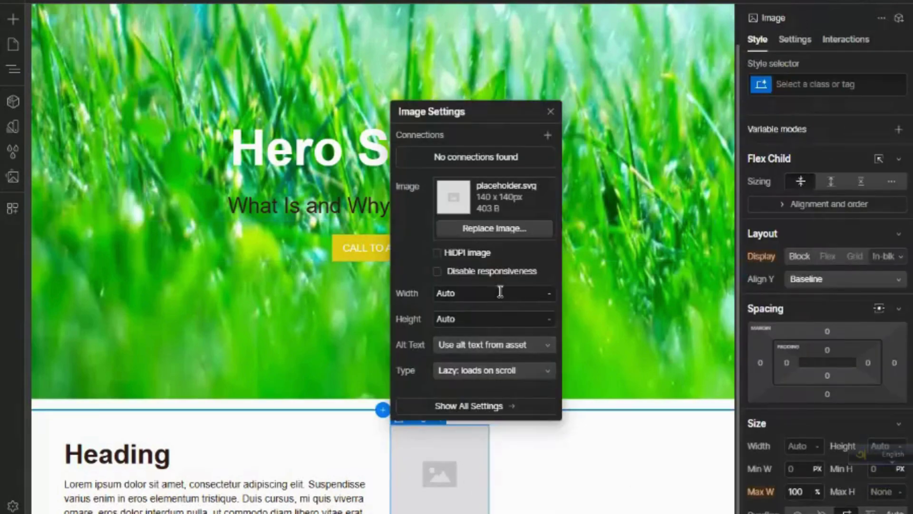
pyautogui.click(509, 226)
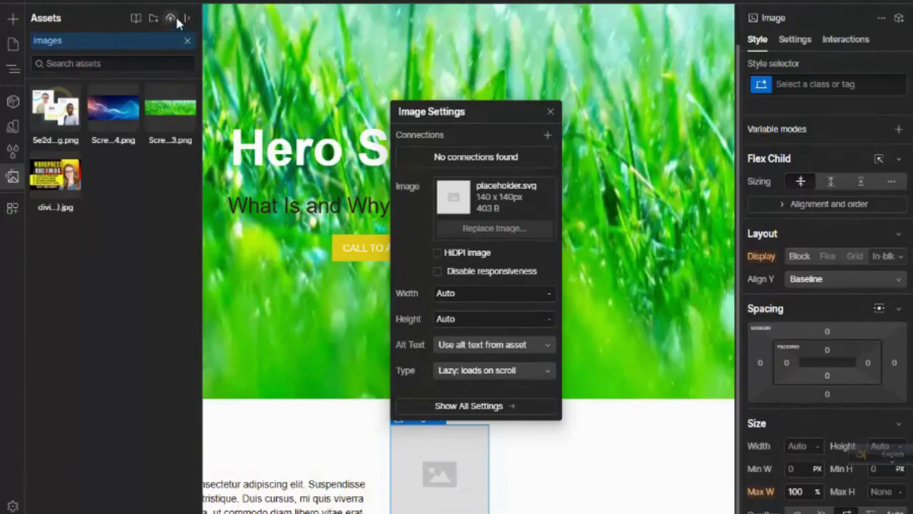
pyautogui.click(56, 108)
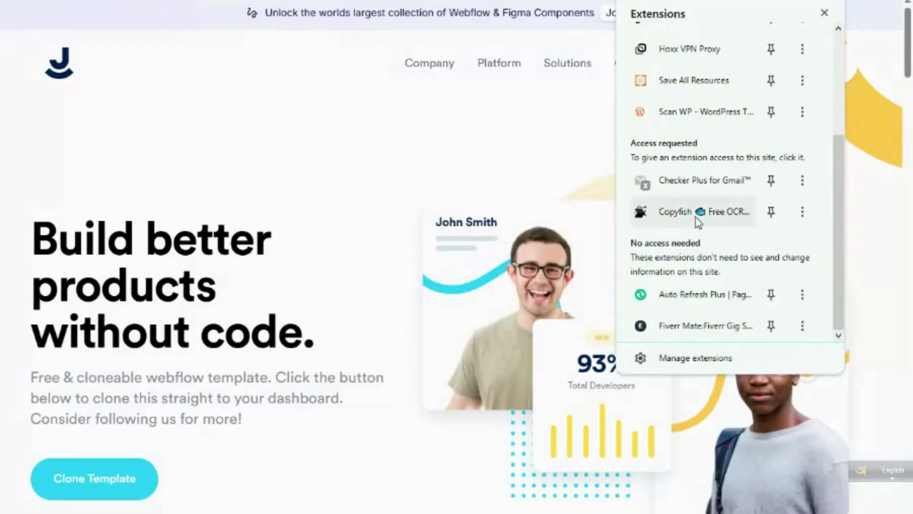
# Capture the reference page's "Build better products without code." heading with the Copyfish OCR extension and copy the recognized text.
pyautogui.click(673, 210)
pyautogui.moveTo(24, 207); pyautogui.dragTo(312, 355)
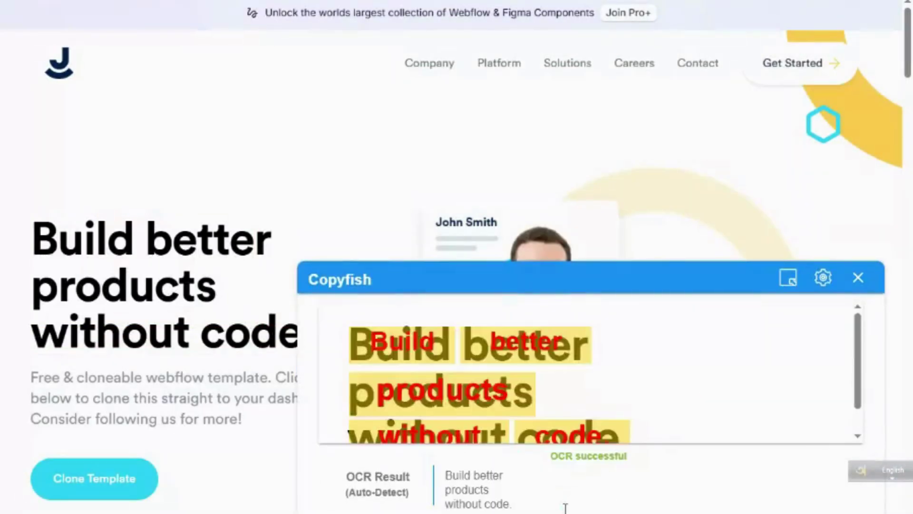
pyautogui.moveTo(566, 507); pyautogui.dragTo(446, 473)
pyautogui.rightClick(474, 489)
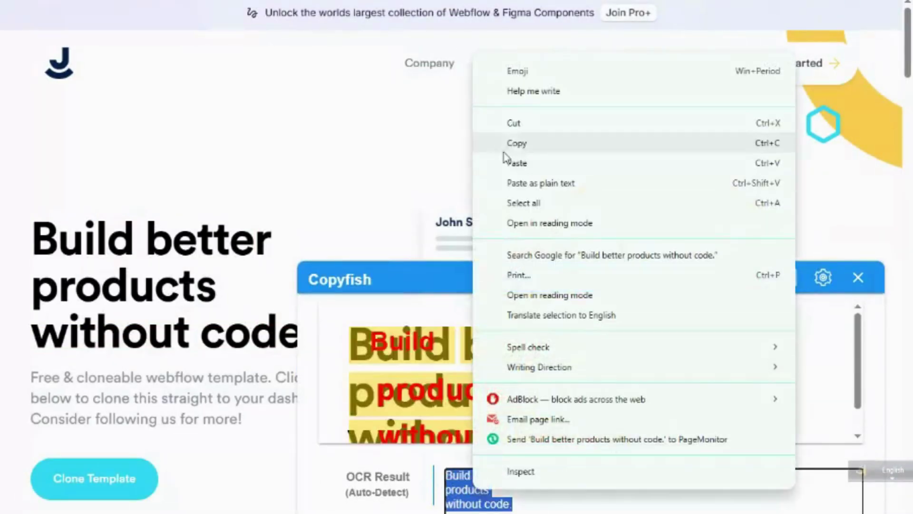
pyautogui.click(519, 144)
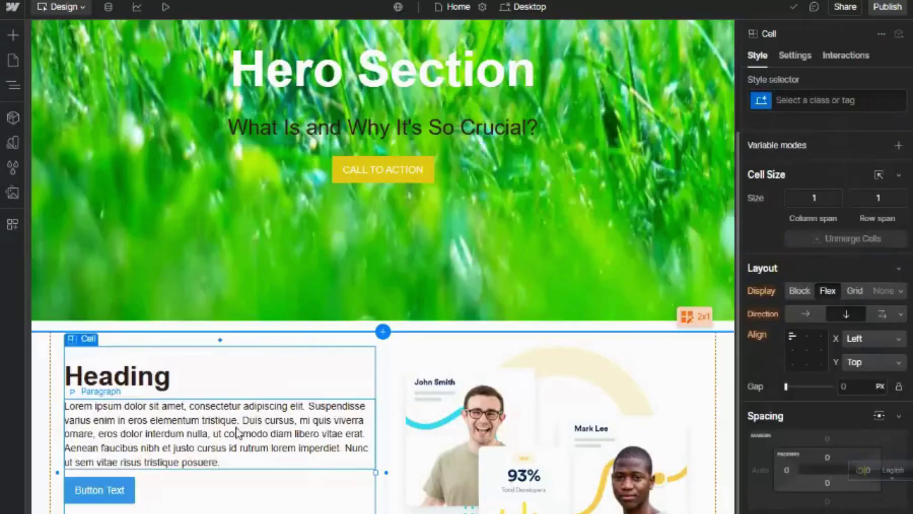
# Replace the new section's heading text in Webflow with the copied "Build better products without code.".
pyautogui.click(159, 386)
pyautogui.click(795, 56)
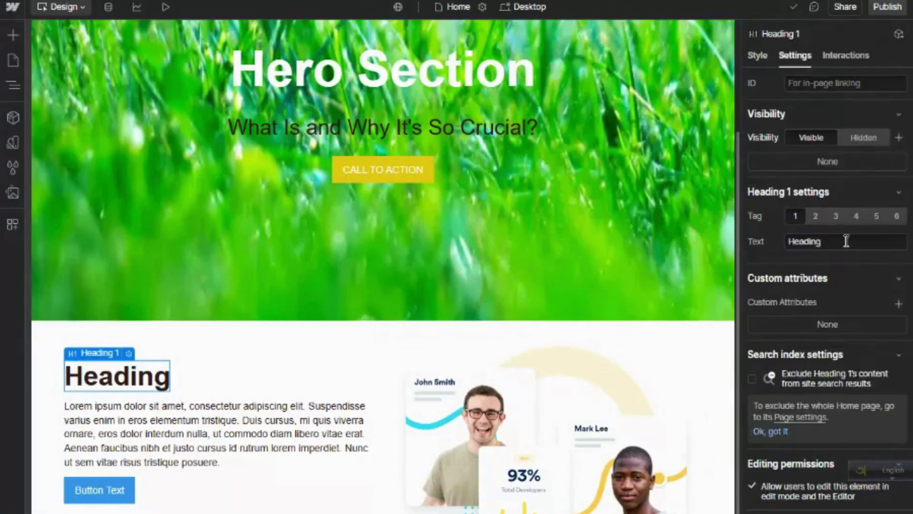
pyautogui.doubleClick(846, 241)
pyautogui.press('BackSpace')
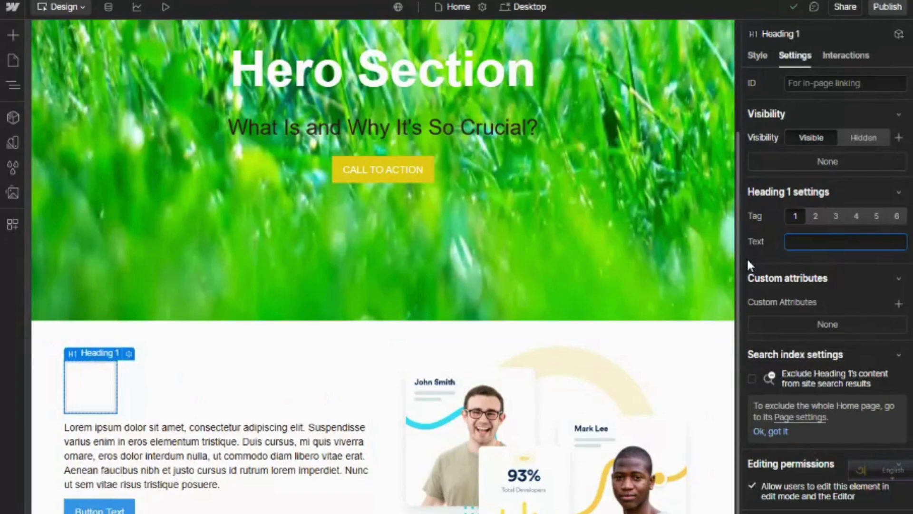
pyautogui.hotkey('ctrl', 'v')
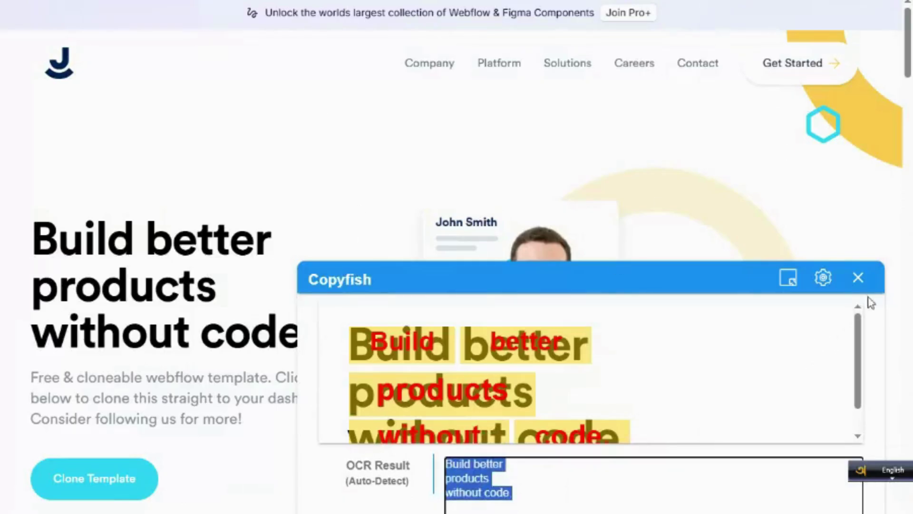
# Capture the reference page's paragraph starting "Free & cloneable webflow template" with the Copyfish OCR extension and copy the recognized text.
pyautogui.click(858, 277)
pyautogui.click(837, 1)
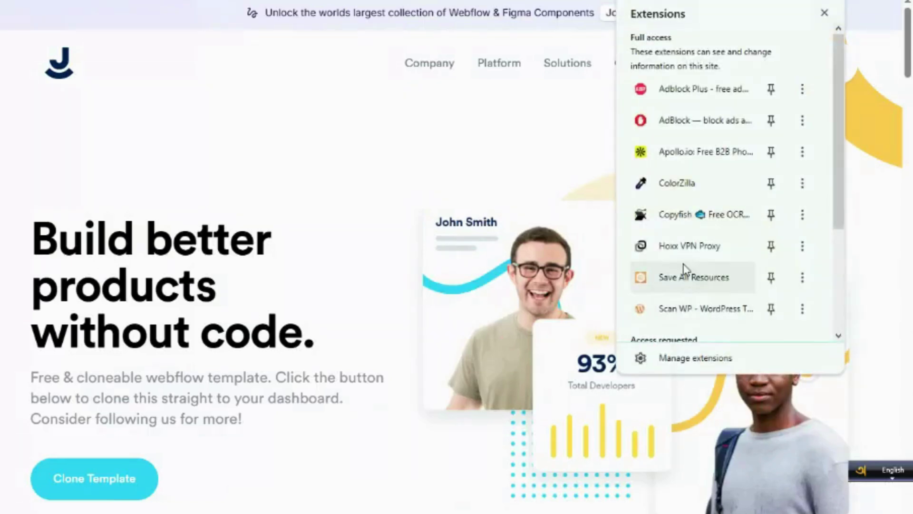
pyautogui.scroll(-2, 685, 273)
pyautogui.click(702, 130)
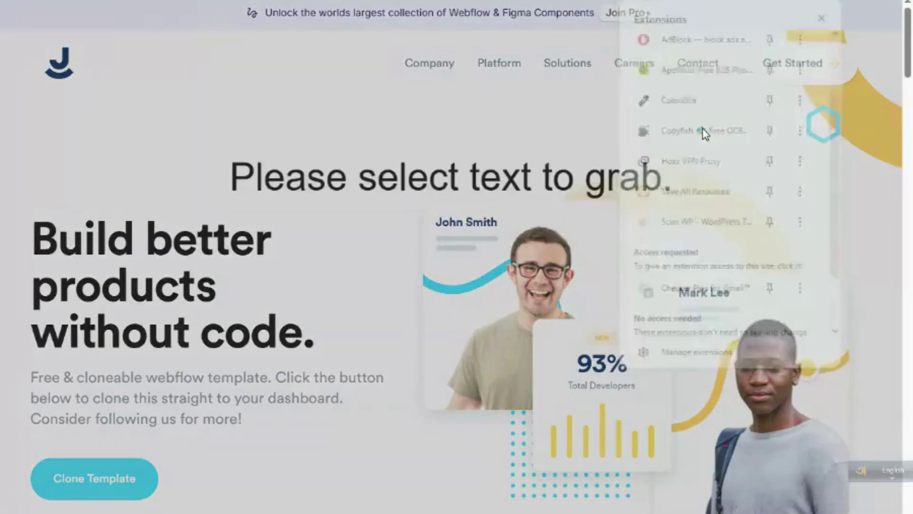
pyautogui.moveTo(24, 373); pyautogui.dragTo(356, 426)
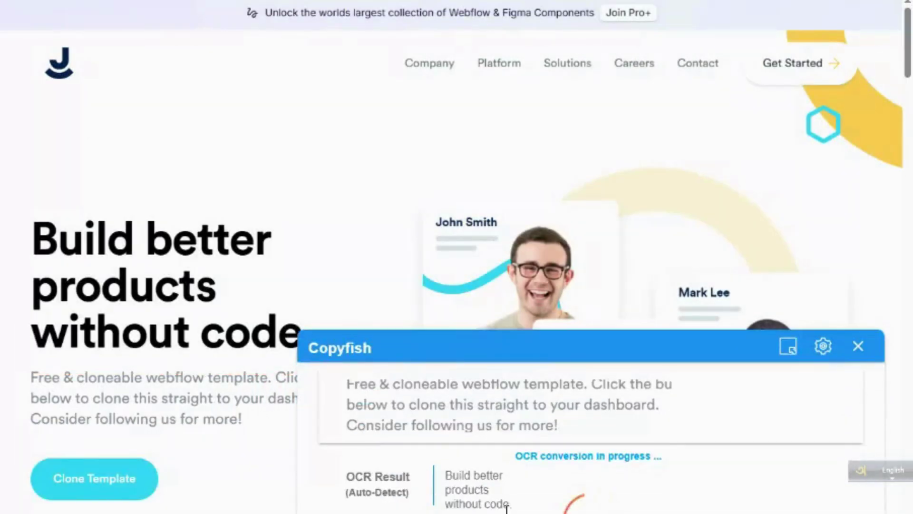
pyautogui.moveTo(622, 512); pyautogui.dragTo(438, 476)
pyautogui.rightClick(474, 477)
pyautogui.click(528, 133)
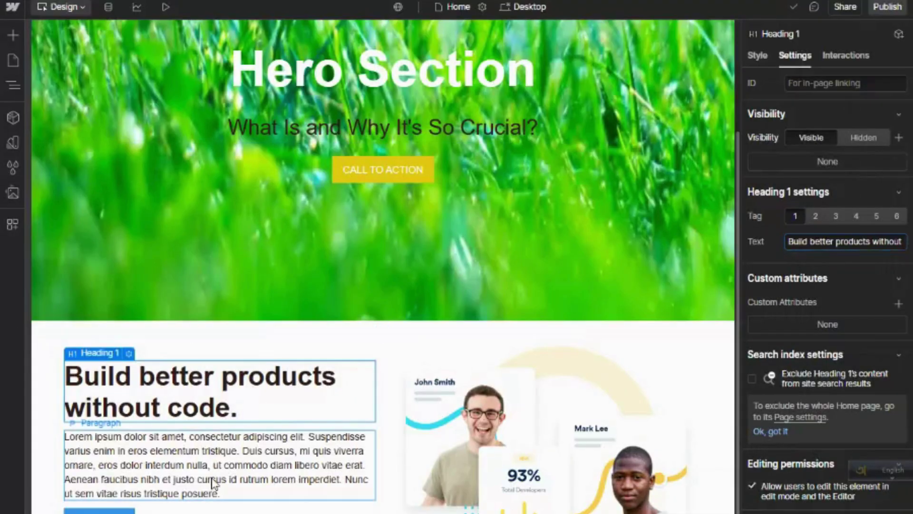
# Replace the new section's lorem ipsum paragraph in Webflow with the copied "Free & cloneable webflow template..." text.
pyautogui.click(212, 478)
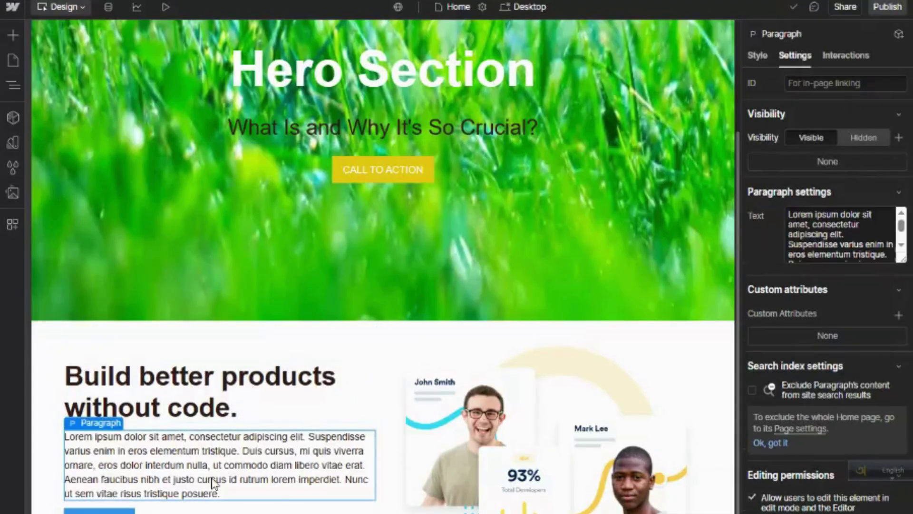
pyautogui.click(826, 230)
pyautogui.hotkey('ctrl', 'a')
pyautogui.press('BackSpace')
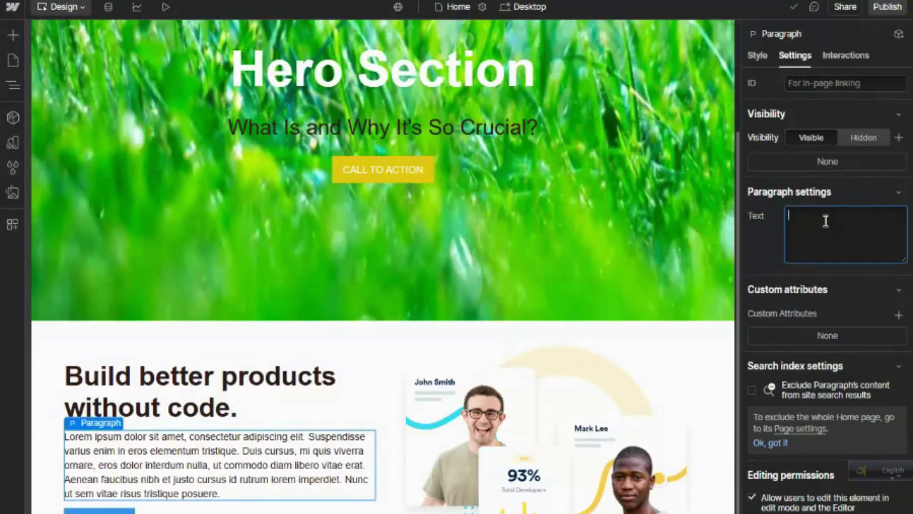
pyautogui.hotkey('ctrl', 'v')
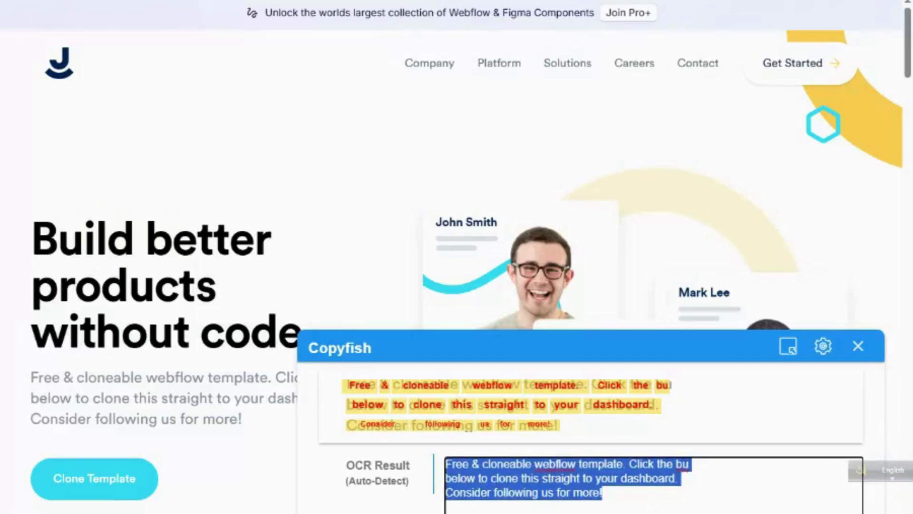
# Capture the reference page's "Clone Template" button label with the Copyfish OCR extension and copy the recognized text.
pyautogui.click(700, 0)
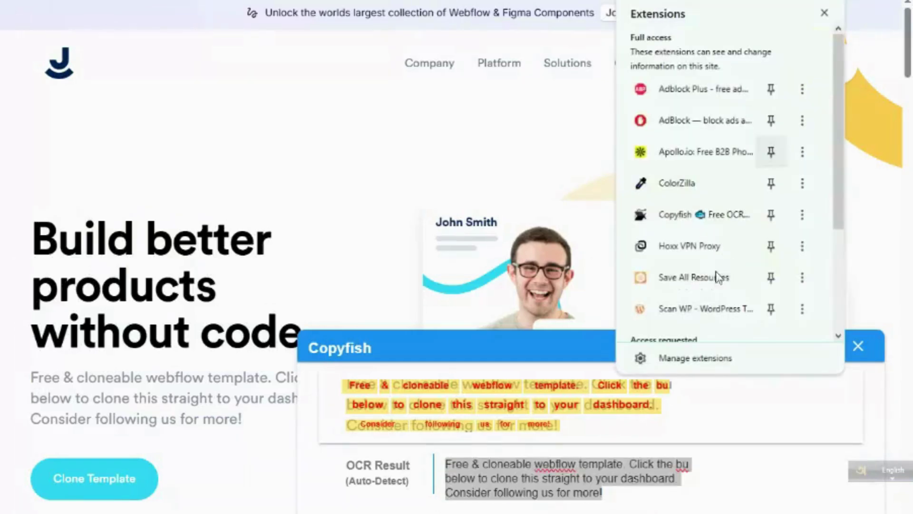
pyautogui.scroll(-3, 670, 263)
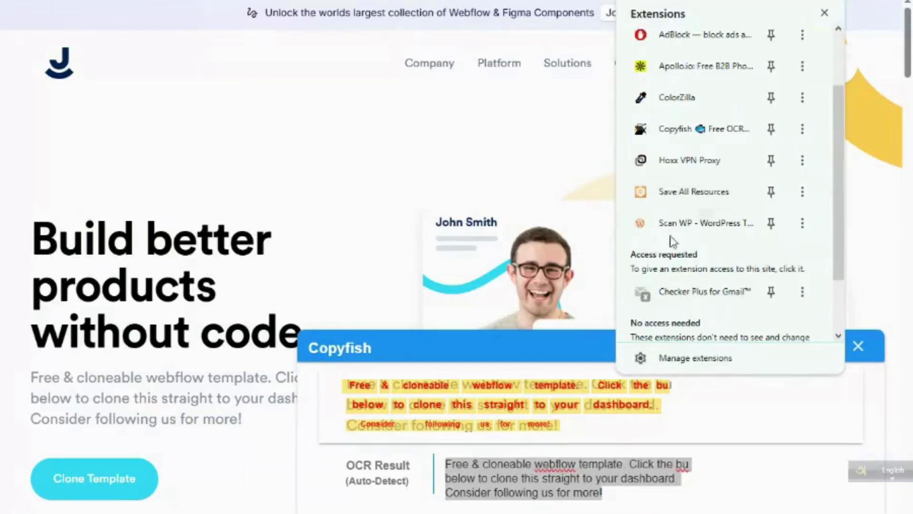
pyautogui.click(675, 130)
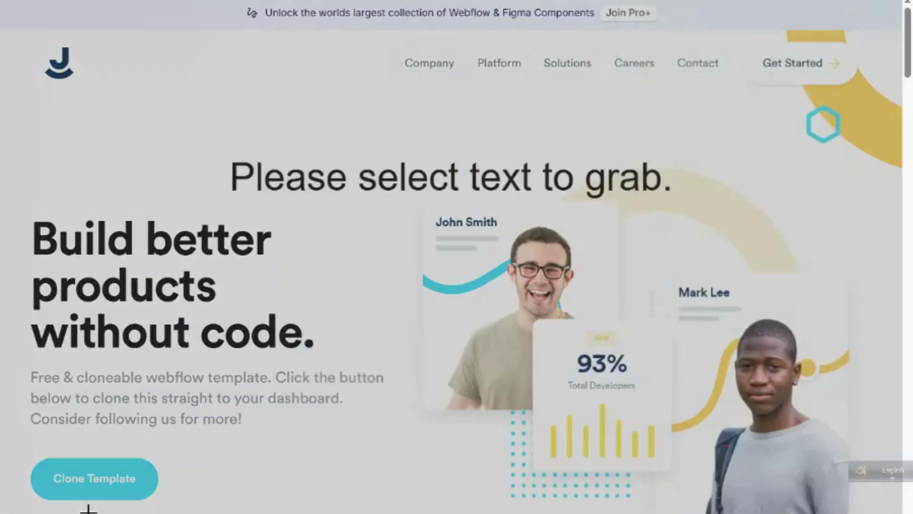
pyautogui.moveTo(29, 455)
pyautogui.mouseDown()
pyautogui.moveTo(51, 477)
pyautogui.moveTo(168, 513)
pyautogui.mouseUp()
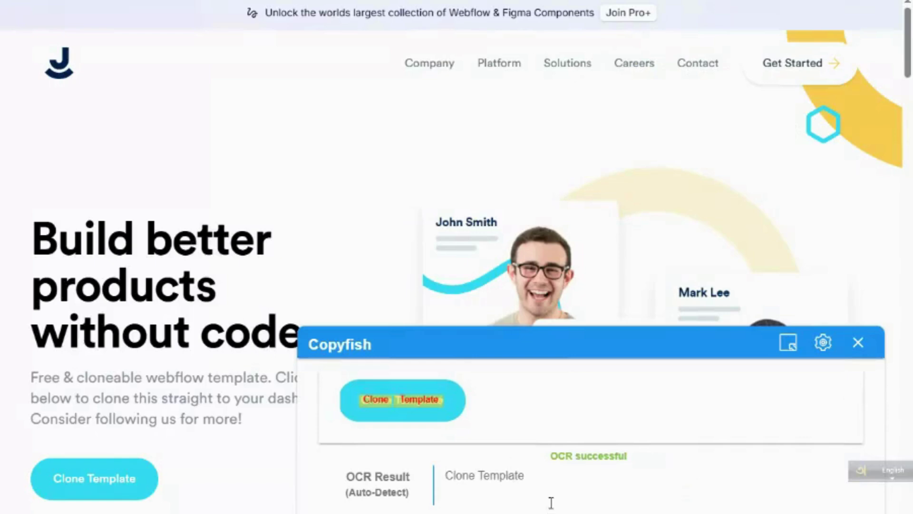
pyautogui.rightClick(506, 480)
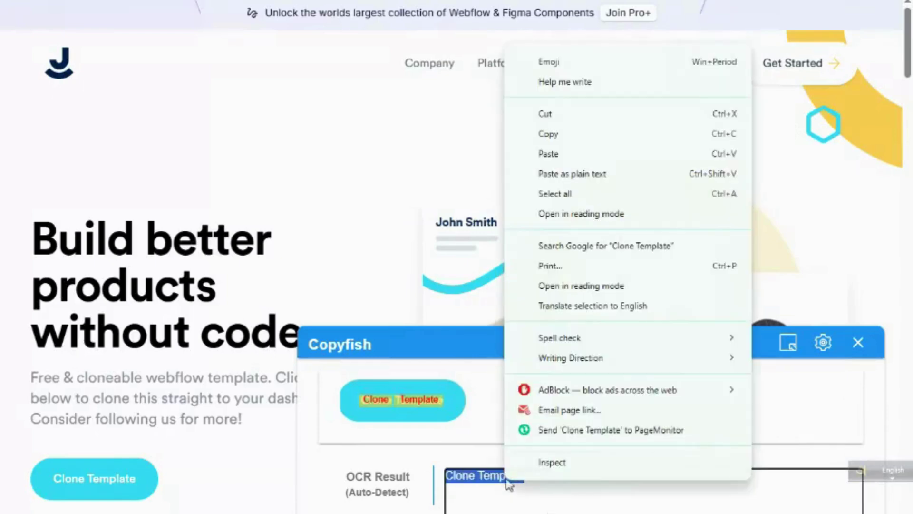
pyautogui.click(566, 139)
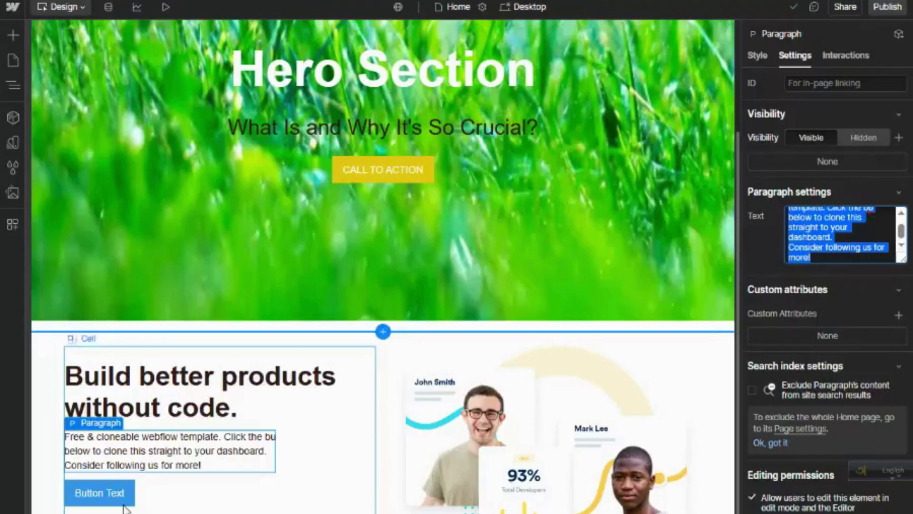
# Replace the new section's button text in Webflow with the copied "Clone Template" and close Copyfish on the reference page.
pyautogui.doubleClick(131, 502)
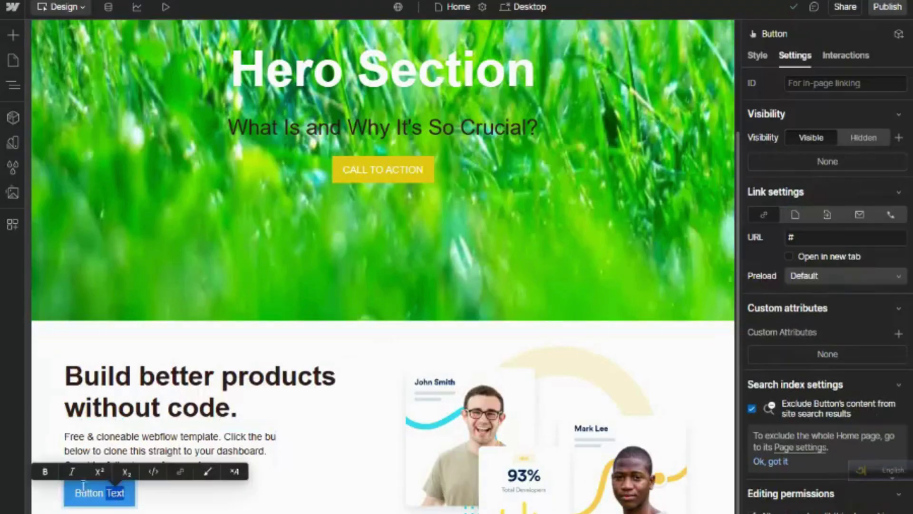
pyautogui.hotkey('ctrl', 'a')
pyautogui.press('BackSpace')
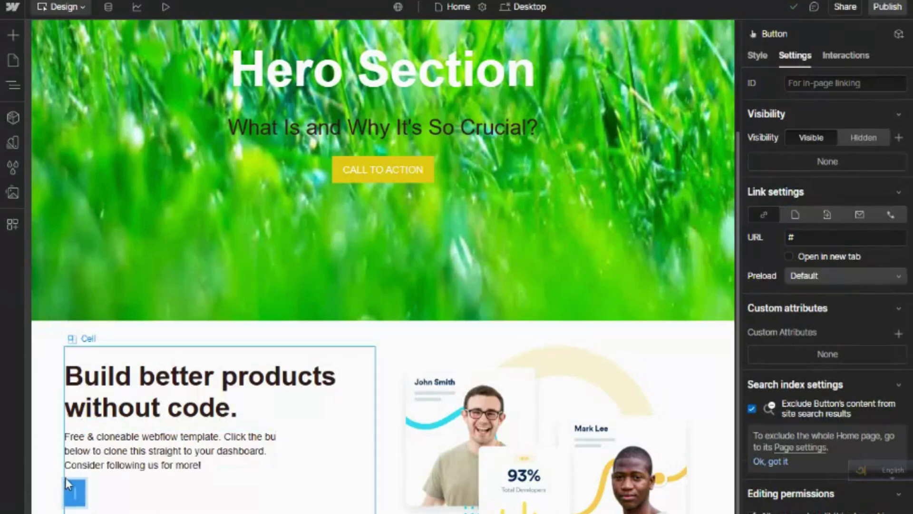
pyautogui.hotkey('ctrl', 'v')
pyautogui.press('Escape')
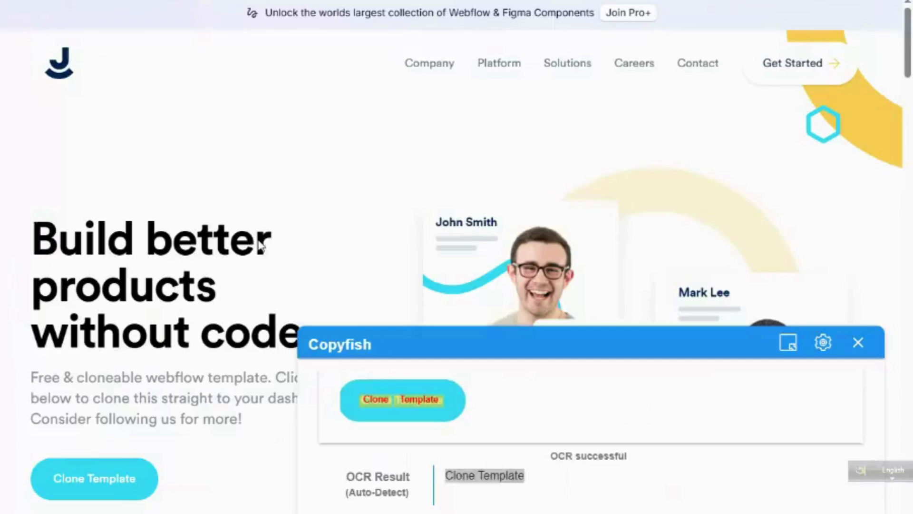
pyautogui.click(859, 344)
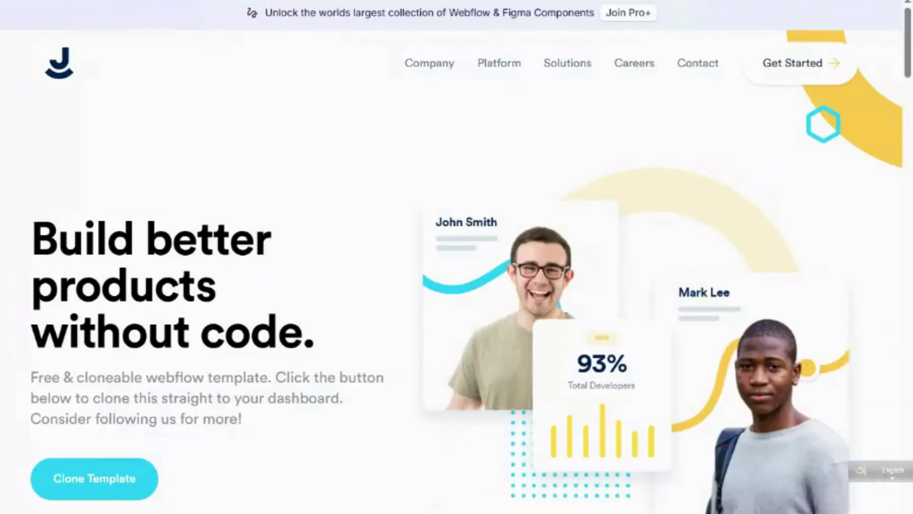
pyautogui.click(76, 1)
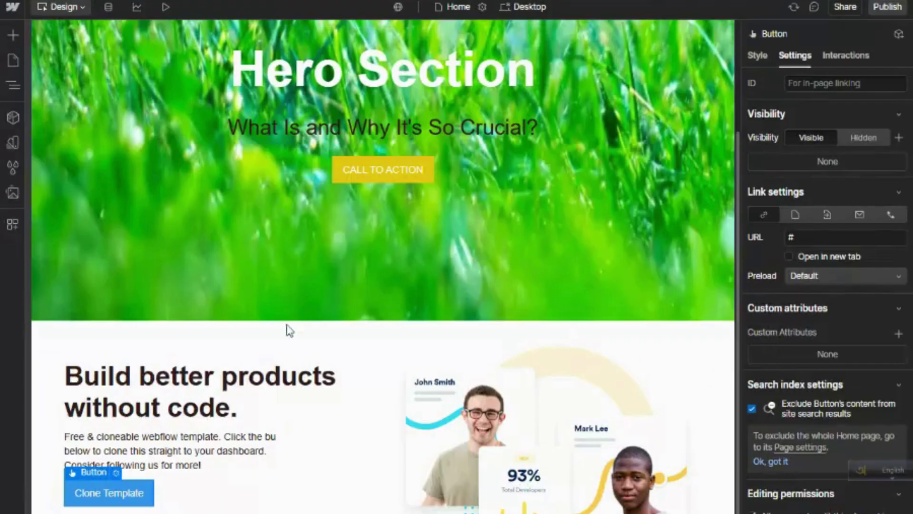
# Set the font size of the "Build better products without code." heading in Webflow to 60 px.
pyautogui.click(178, 406)
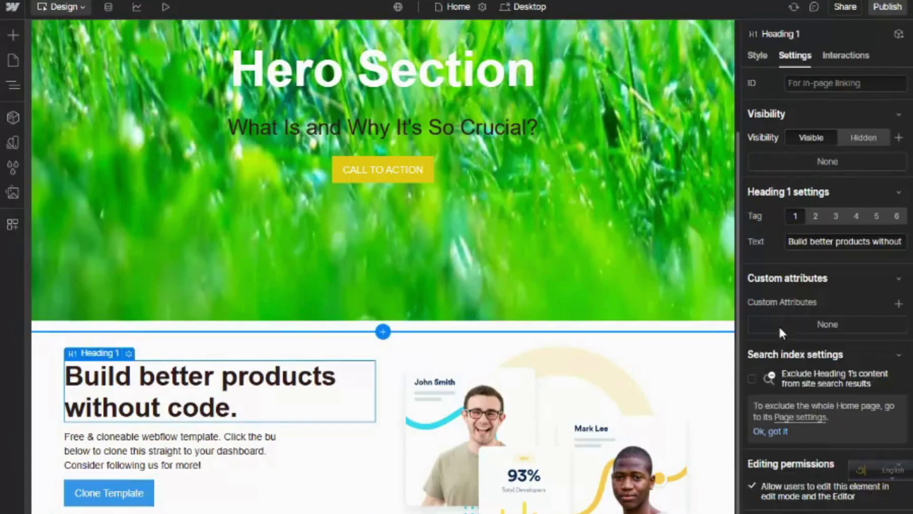
pyautogui.click(755, 57)
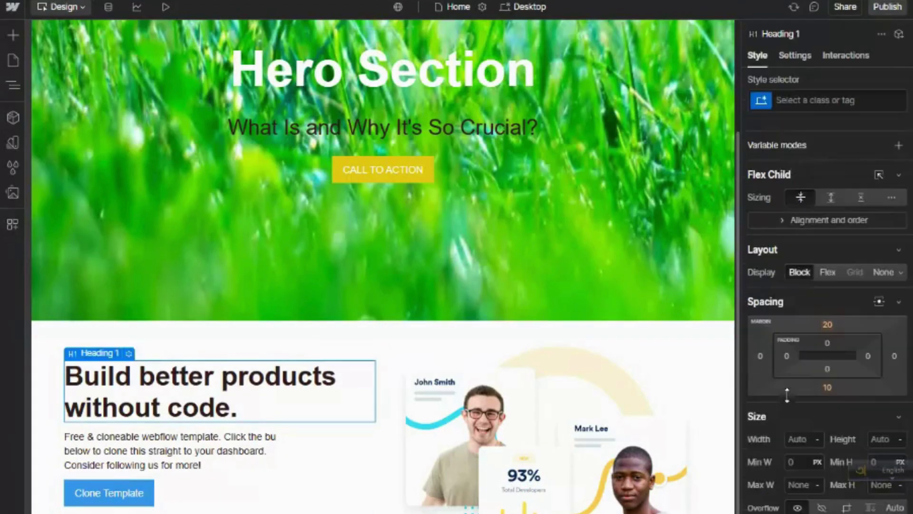
pyautogui.scroll(-3, 790, 381)
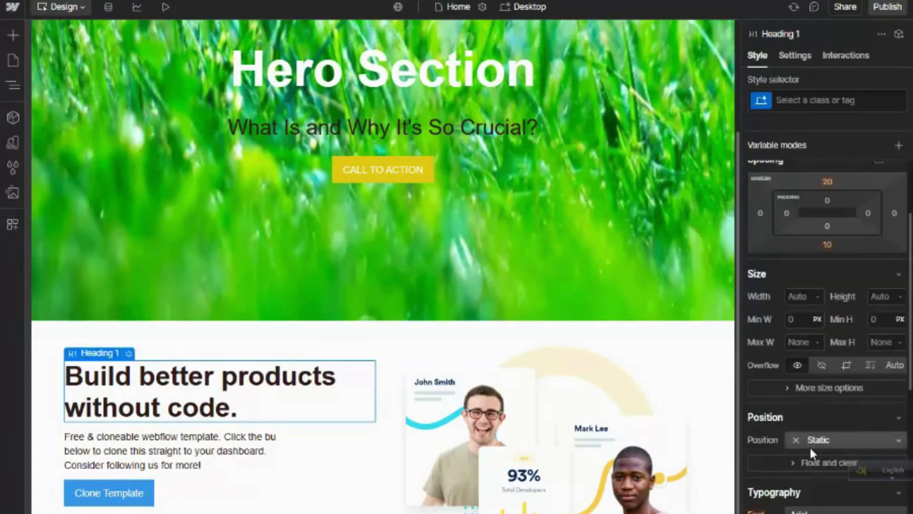
pyautogui.scroll(-2, 806, 484)
pyautogui.click(803, 489)
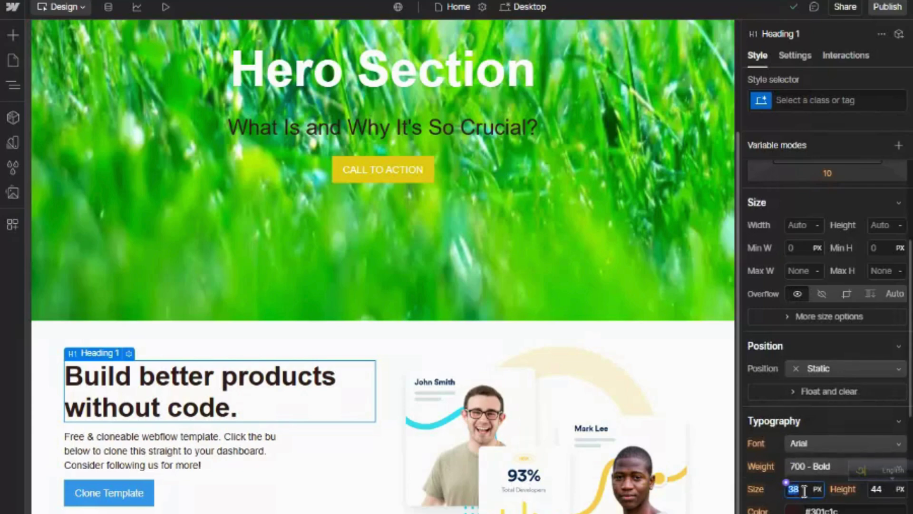
pyautogui.press('BackSpace')
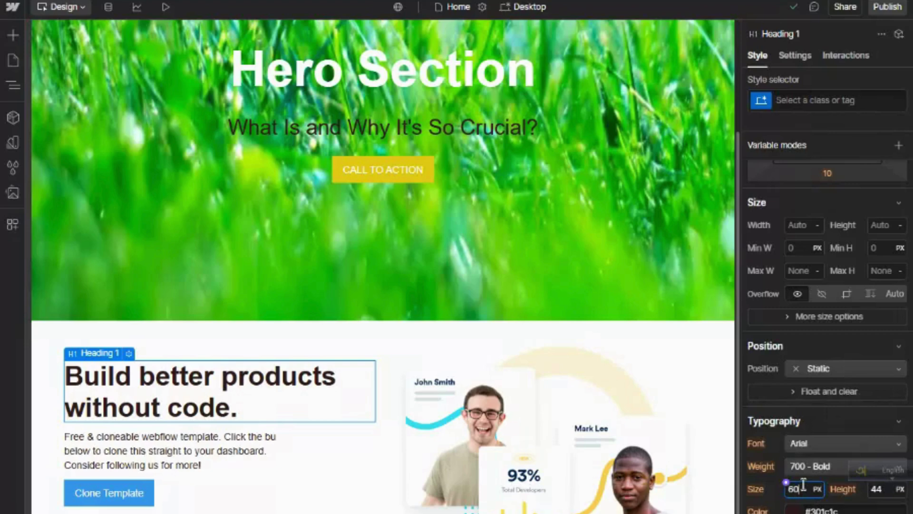
pyautogui.press('Return')
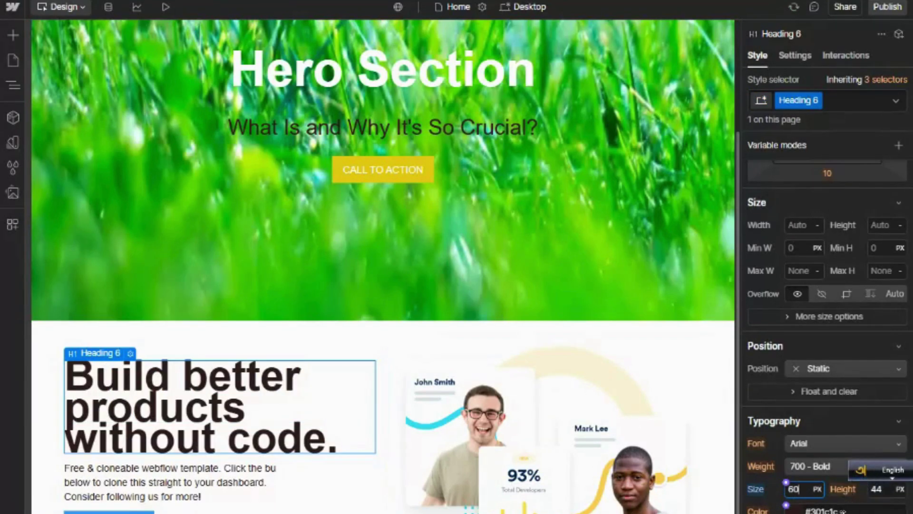
# Style the paragraph below the "Build better products" heading with a 26 px font size and 700 - Bold weight.
pyautogui.moveTo(859, 471); pyautogui.dragTo(862, 381)
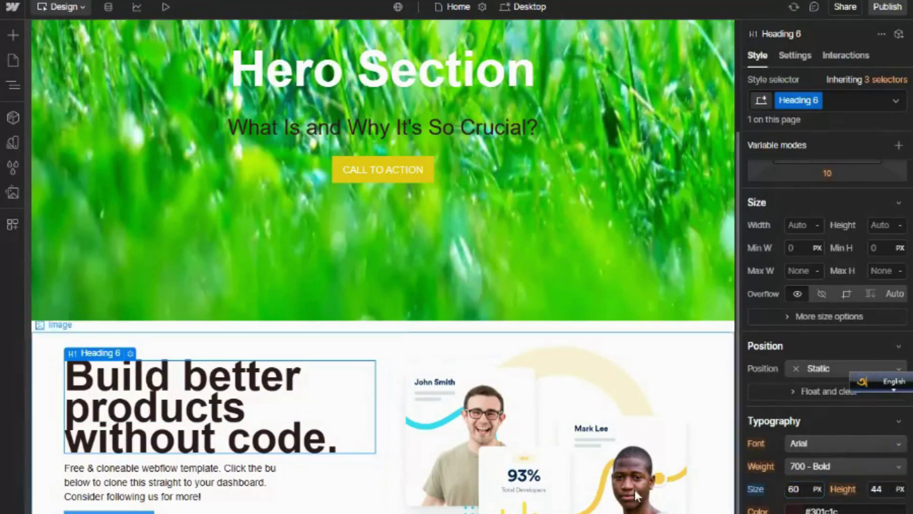
pyautogui.scroll(-2, 828, 333)
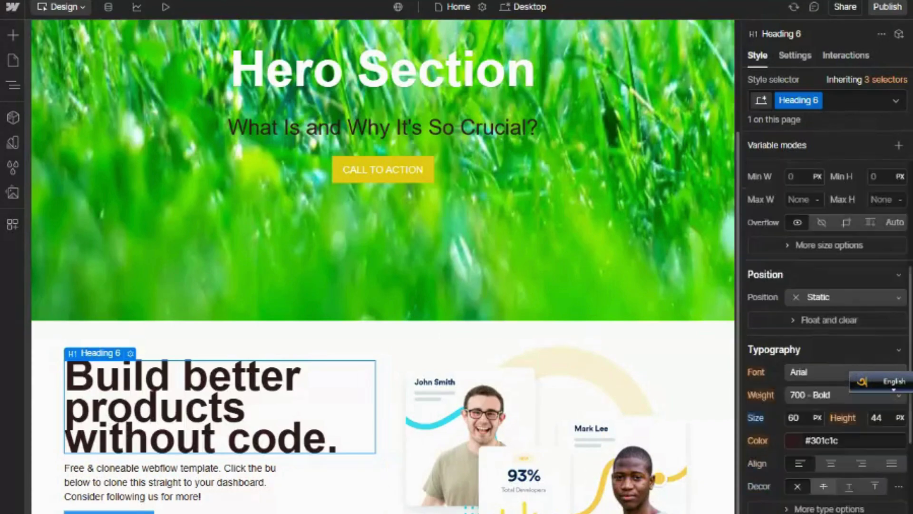
pyautogui.click(180, 481)
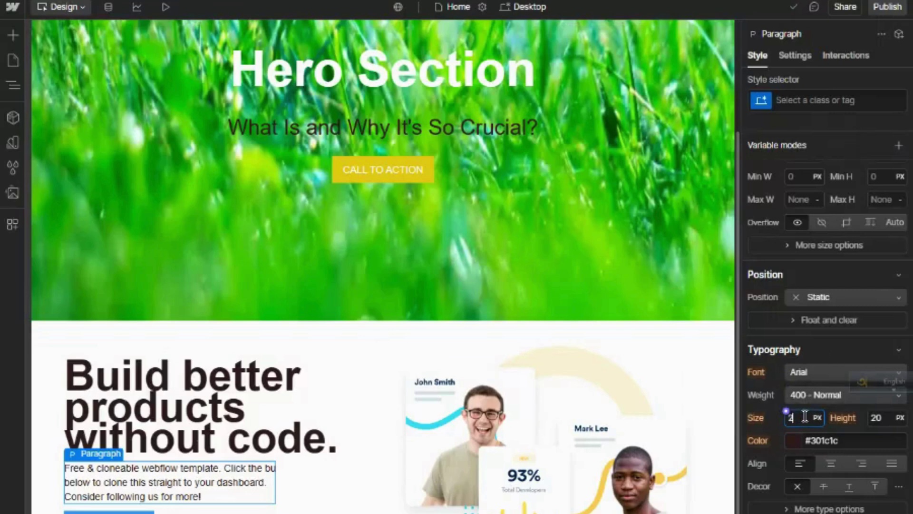
pyautogui.press('Return')
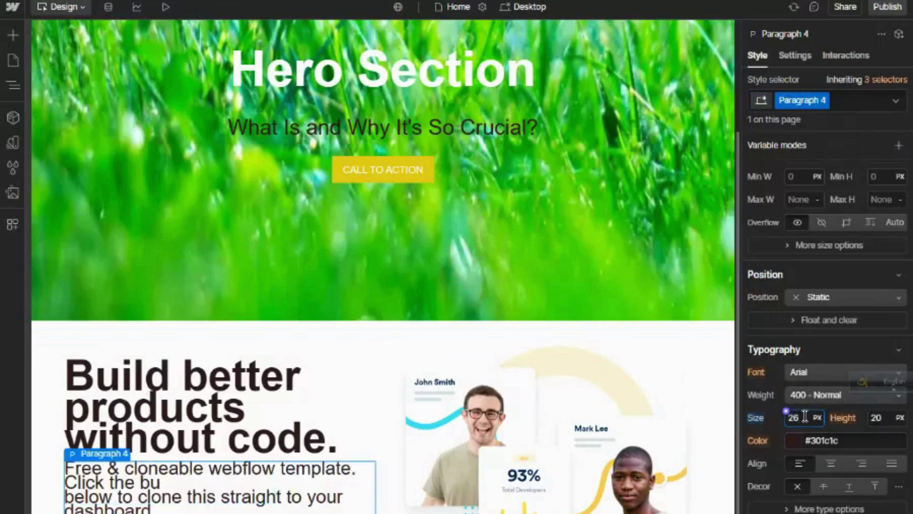
pyautogui.click(802, 392)
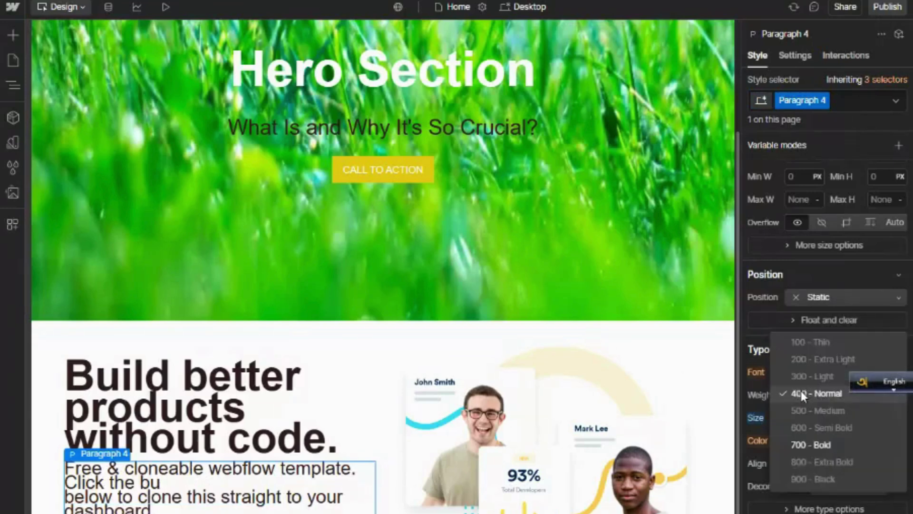
pyautogui.click(810, 444)
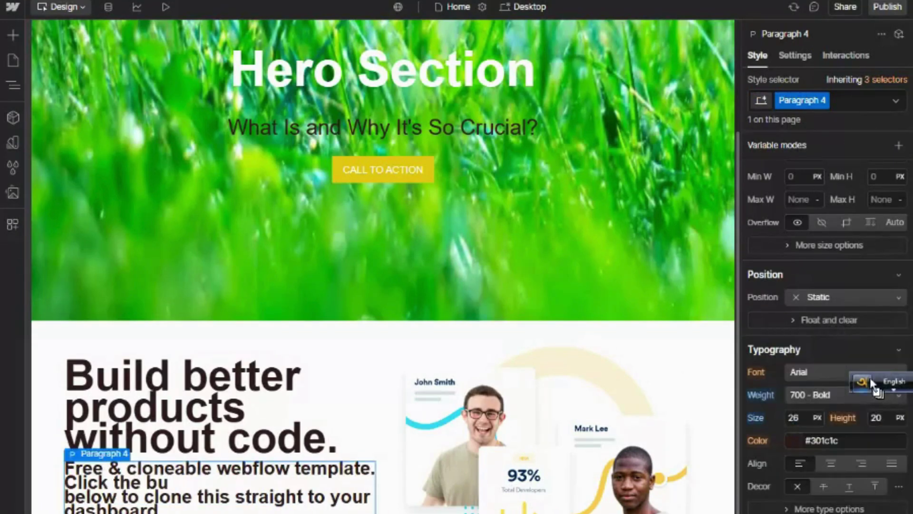
# Set the top padding of the paragraph below the "Build better products" heading to 20 px.
pyautogui.scroll(3, 830, 238)
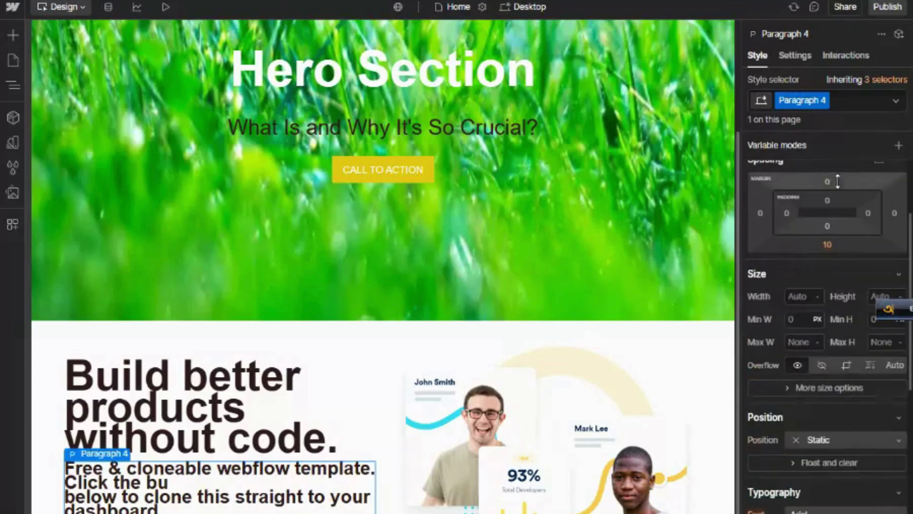
pyautogui.click(827, 200)
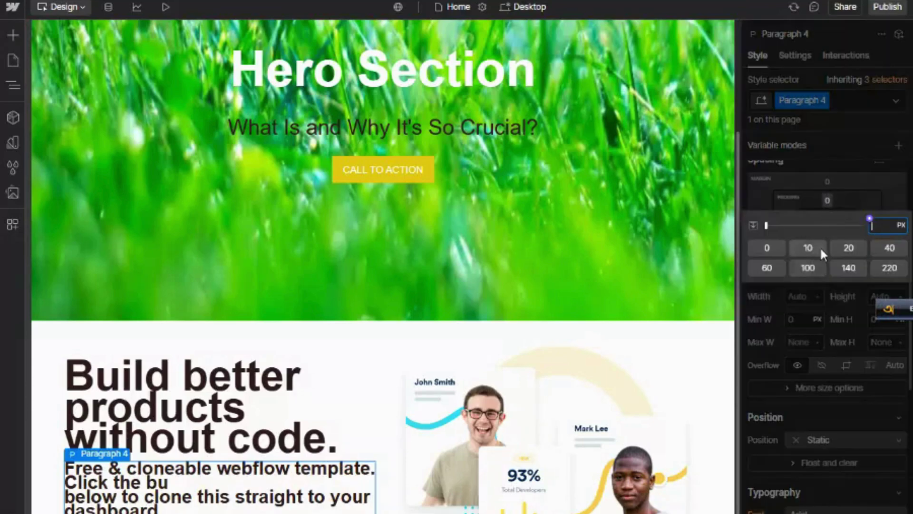
pyautogui.click(849, 248)
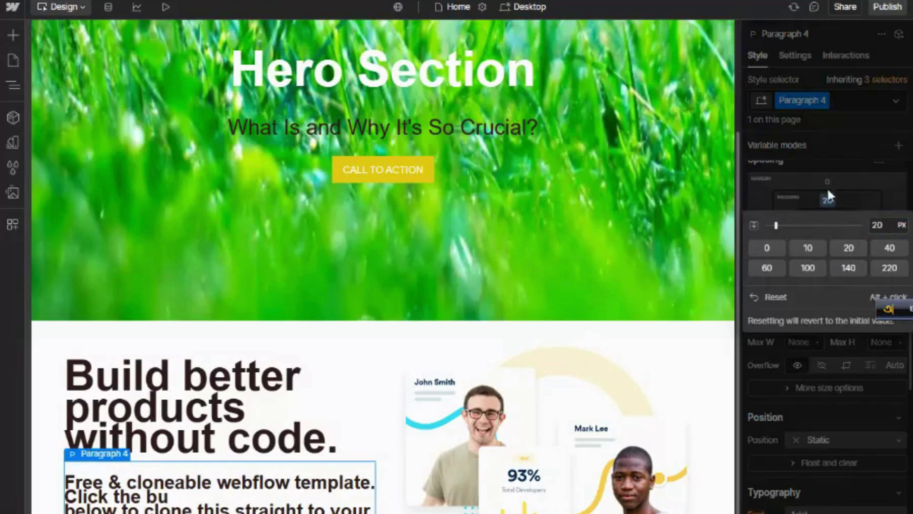
pyautogui.scroll(-2, 798, 371)
pyautogui.scroll(-2, 798, 374)
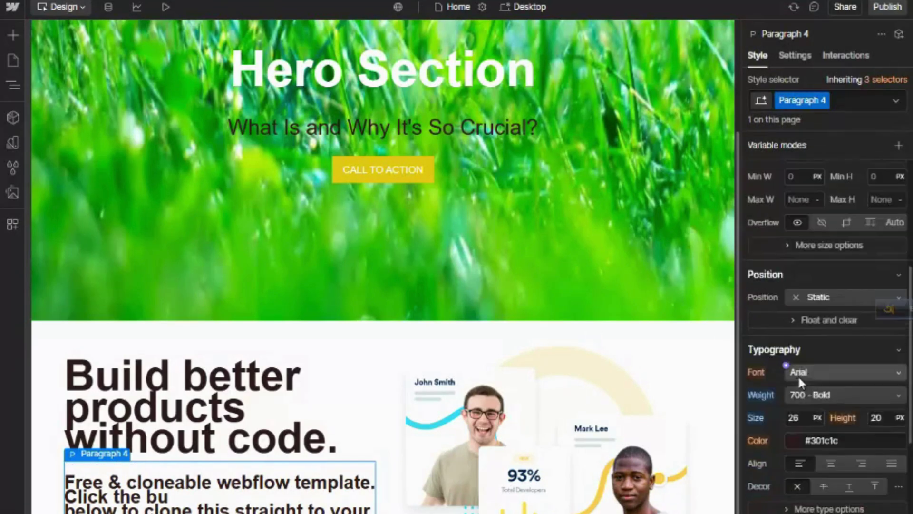
pyautogui.scroll(5, 806, 427)
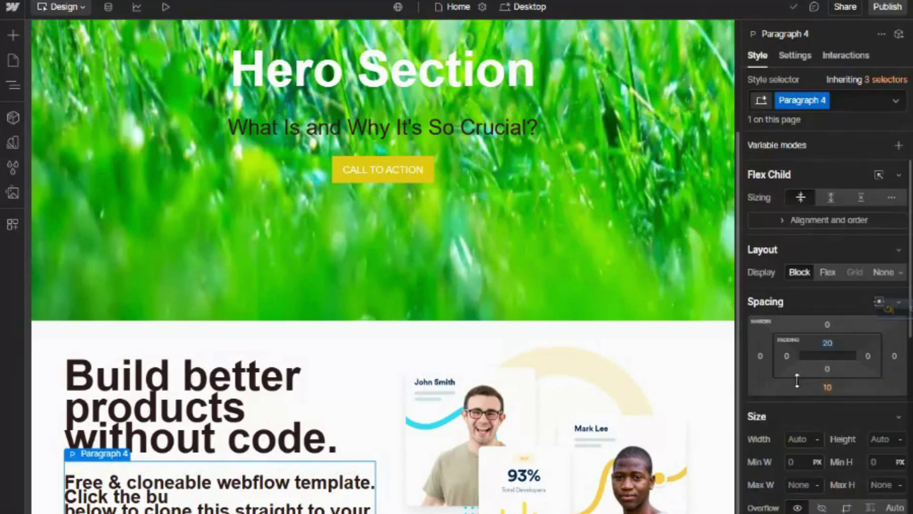
# Set the text color of the paragraph below the "Build better products" heading to rgba(53, 33, 33, 0.56).
pyautogui.scroll(-4, 800, 445)
pyautogui.scroll(-2, 798, 462)
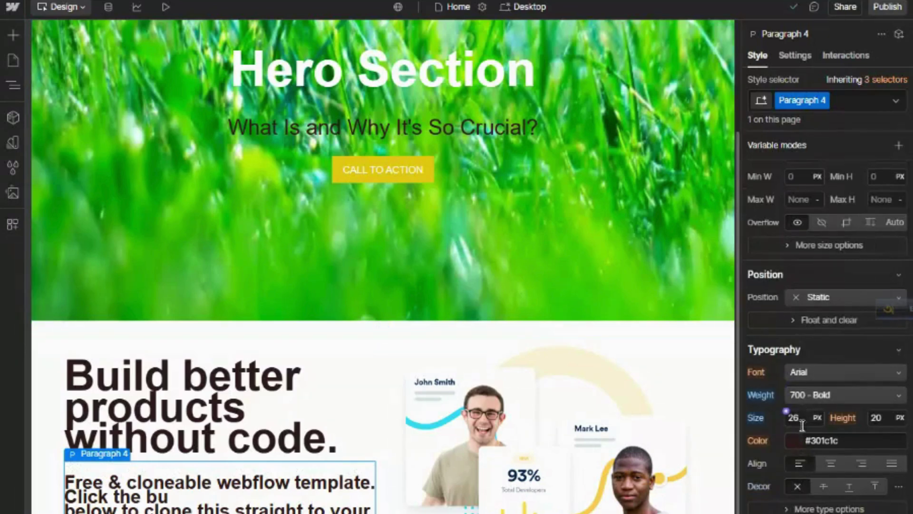
pyautogui.click(793, 437)
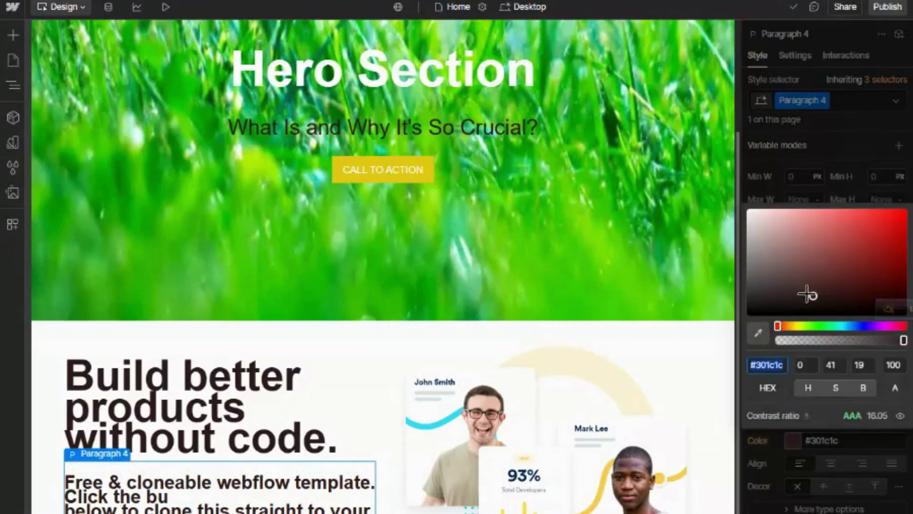
pyautogui.click(807, 293)
pyautogui.moveTo(903, 340); pyautogui.dragTo(847, 341)
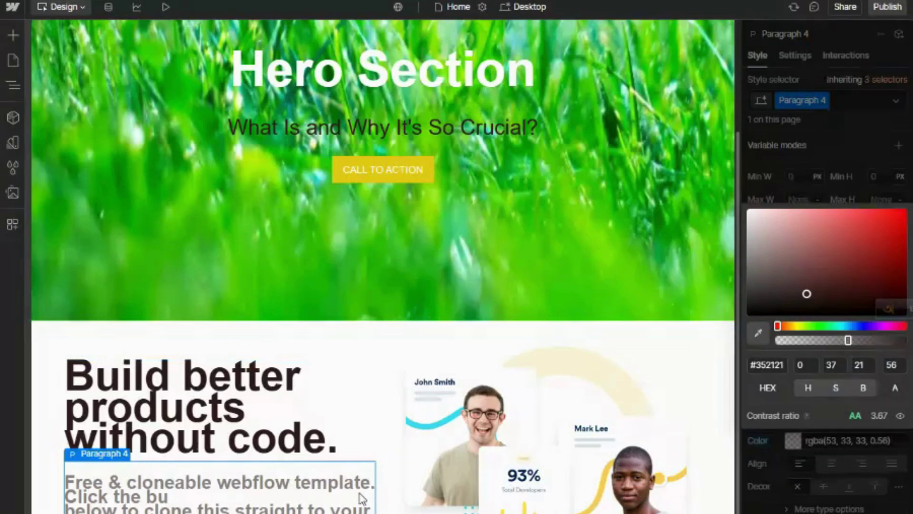
pyautogui.click(846, 165)
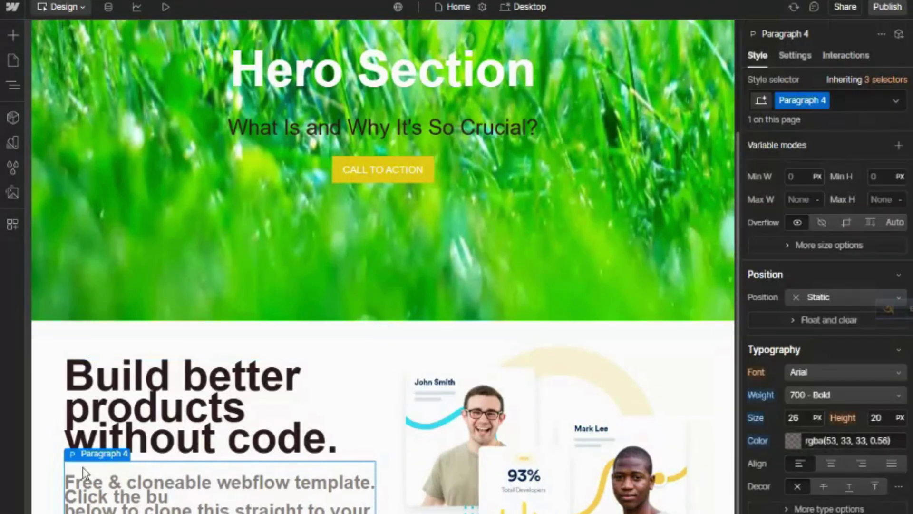
# Set the right padding of the paragraph below the "Build better products" heading to 40 px and start editing its width.
pyautogui.scroll(3, 852, 316)
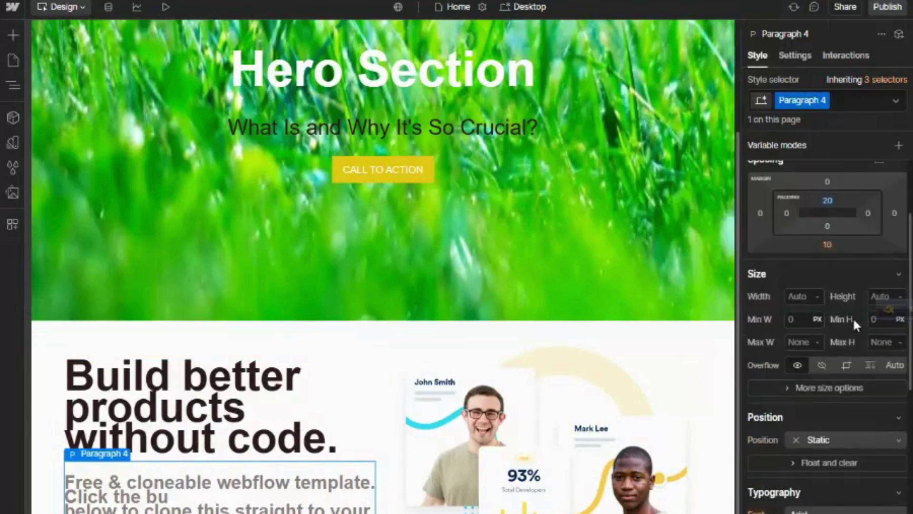
pyautogui.scroll(2, 835, 373)
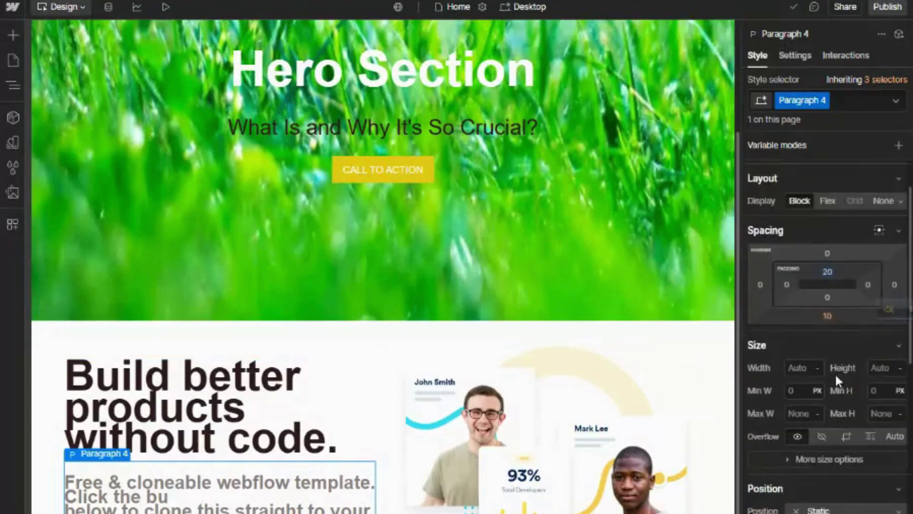
pyautogui.click(869, 285)
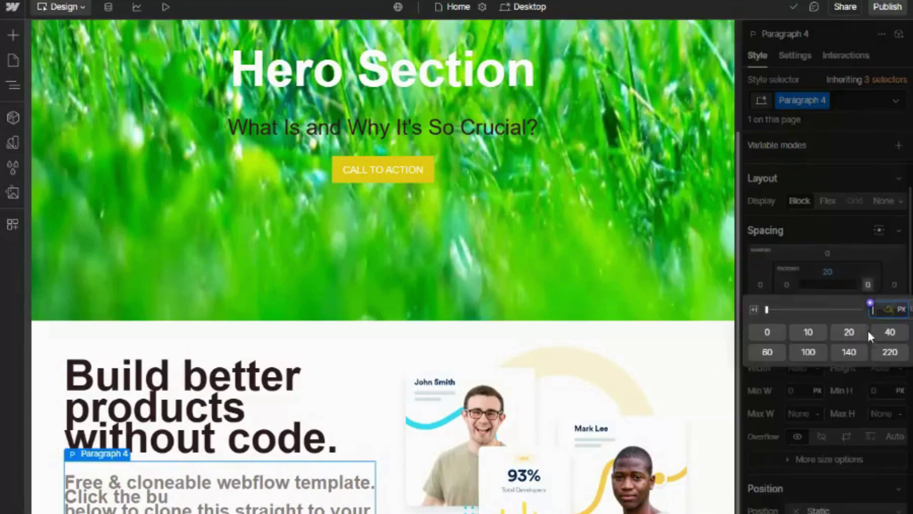
pyautogui.click(890, 332)
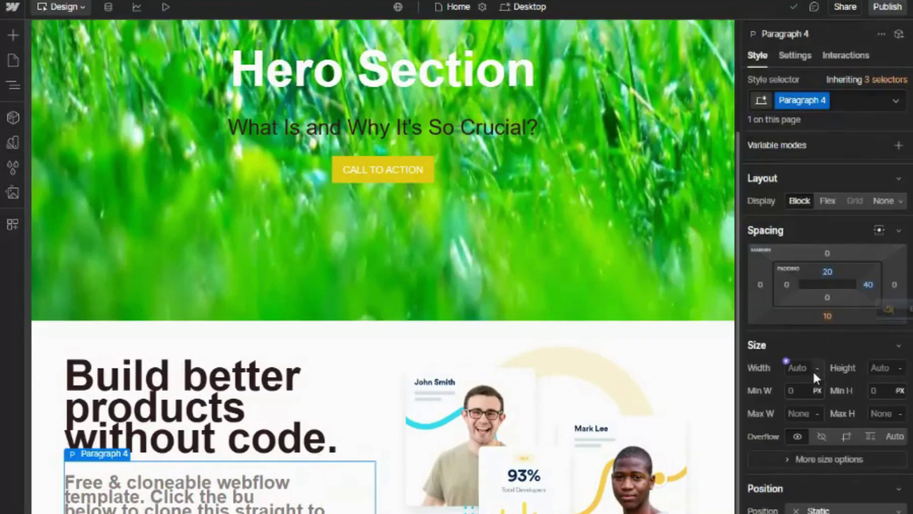
pyautogui.click(807, 367)
pyautogui.write('4')
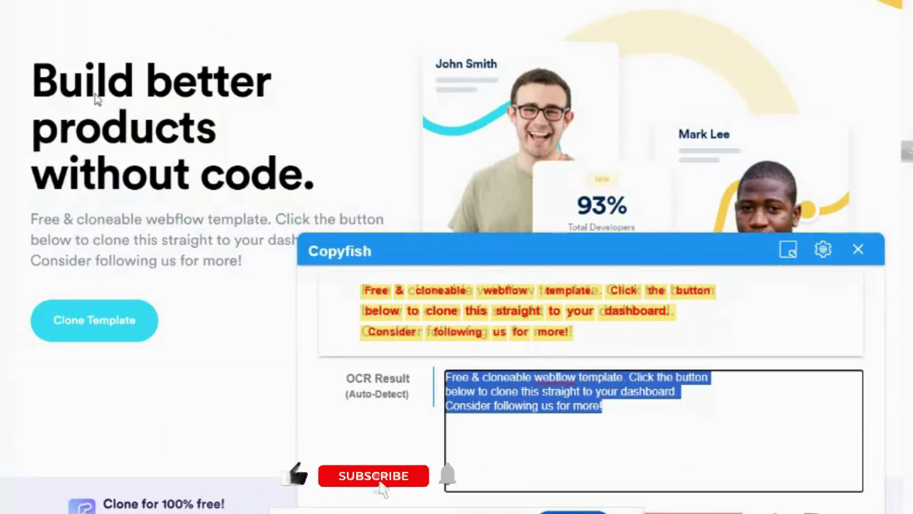
# Close Copyfish on the reference page and set the line height of Webflow's "Build better products without code." heading to 60 px.
pyautogui.click(859, 250)
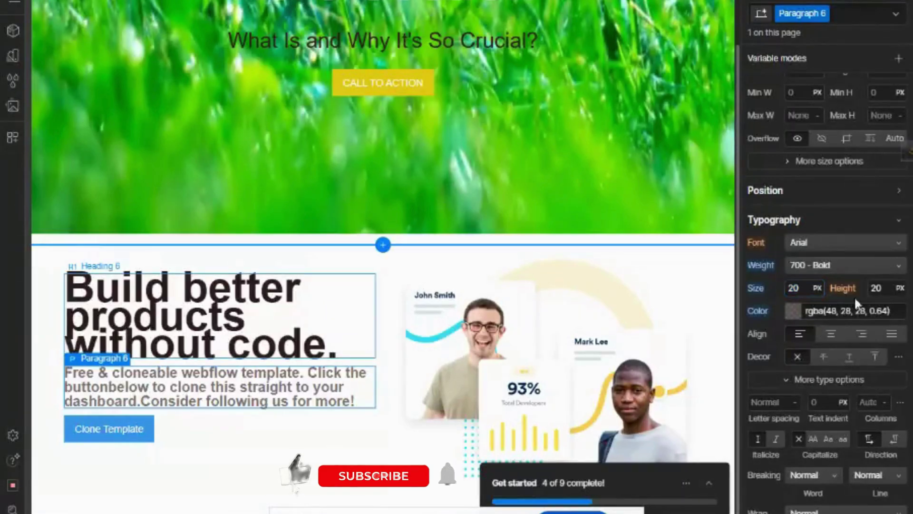
pyautogui.press('Up')
pyautogui.click(878, 288)
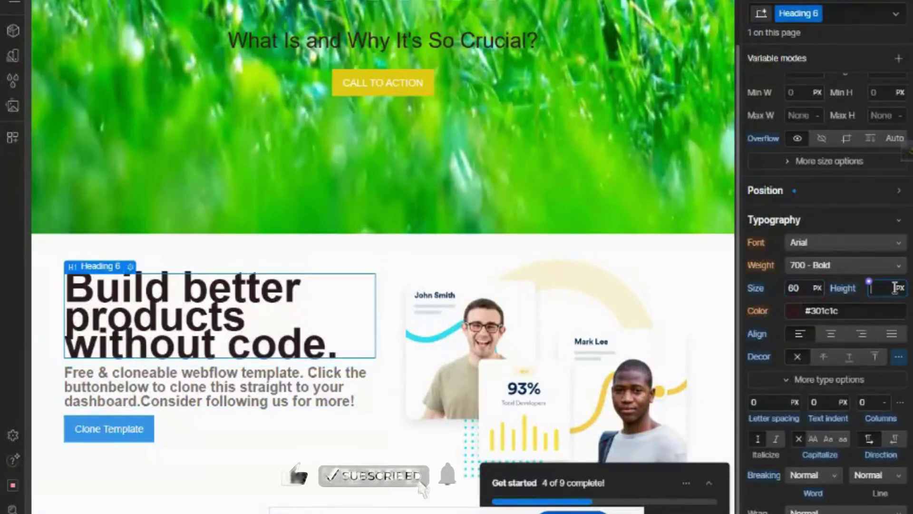
pyautogui.write('4')
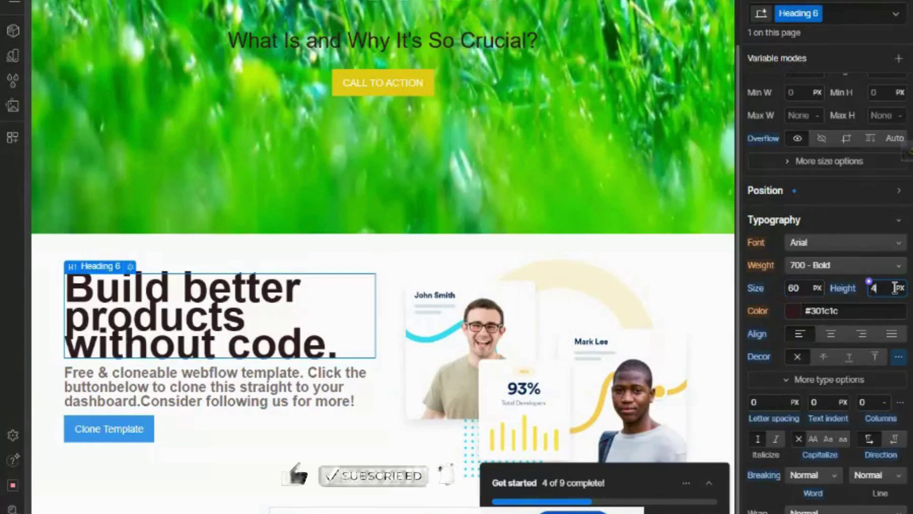
pyautogui.press('BackSpace')
pyautogui.write('50')
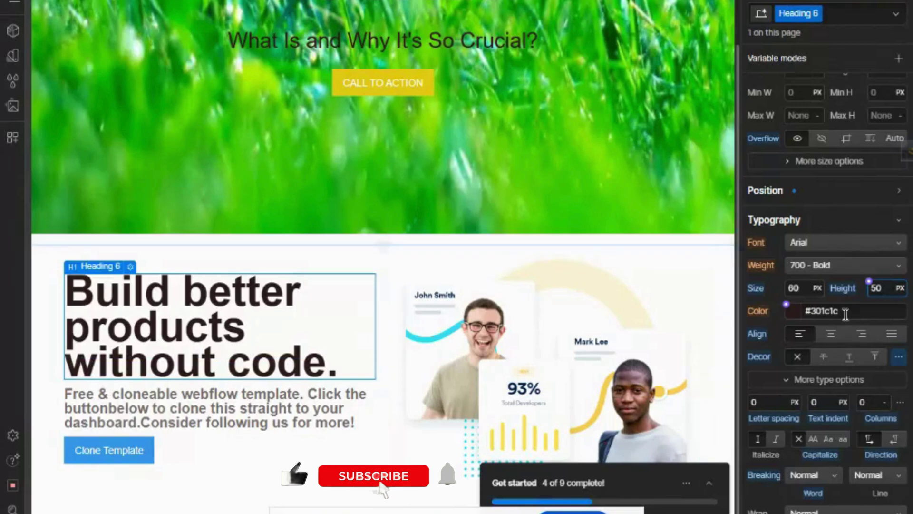
pyautogui.press('BackSpace')
pyautogui.press('BackSpace')
pyautogui.write('60')
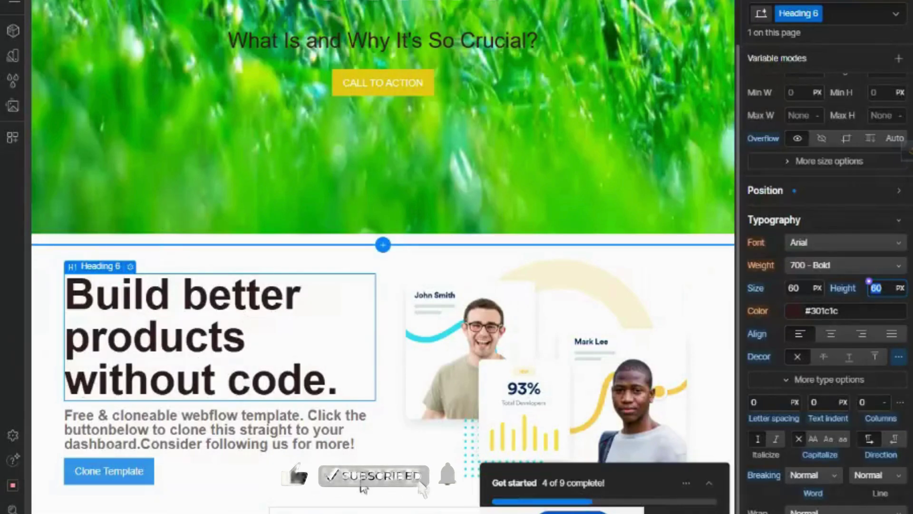
# Set the line height of the "Free & cloneable webflow template" paragraph to 30 px.
pyautogui.click(326, 440)
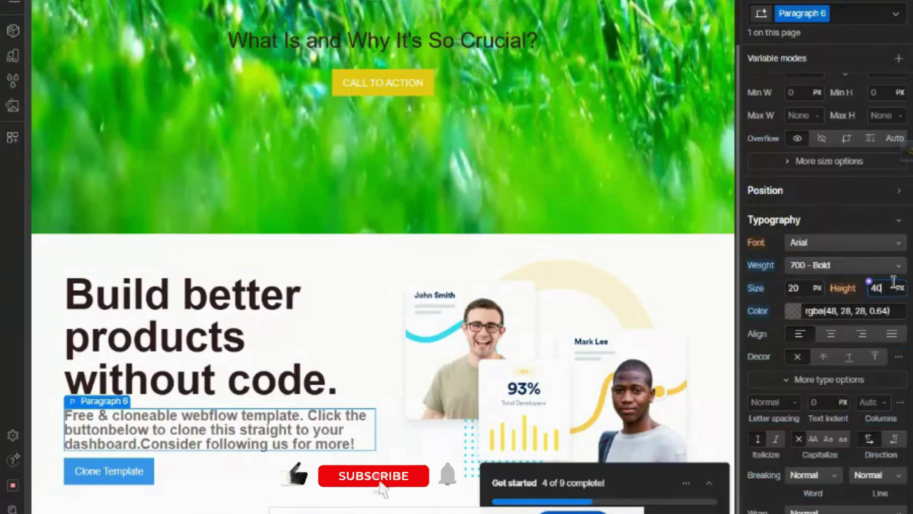
pyautogui.write('40')
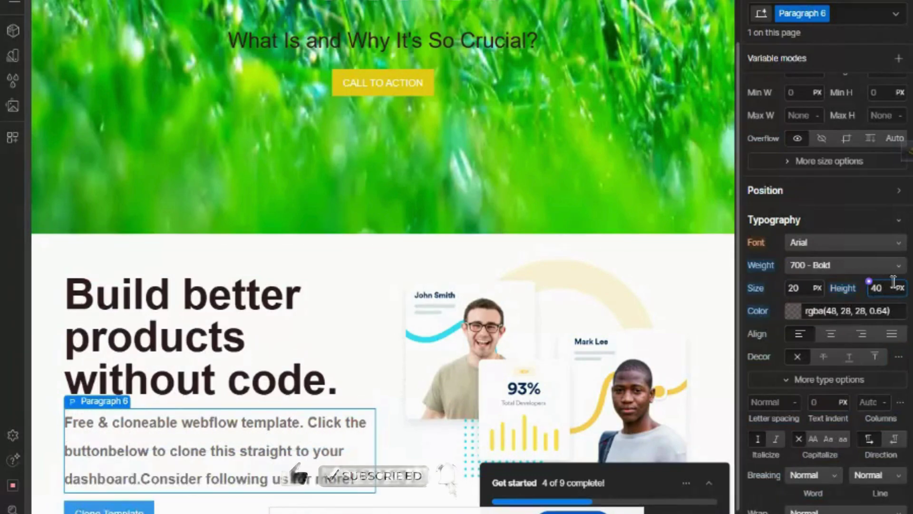
pyautogui.write('3')
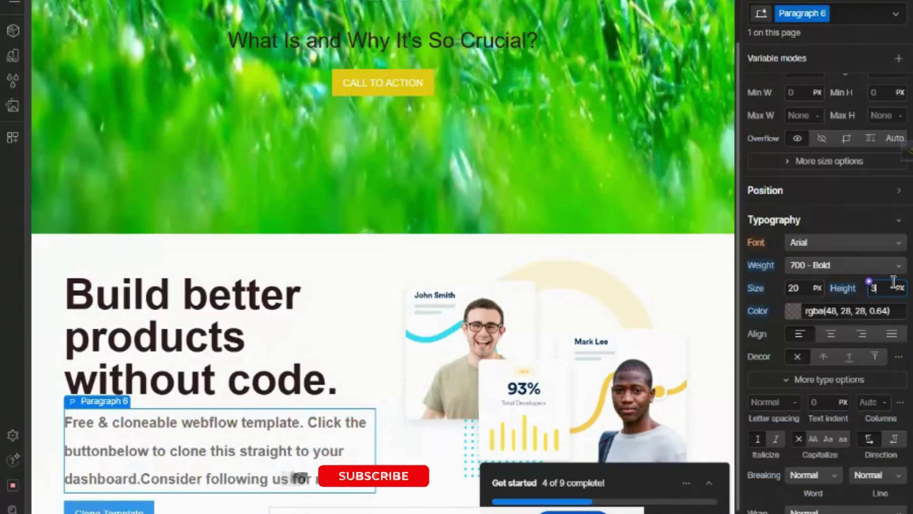
pyautogui.press('Return')
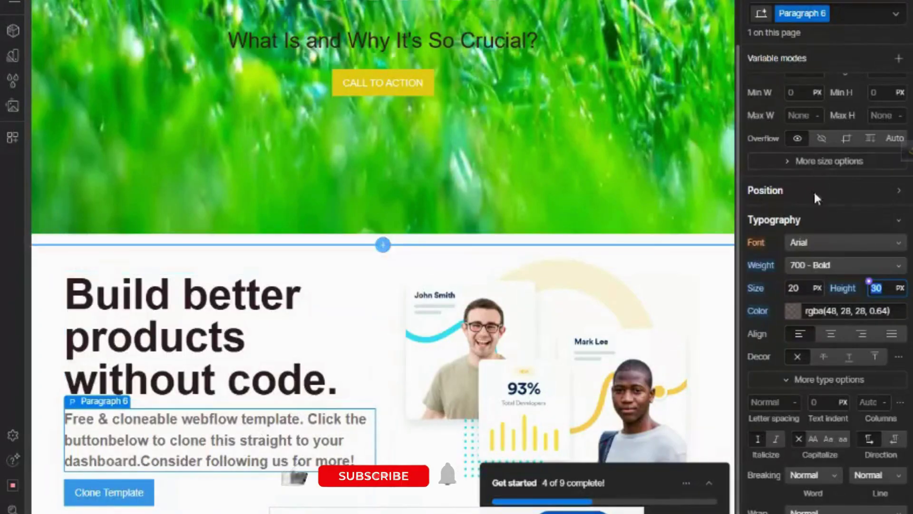
# Add 20 px of top padding to the "Free & cloneable webflow template" paragraph.
pyautogui.scroll(3, 795, 207)
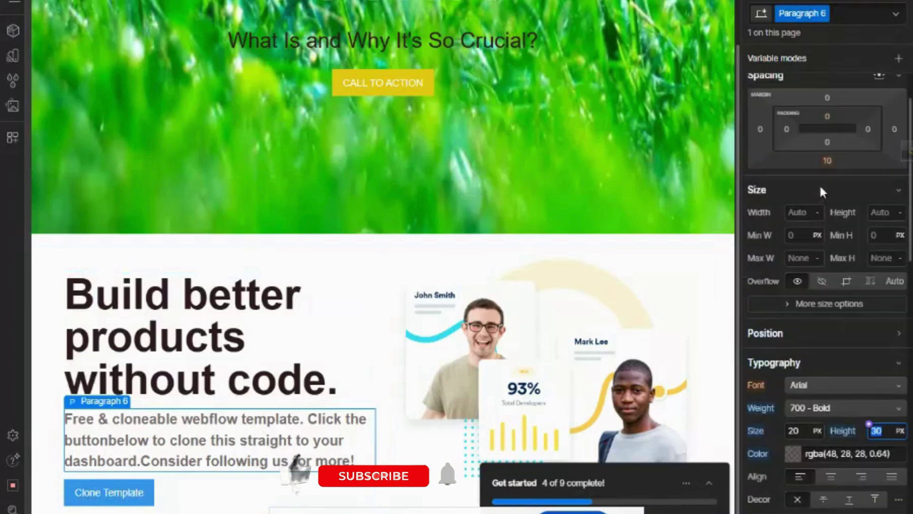
pyautogui.click(828, 114)
pyautogui.click(853, 161)
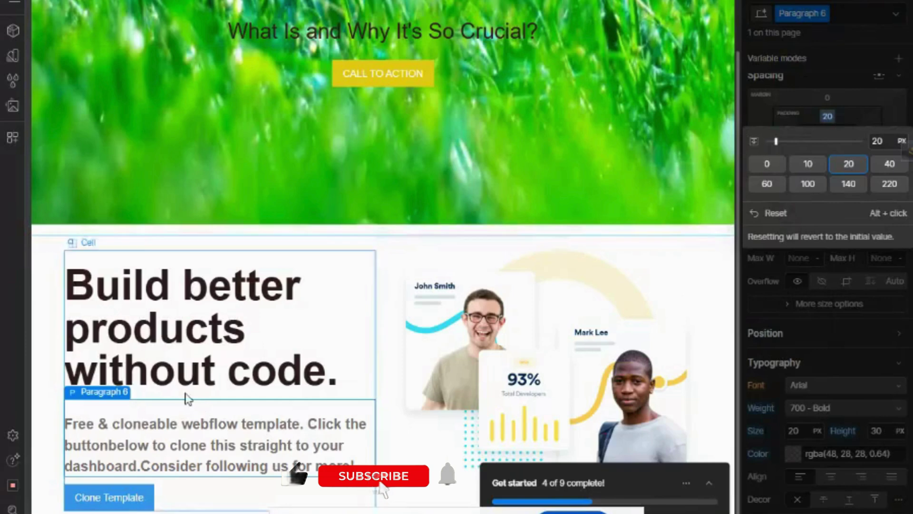
# Give the "Clone Template" button a 2 px corner radius and a 2 px solid black border.
pyautogui.click(146, 497)
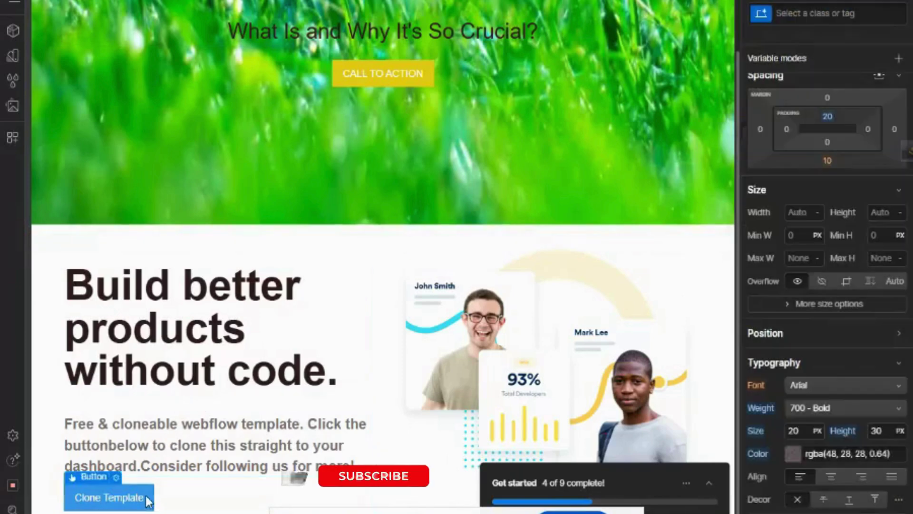
pyautogui.scroll(-2, 805, 428)
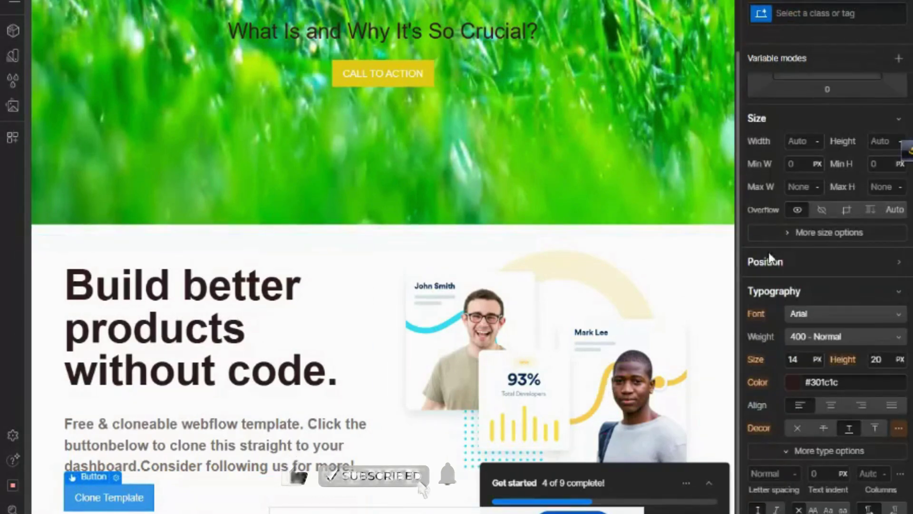
pyautogui.scroll(-3, 800, 260)
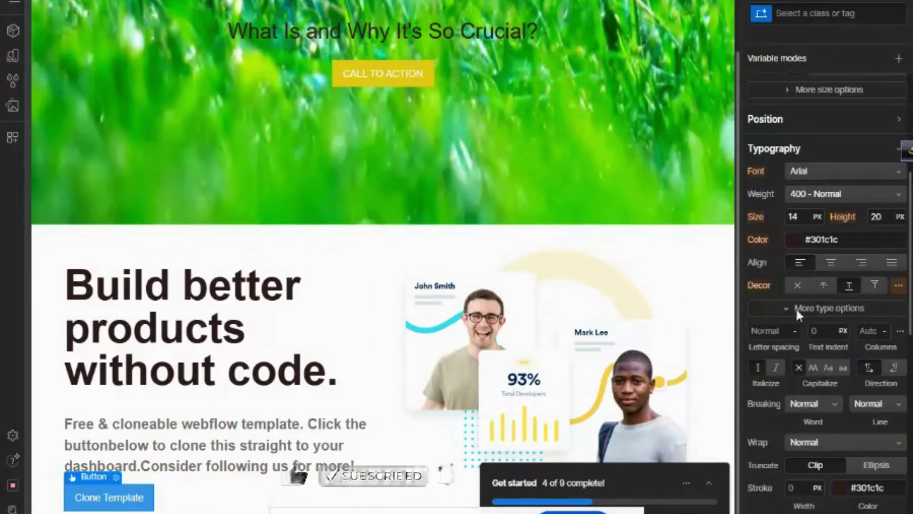
pyautogui.scroll(-3, 834, 376)
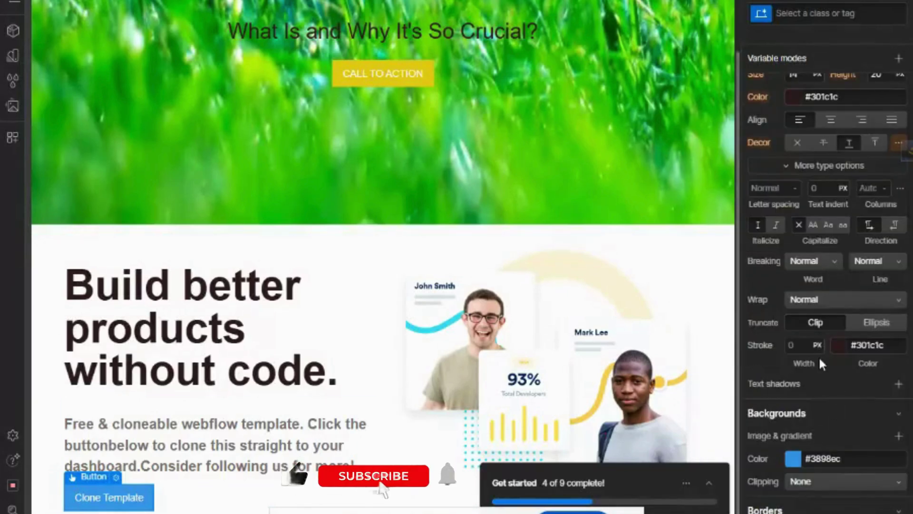
pyautogui.scroll(-3, 820, 360)
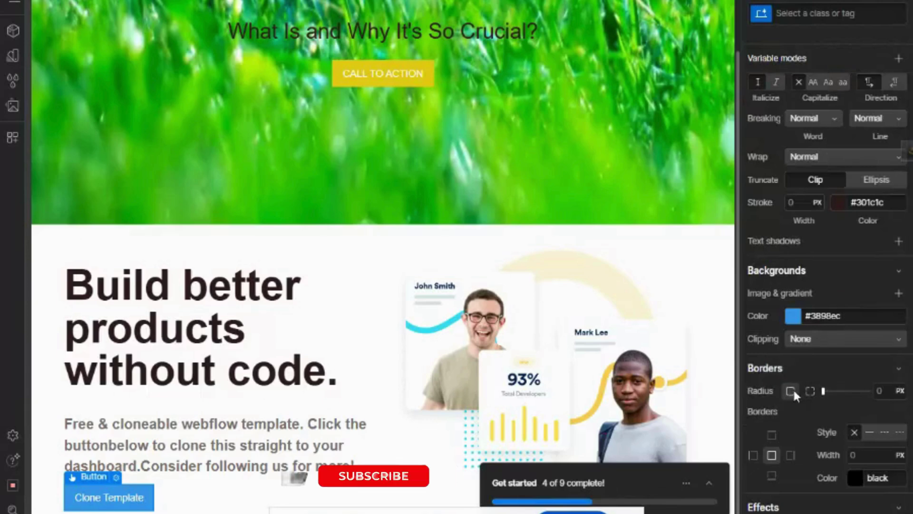
pyautogui.click(892, 390)
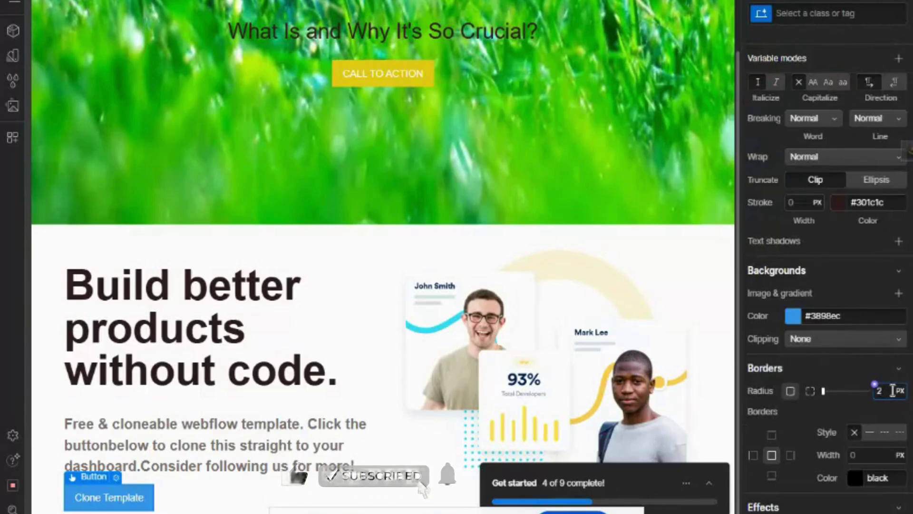
pyautogui.write('2')
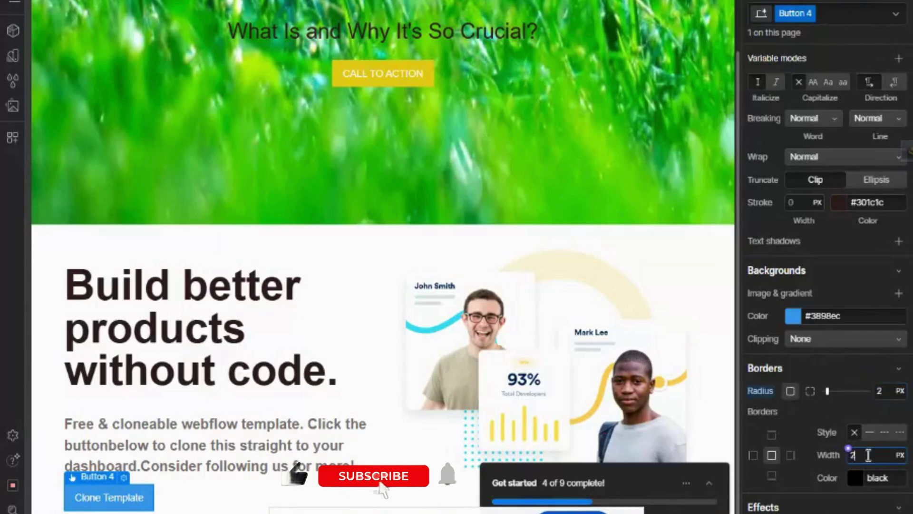
# Increase the corner radius of the "Clone Template" button to 20 px.
pyautogui.click(847, 395)
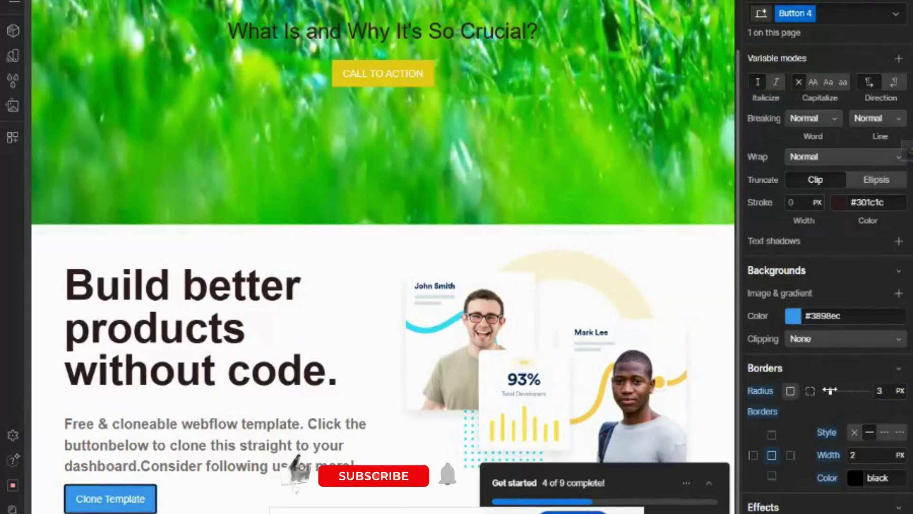
pyautogui.moveTo(830, 391); pyautogui.dragTo(825, 391)
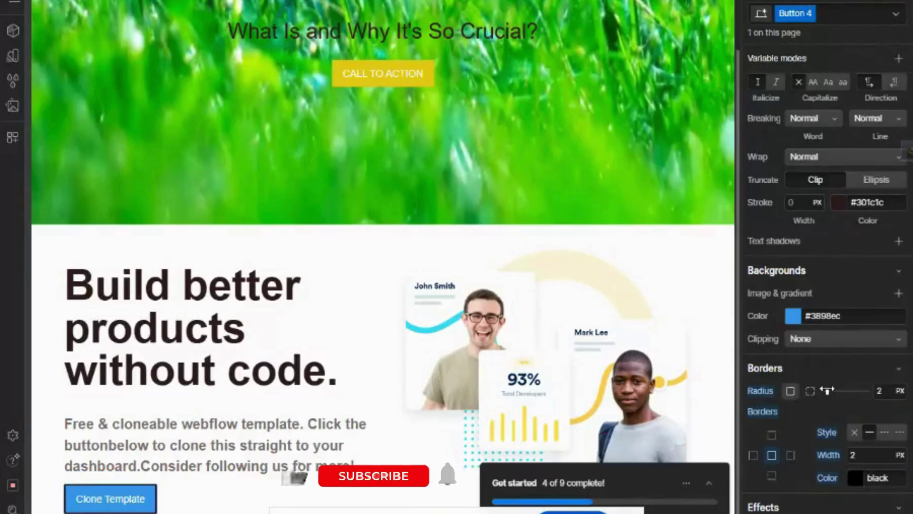
pyautogui.moveTo(828, 391); pyautogui.dragTo(841, 391)
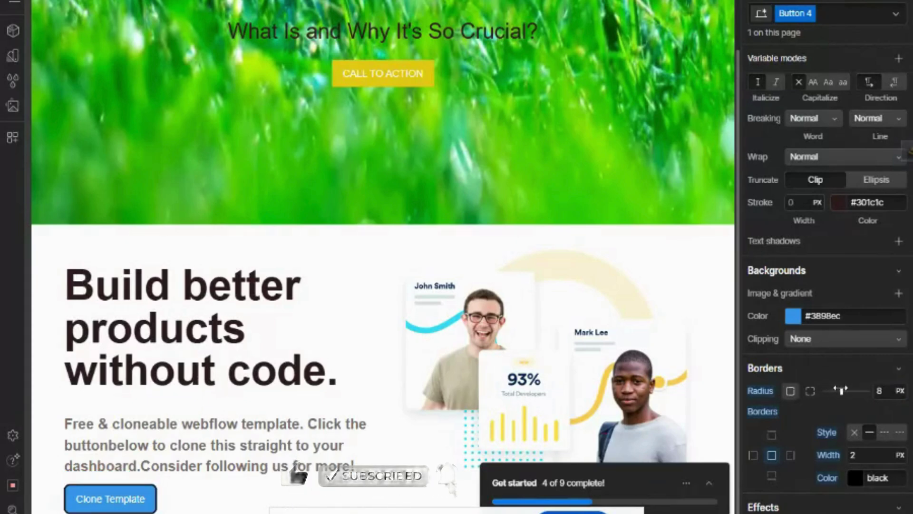
pyautogui.moveTo(845, 391); pyautogui.dragTo(857, 391)
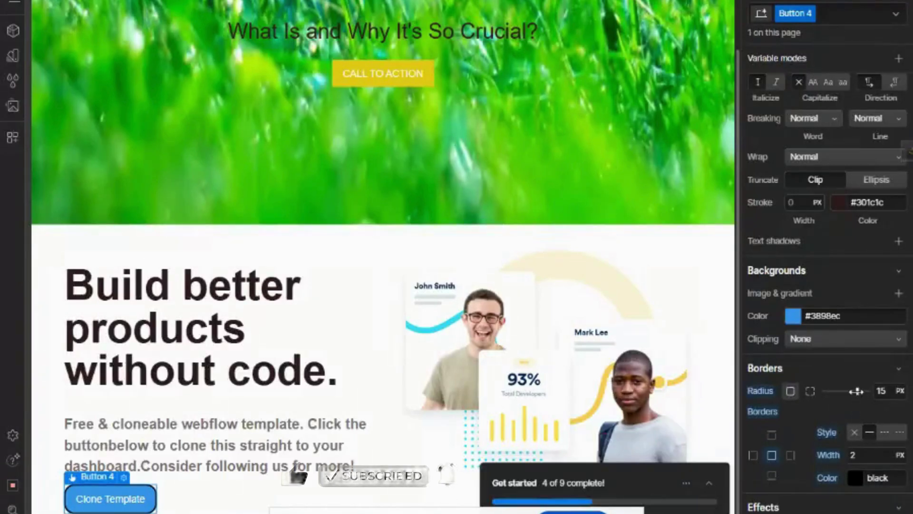
pyautogui.moveTo(857, 391); pyautogui.dragTo(907, 391)
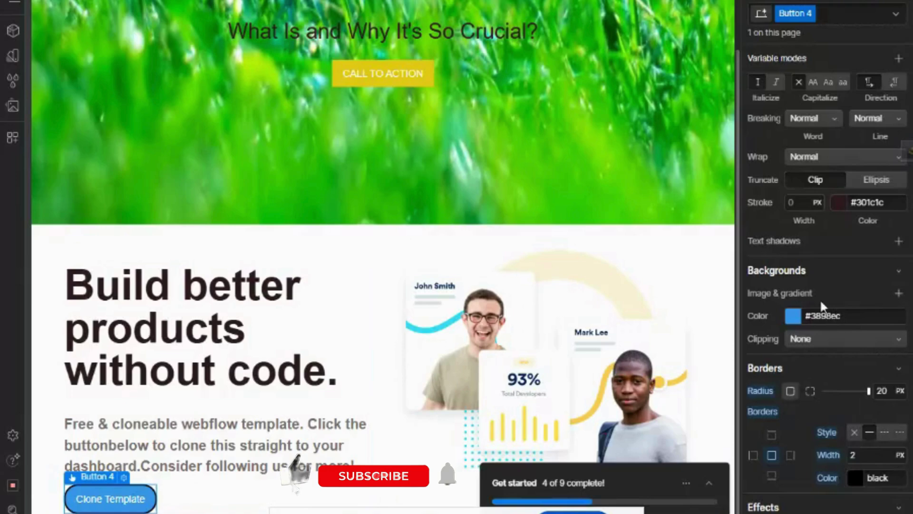
# Set the top padding of the "Clone Template" button to 20 px.
pyautogui.scroll(10, 821, 306)
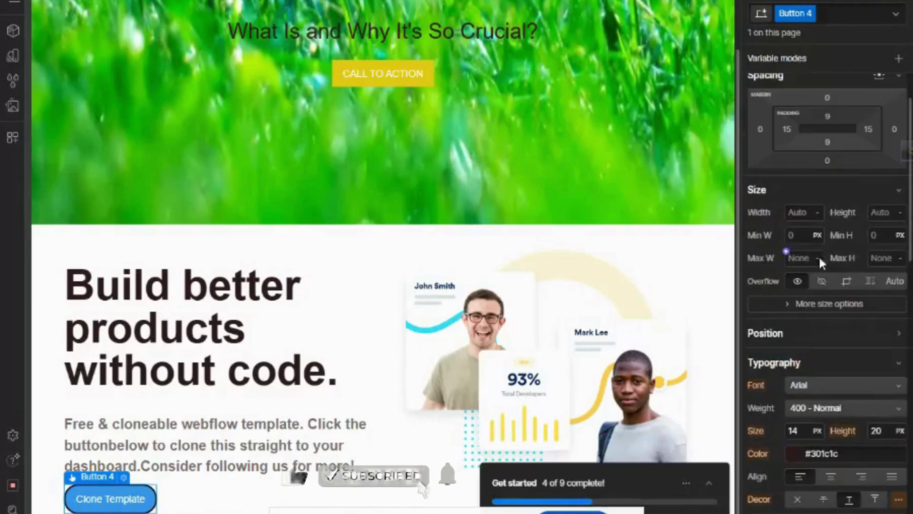
pyautogui.click(828, 116)
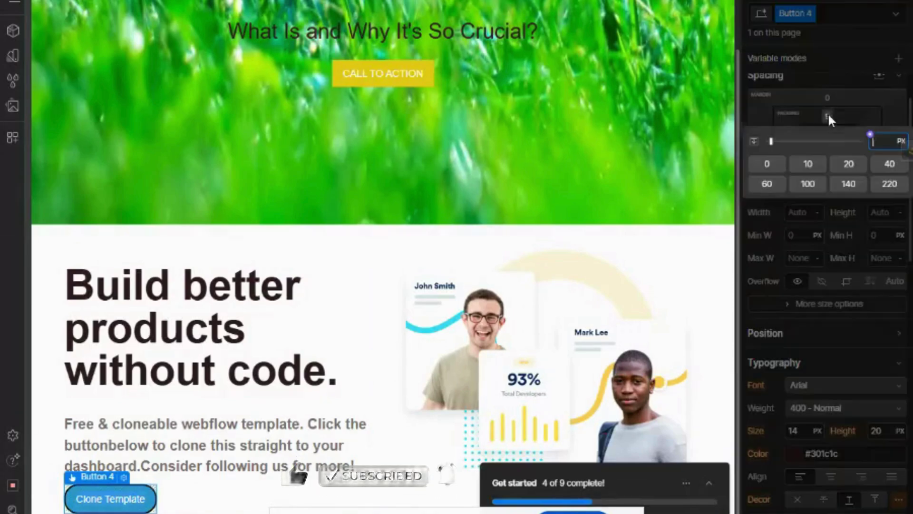
pyautogui.click(856, 162)
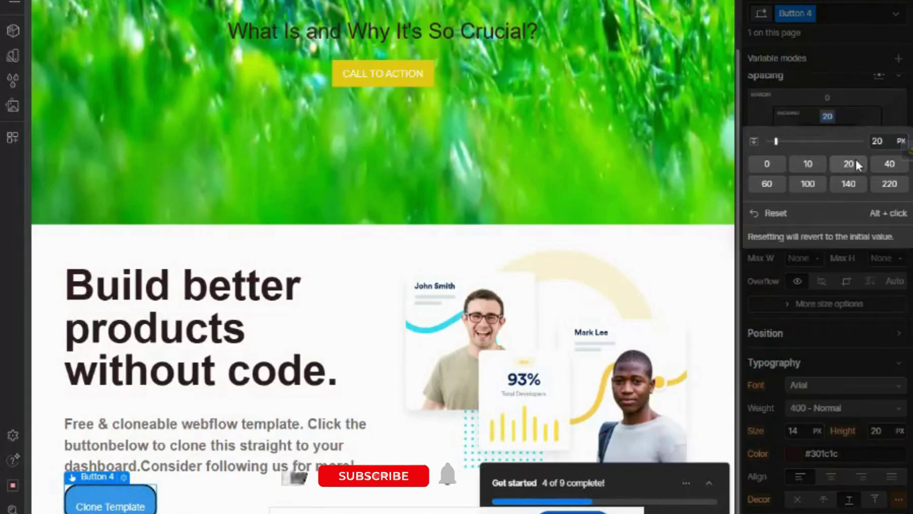
# Set the bottom padding of the "Clone Template" button to 15 px.
pyautogui.press('Escape')
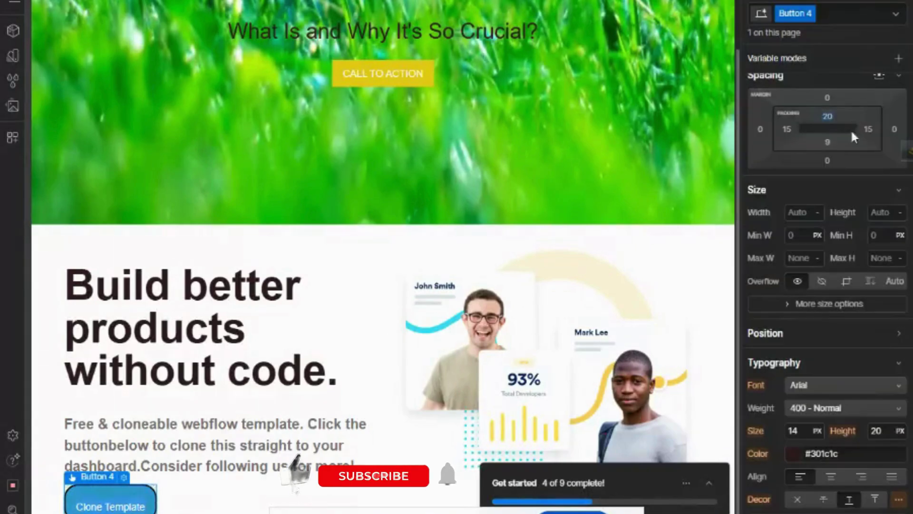
pyautogui.click(828, 142)
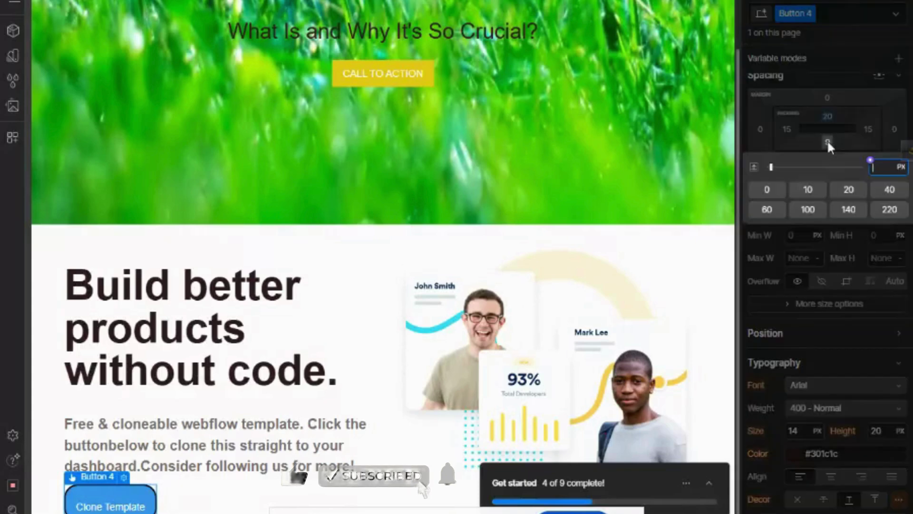
pyautogui.click(848, 189)
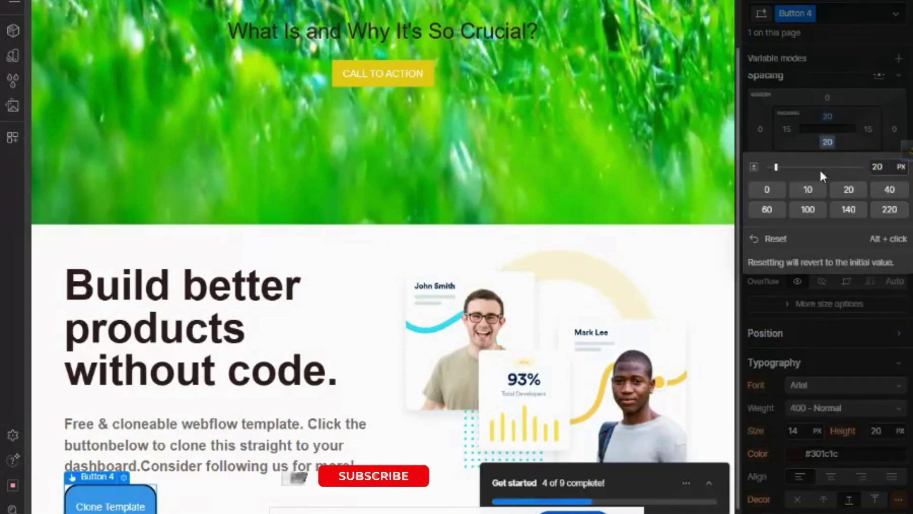
pyautogui.moveTo(777, 167); pyautogui.dragTo(771, 167)
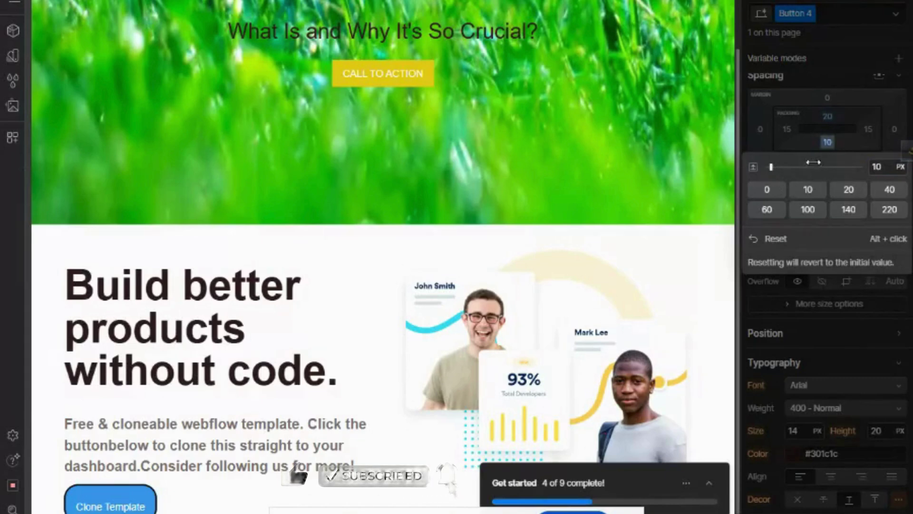
pyautogui.click(879, 164)
pyautogui.press('BackSpace')
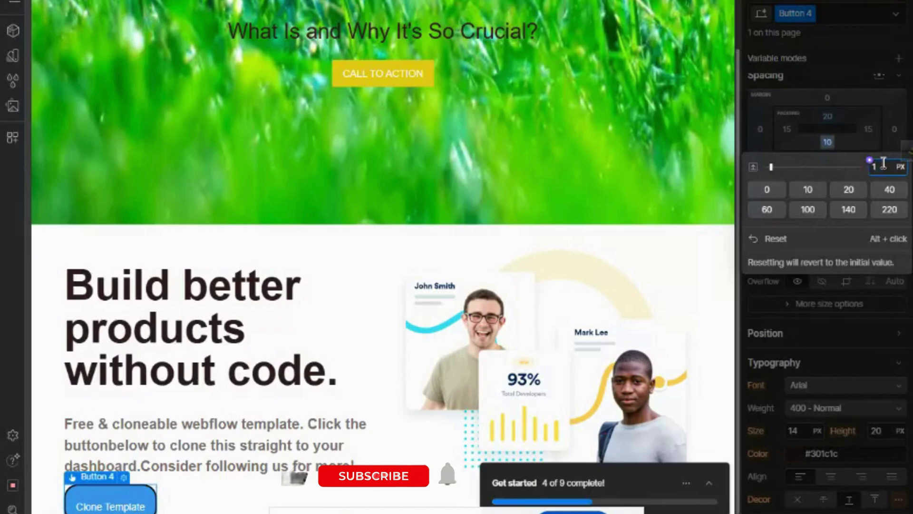
pyautogui.write('15')
pyautogui.press('Return')
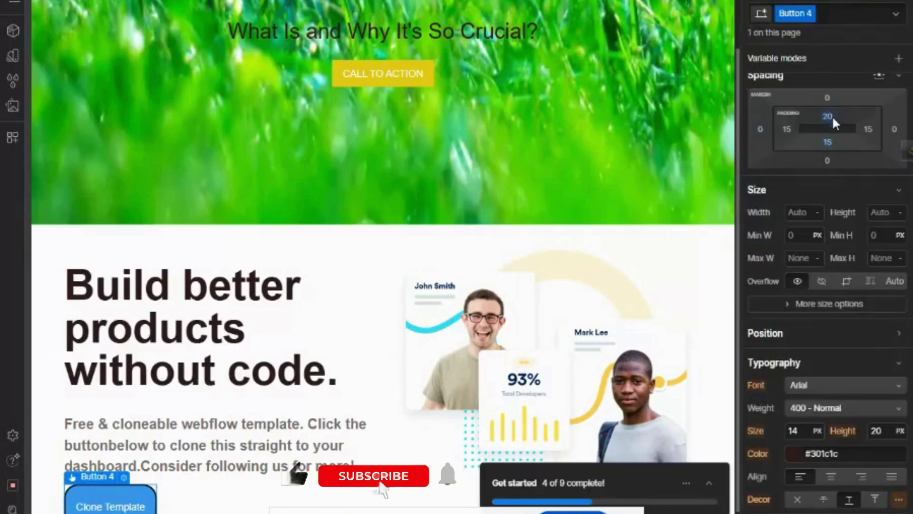
# Reduce the top padding of the "Clone Template" button to 15 px.
pyautogui.click(828, 116)
pyautogui.write('15')
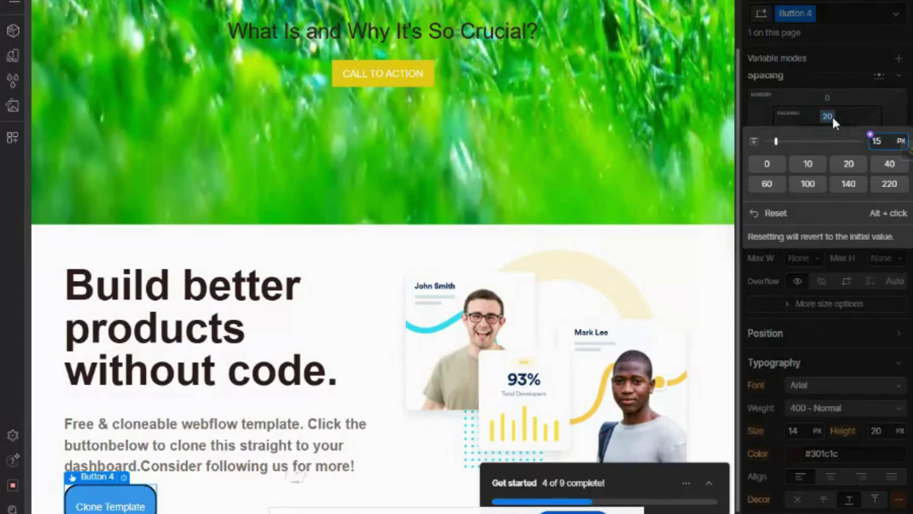
pyautogui.press('Return')
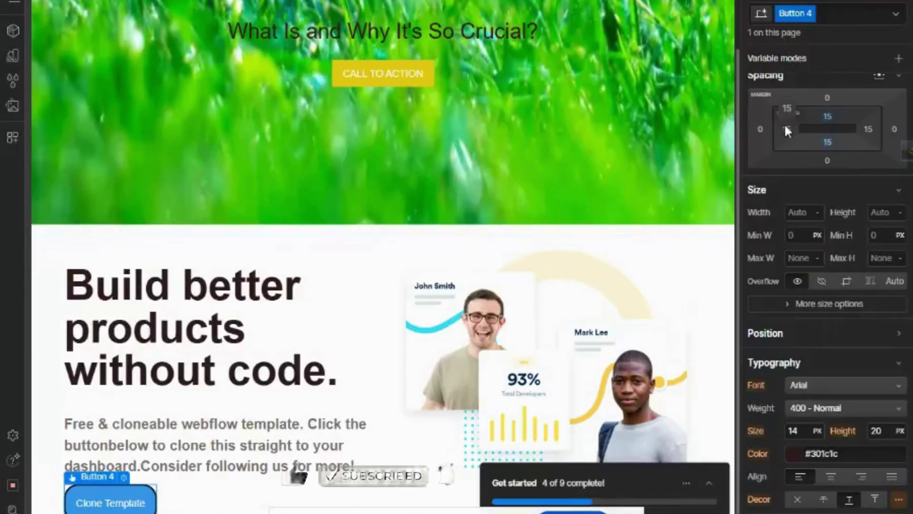
# Try 10 px of left padding on the "Clone Template" button, and set it to 15 px instead.
pyautogui.click(786, 128)
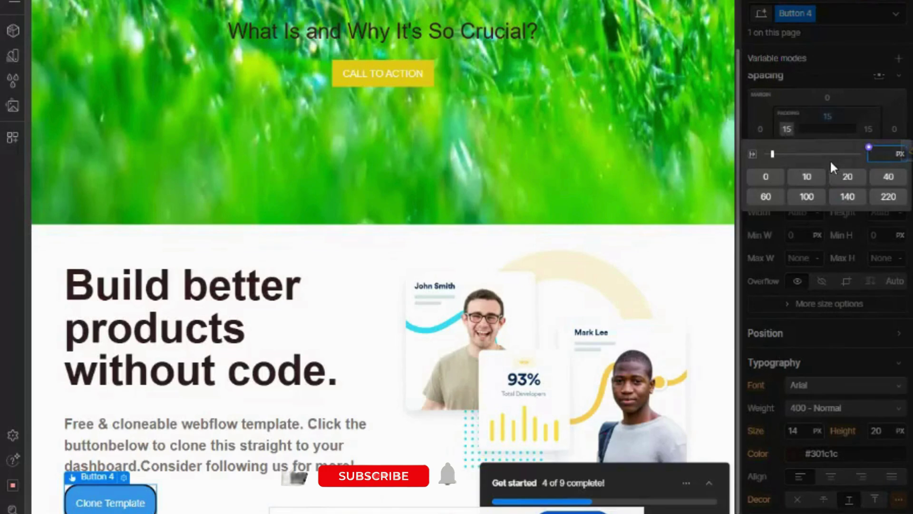
pyautogui.write('10')
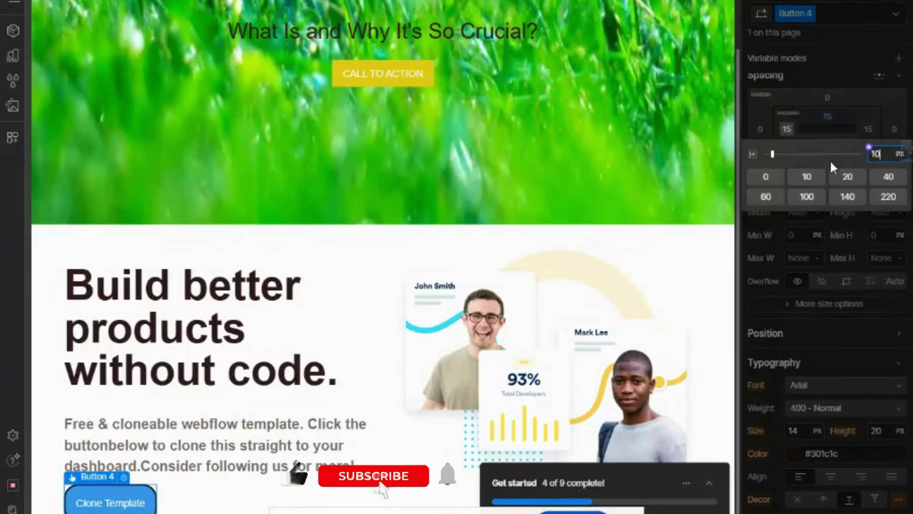
pyautogui.press('Return')
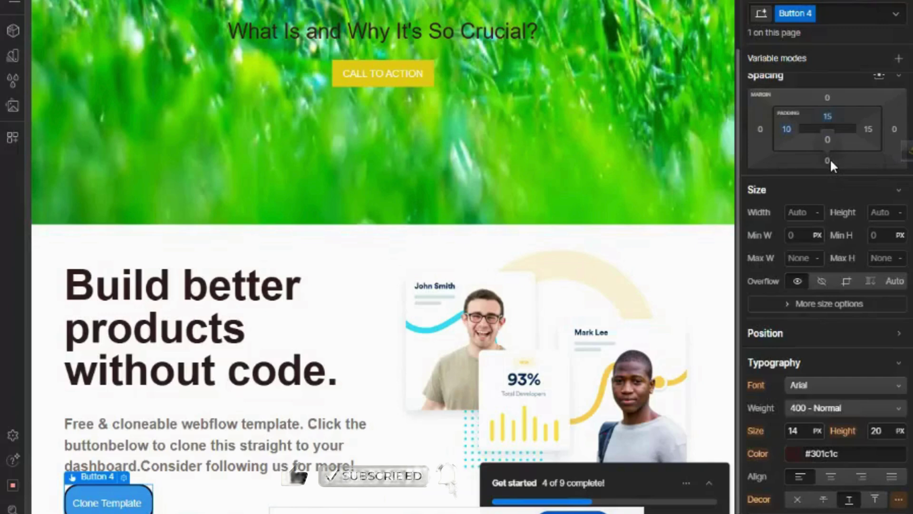
pyautogui.click(788, 129)
pyautogui.write('15')
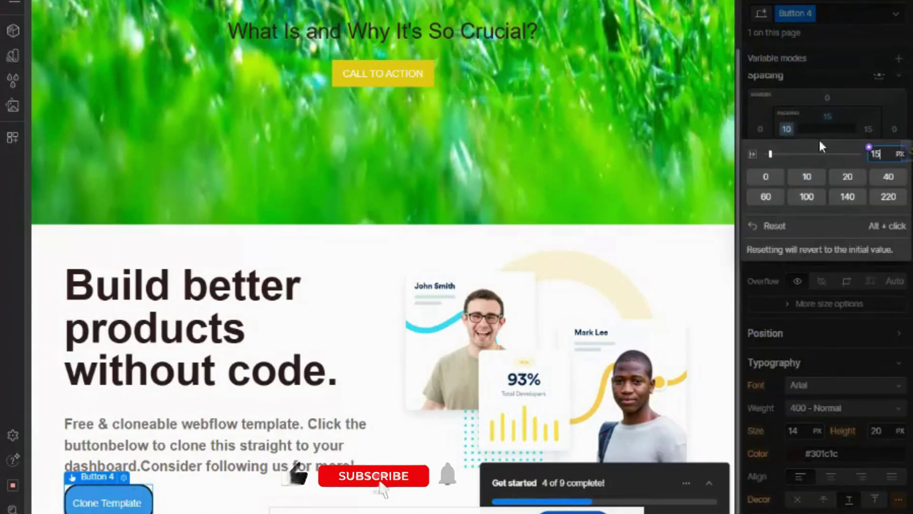
pyautogui.press('Return')
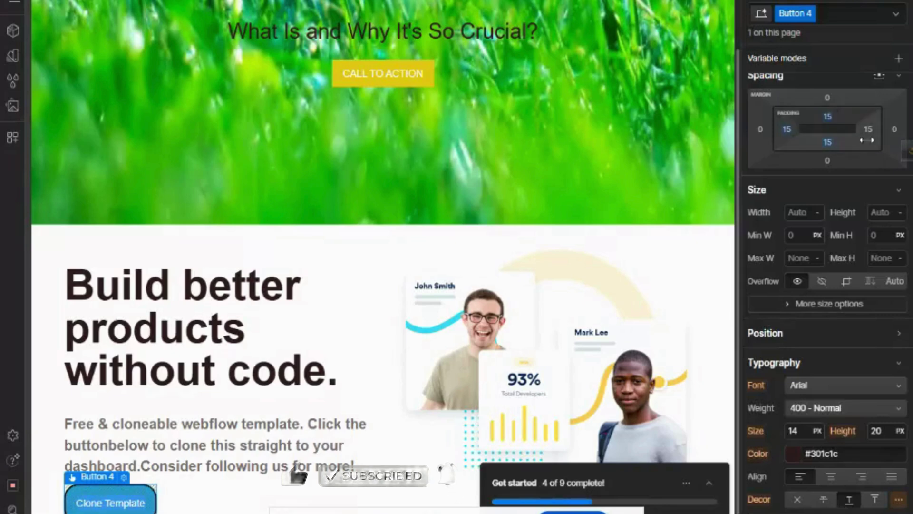
# Set the font size of the "Clone Template" button text to 20 px.
pyautogui.scroll(-1, 352, 403)
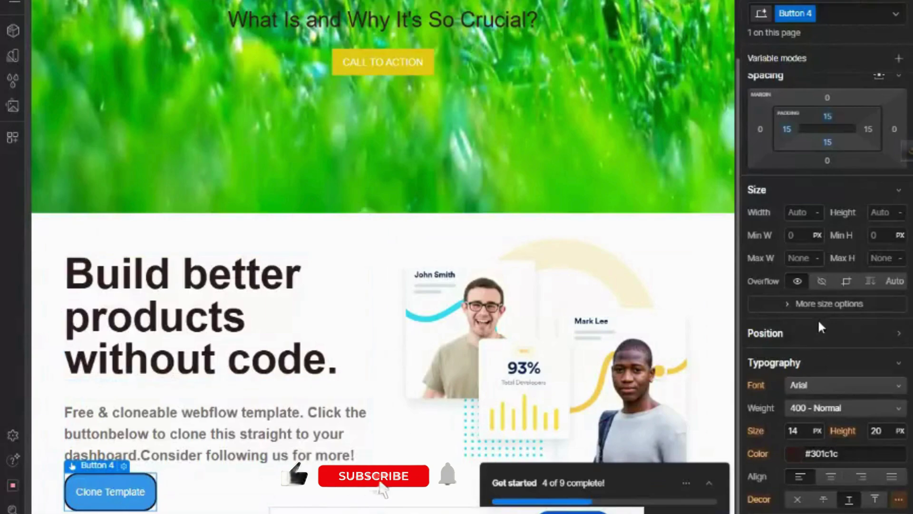
pyautogui.scroll(-3, 817, 319)
pyautogui.click(803, 288)
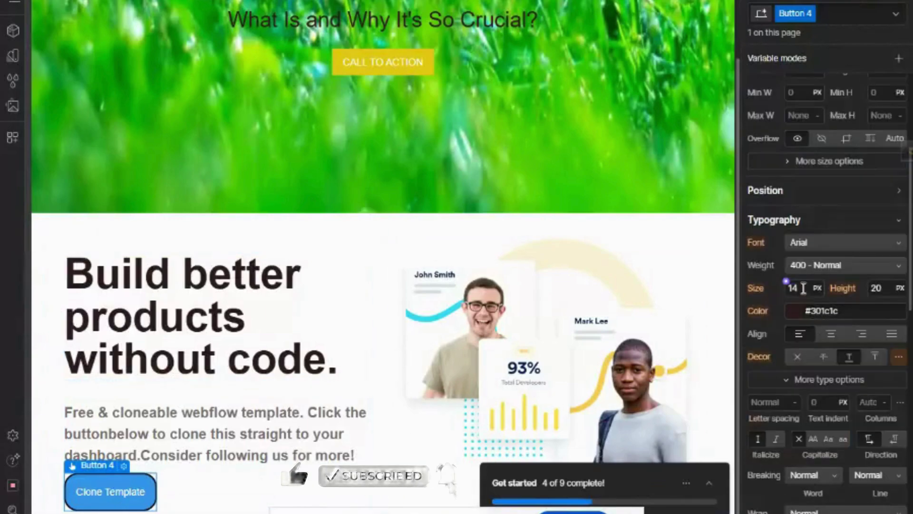
pyautogui.press('BackSpace')
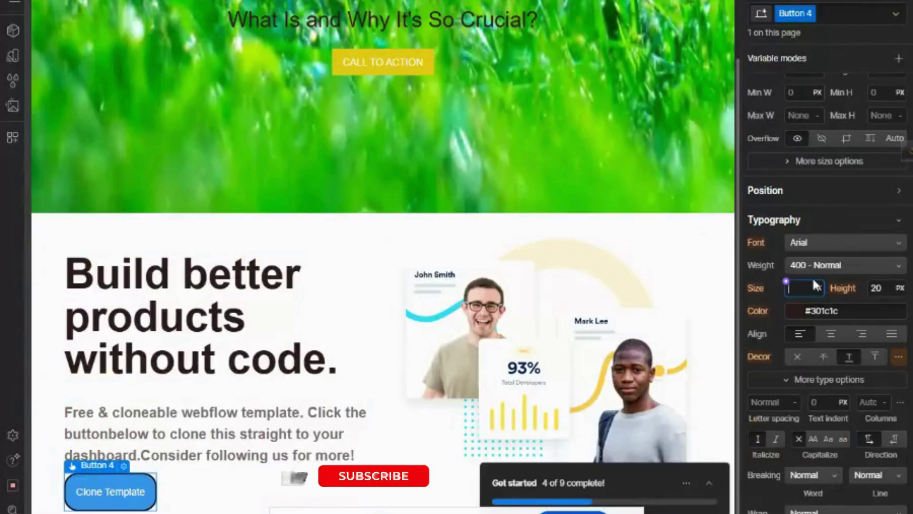
pyautogui.press('Return')
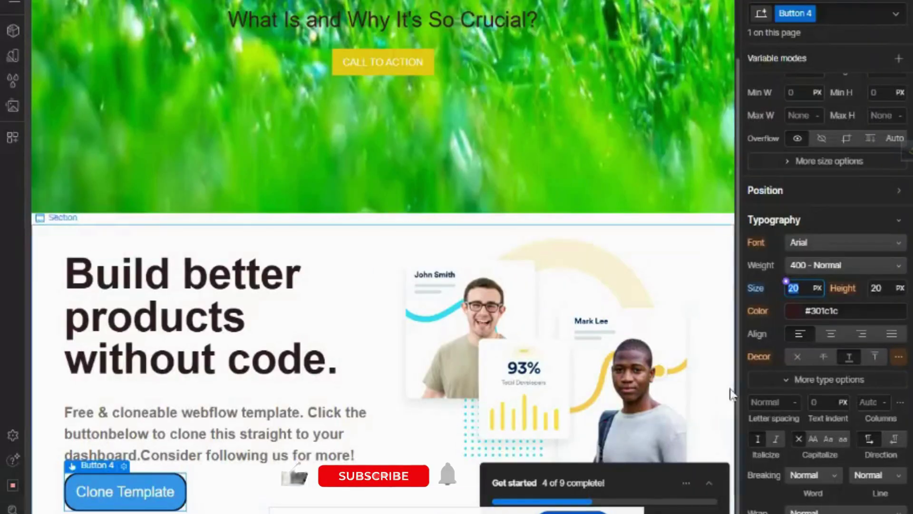
# Change the border color of the "Clone Template" button to white.
pyautogui.scroll(-3, 852, 393)
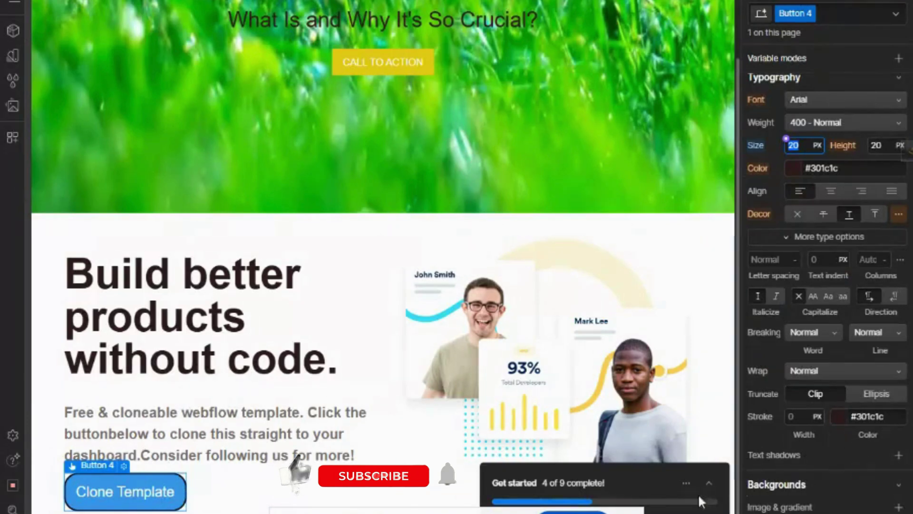
pyautogui.scroll(-3, 809, 423)
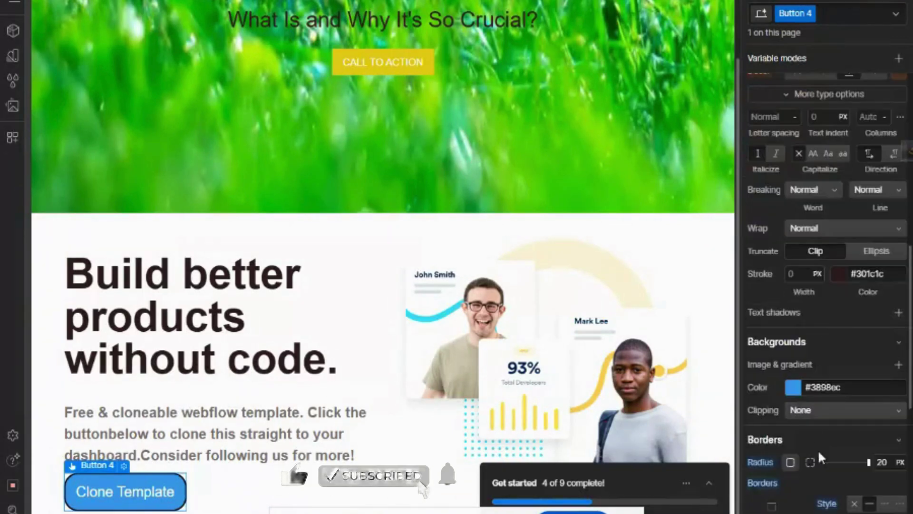
pyautogui.scroll(-3, 818, 449)
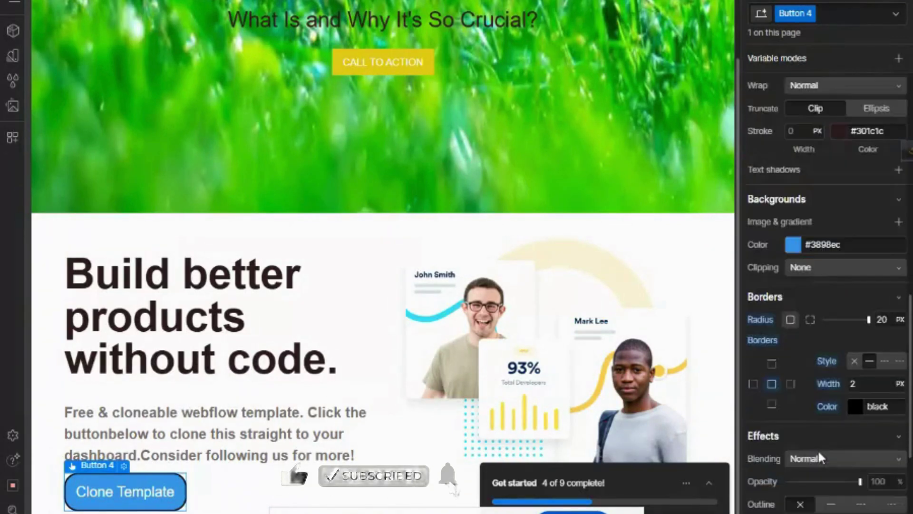
pyautogui.click(855, 405)
pyautogui.moveTo(797, 247); pyautogui.dragTo(724, 167)
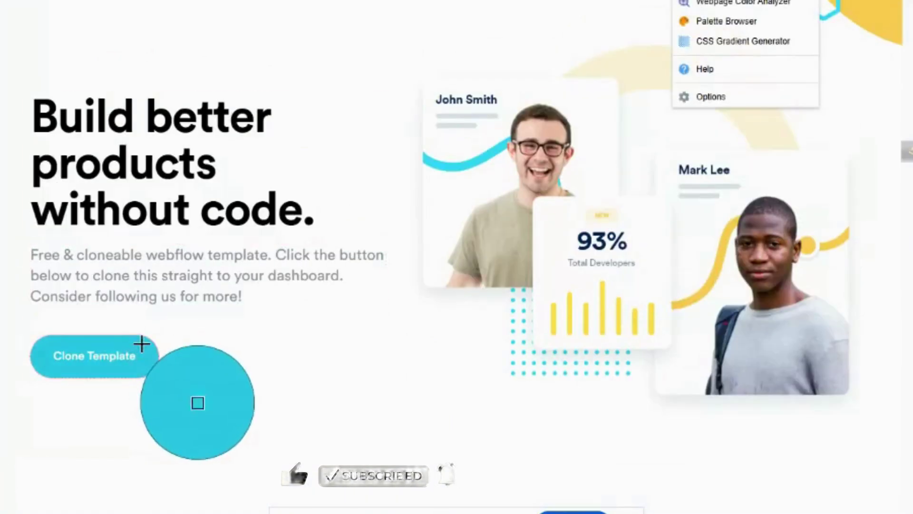
# Sample the turquoise of the reference page's Clone Template button and apply #31cfe5 as the background color of the button being styled.
pyautogui.click(141, 342)
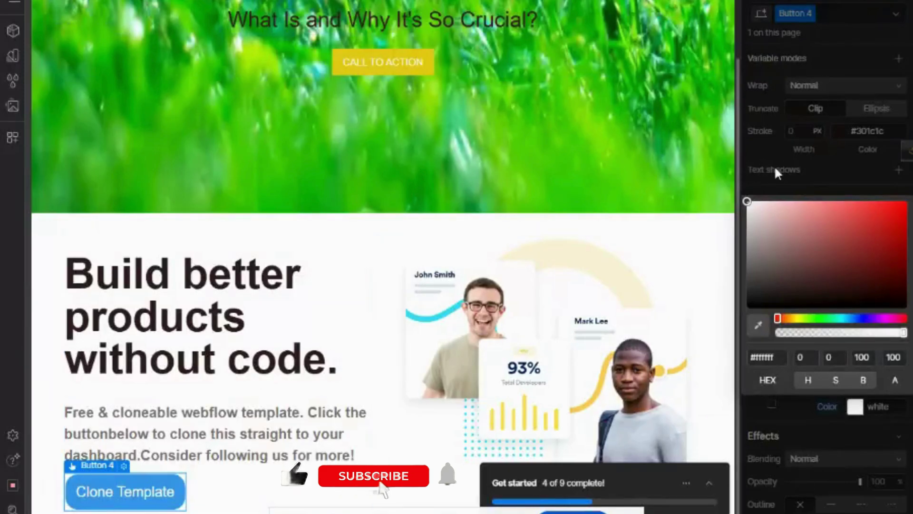
pyautogui.click(776, 170)
pyautogui.click(795, 245)
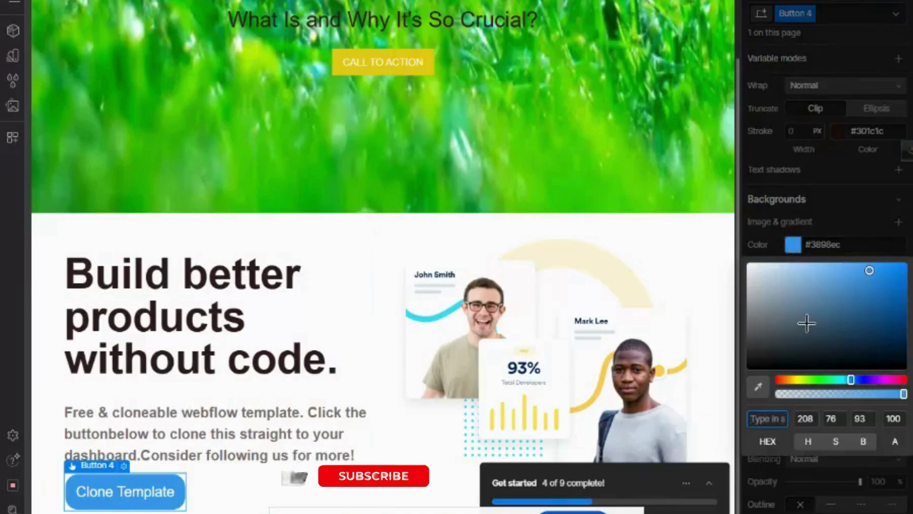
pyautogui.press('Return')
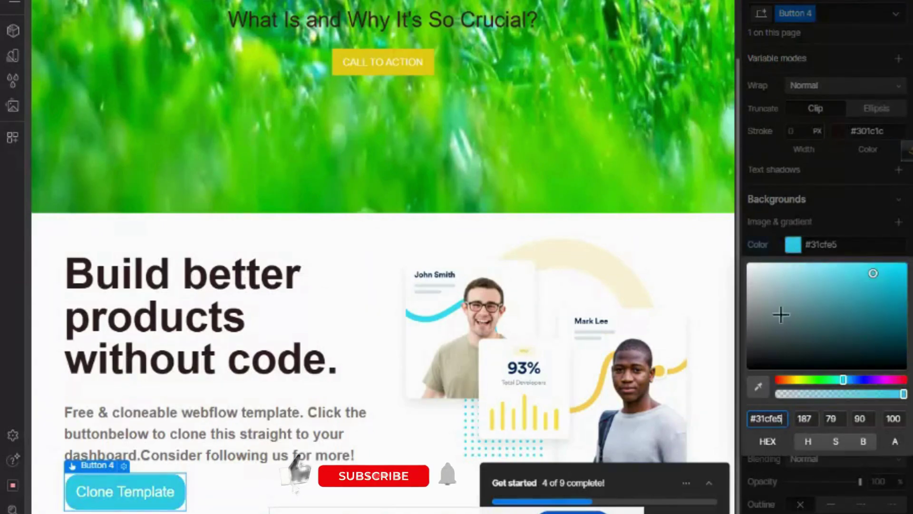